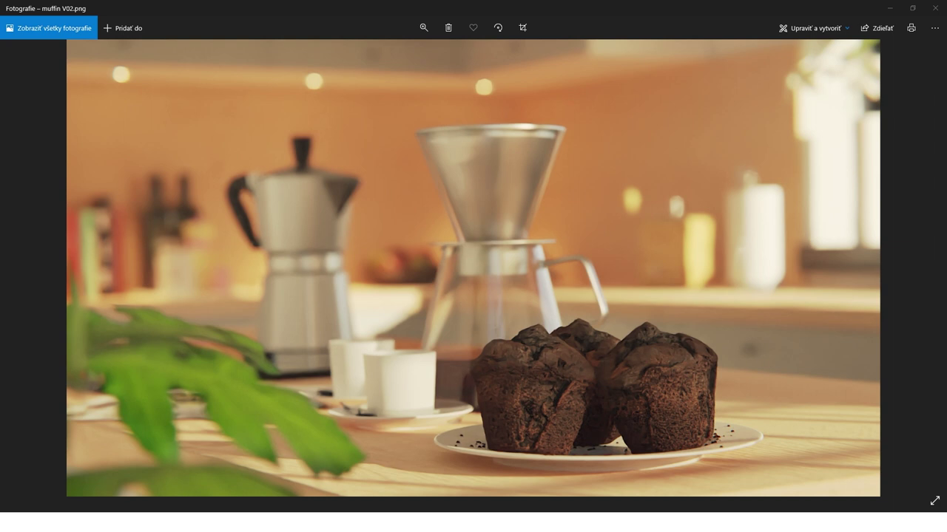
Close the muffin render, launch Blender with the kitchen scene and select the left muffin
left_click(934, 7)
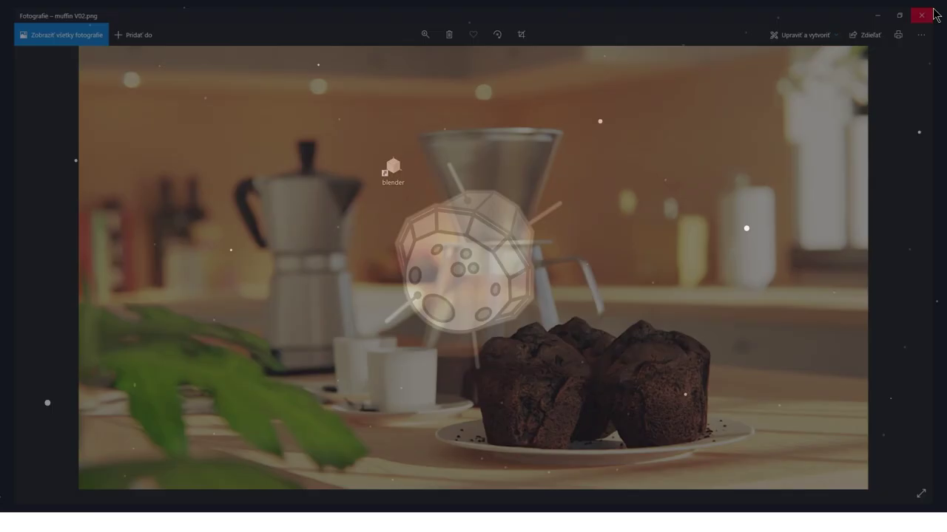
double_click(393, 167)
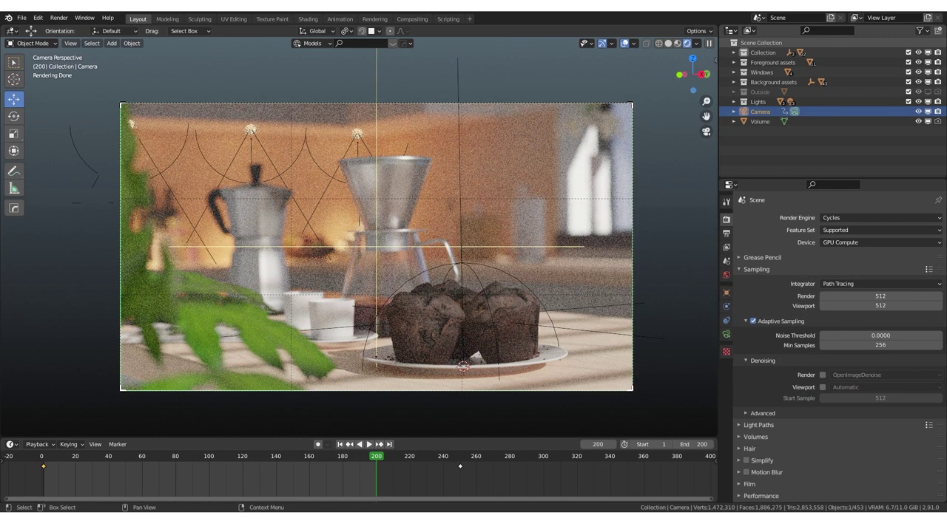
left_click(425, 325)
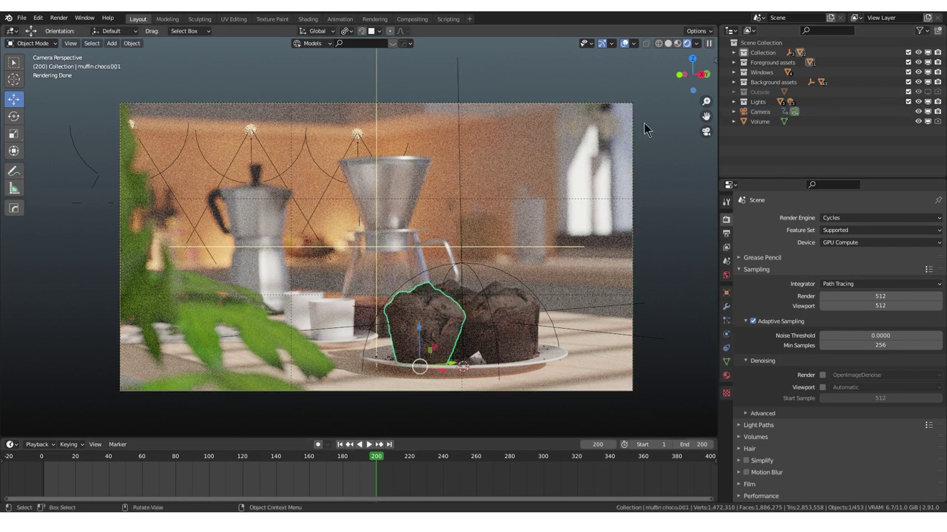
Switch the viewport to Material Preview and play the animation from an early frame
left_click(676, 43)
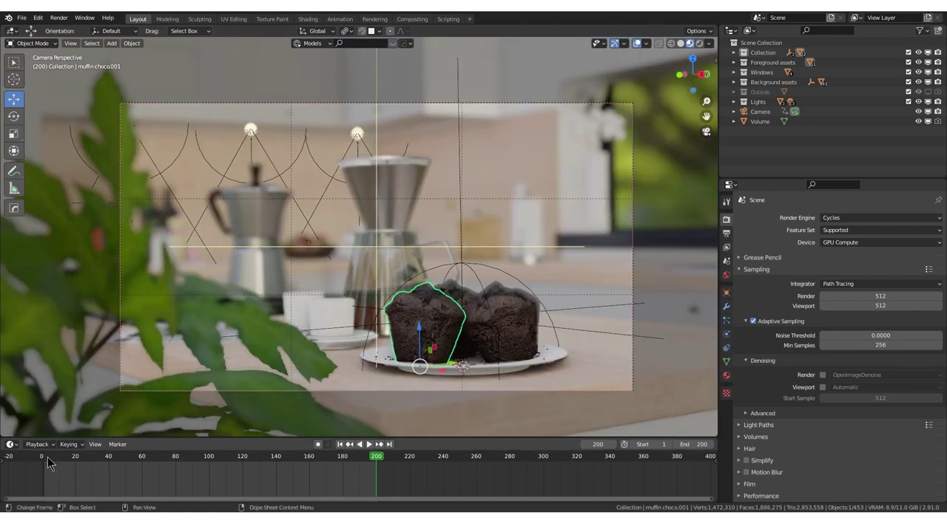
left_click(44, 458)
key("space")
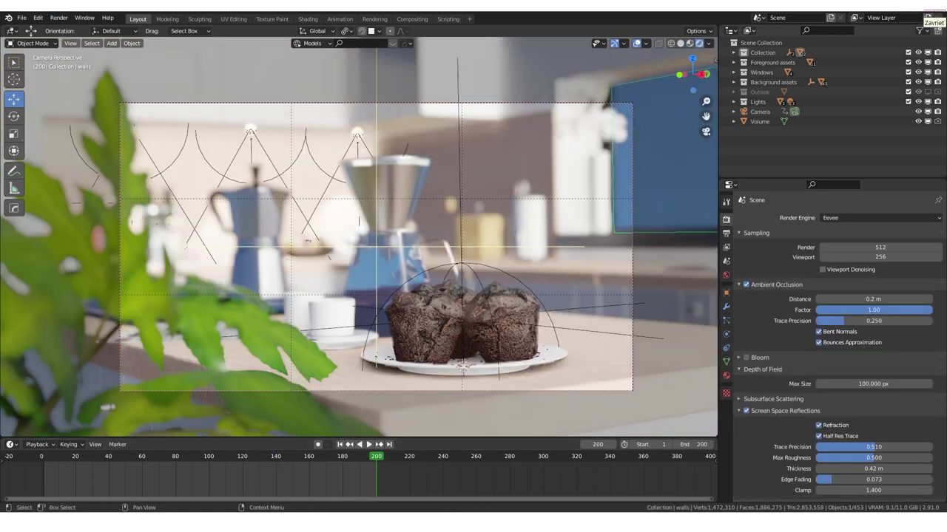
left_click(22, 17)
mouse_move(35, 29)
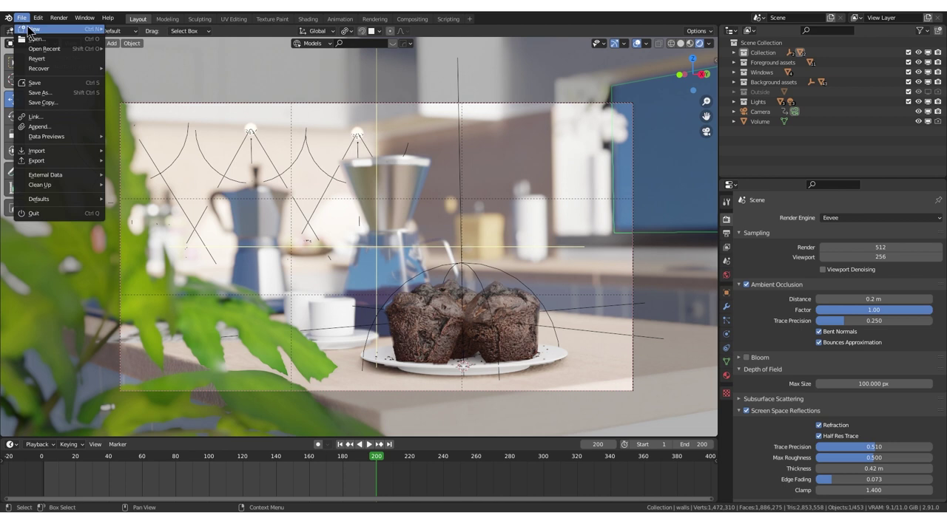
Start a new General scene and delete its light
left_click(129, 28)
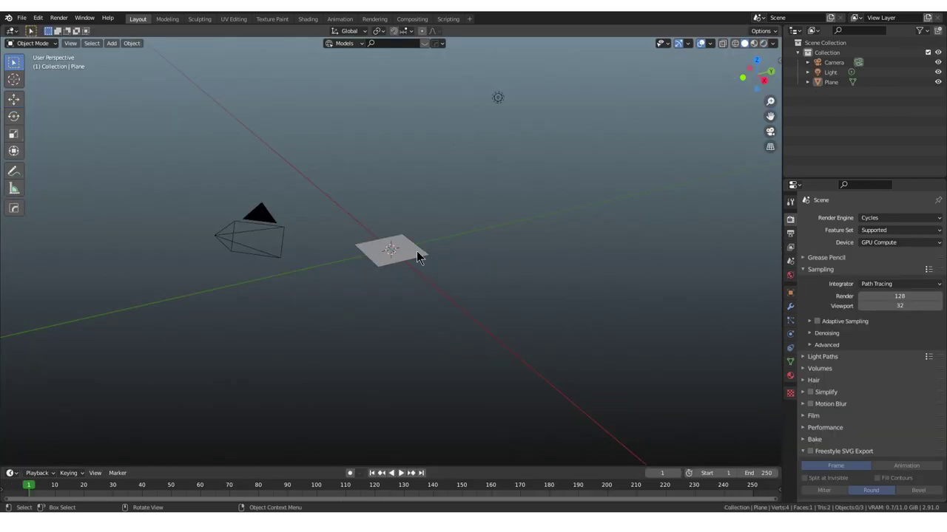
left_click(499, 98)
key("x")
left_click(500, 96)
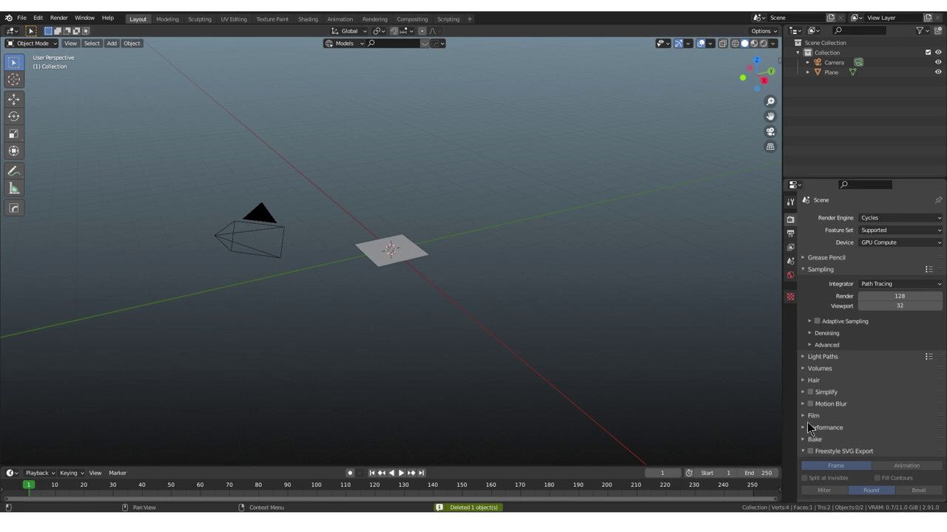
Add a cylinder mesh to the scene with Shift+A
scroll(405, 258, "up", 2)
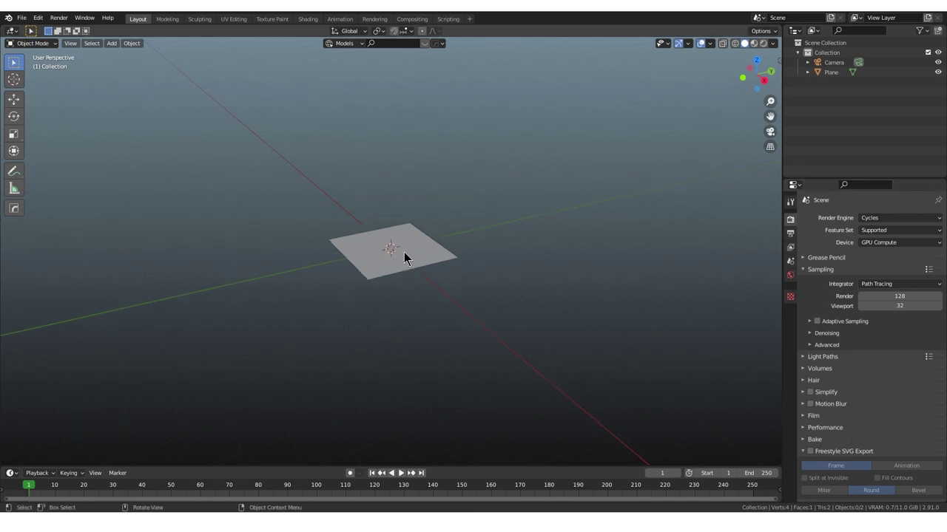
scroll(403, 253, "up", 3)
scroll(404, 253, "up", 2)
key("shift+a")
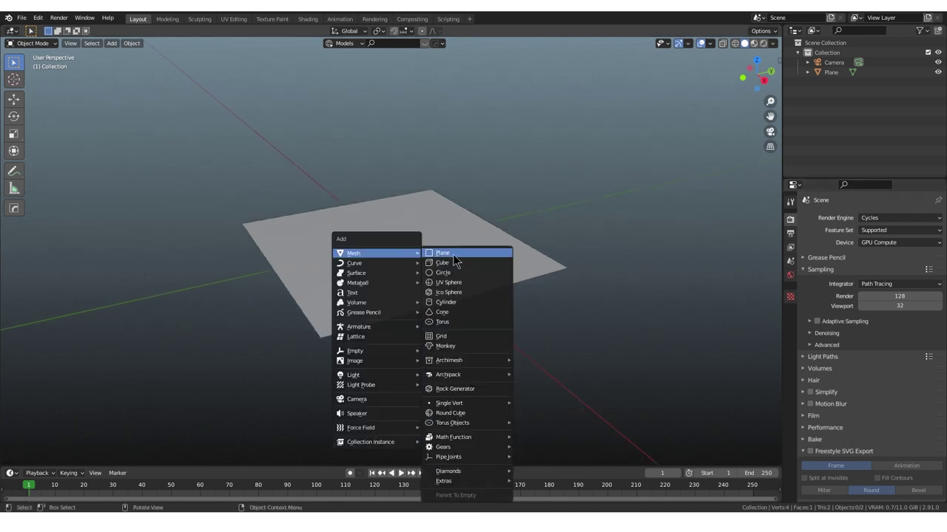
left_click(469, 303)
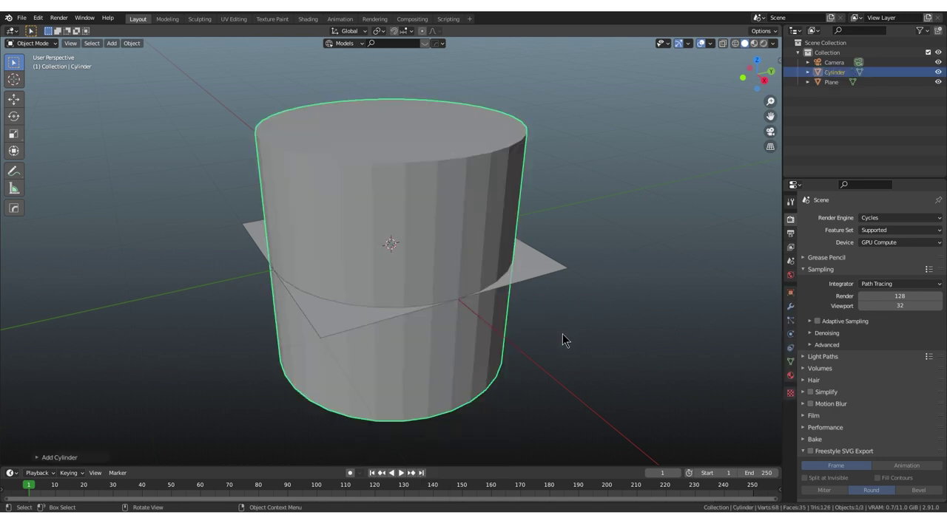
Raise the cylinder's mesh 1 unit on Z and scale the object to 0.1, framing it in view
key("Tab")
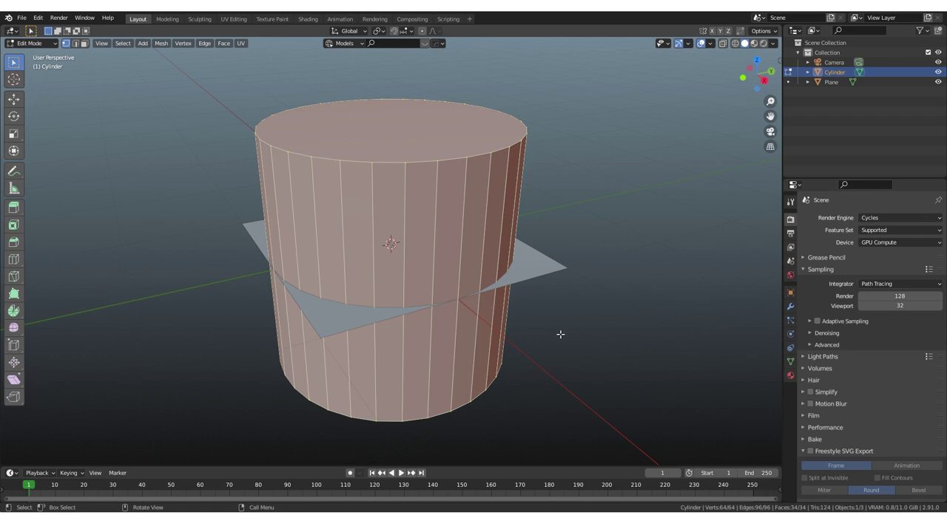
type("gz1")
key("Return")
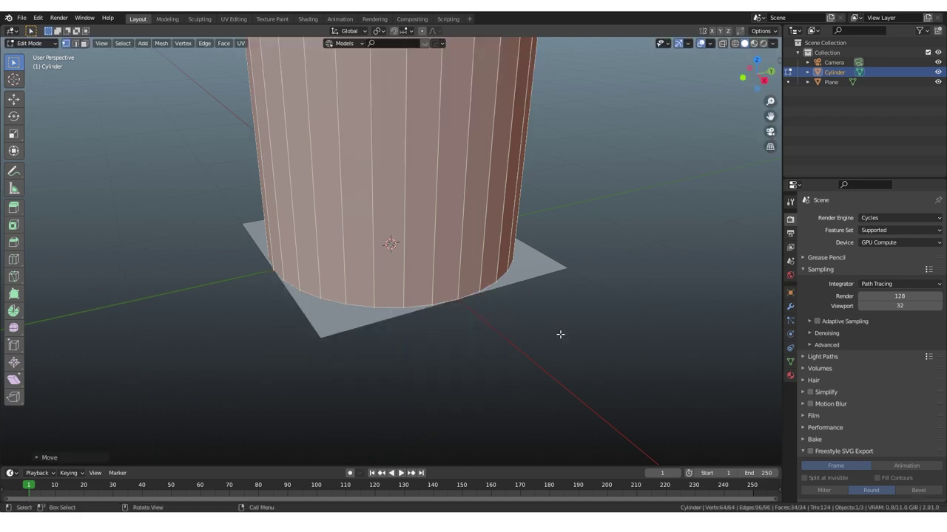
key("Tab")
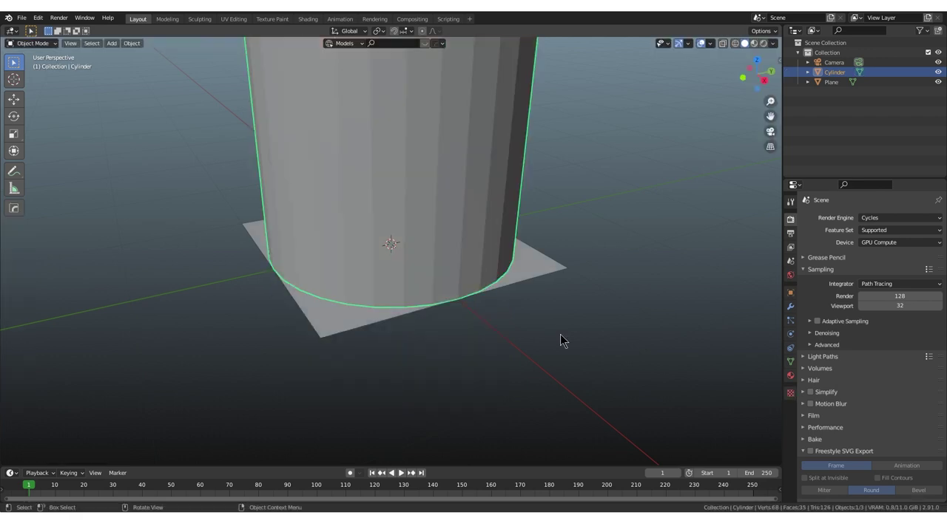
type("s0.1")
key("Return")
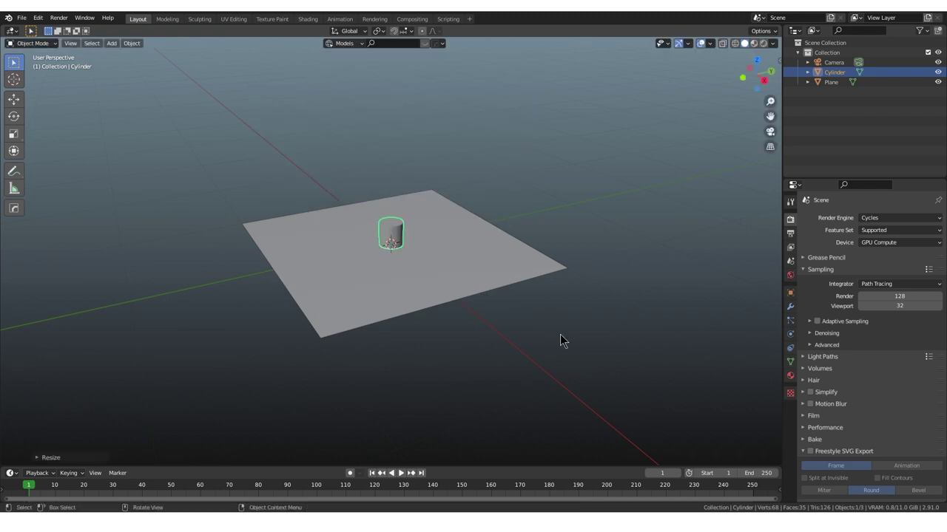
key("KP_Decimal")
scroll(434, 336, "down", 5)
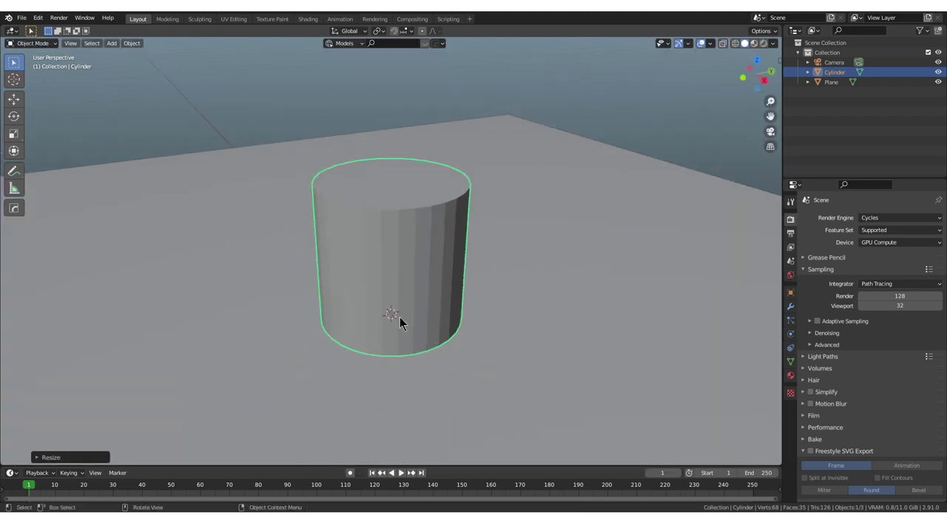
key("ctrl+a")
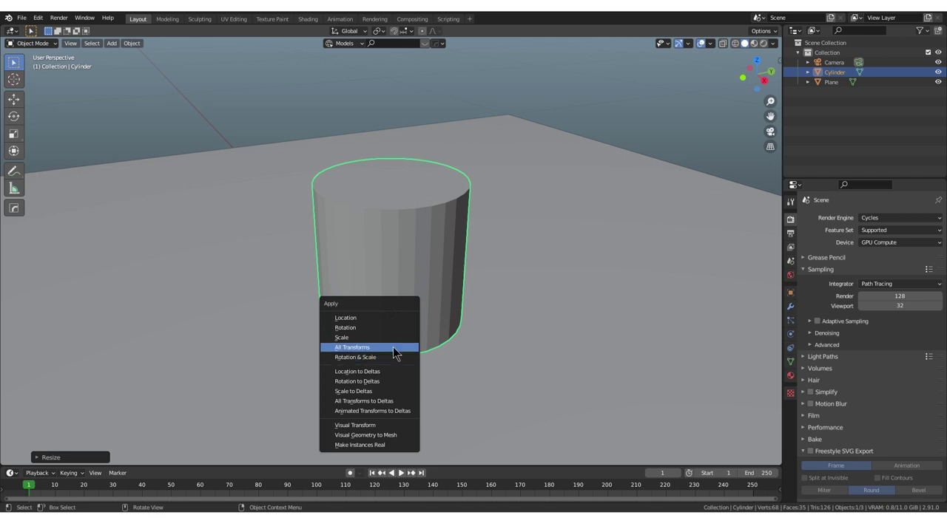
Apply all transforms to the cylinder and enter Edit Mode in front view
left_click(393, 348)
key("KP_1")
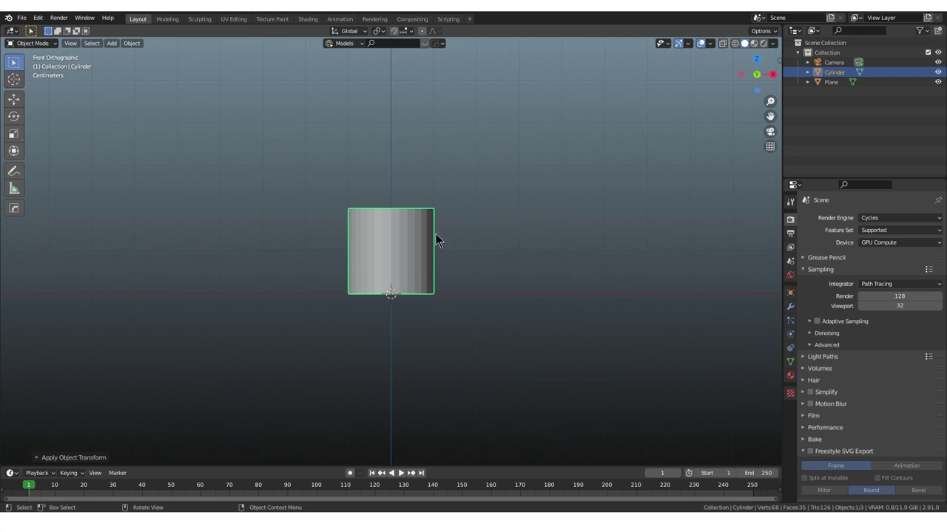
key("Tab")
Add nine evenly spaced loop cuts around the cylinder, then deselect them
key("ctrl+r")
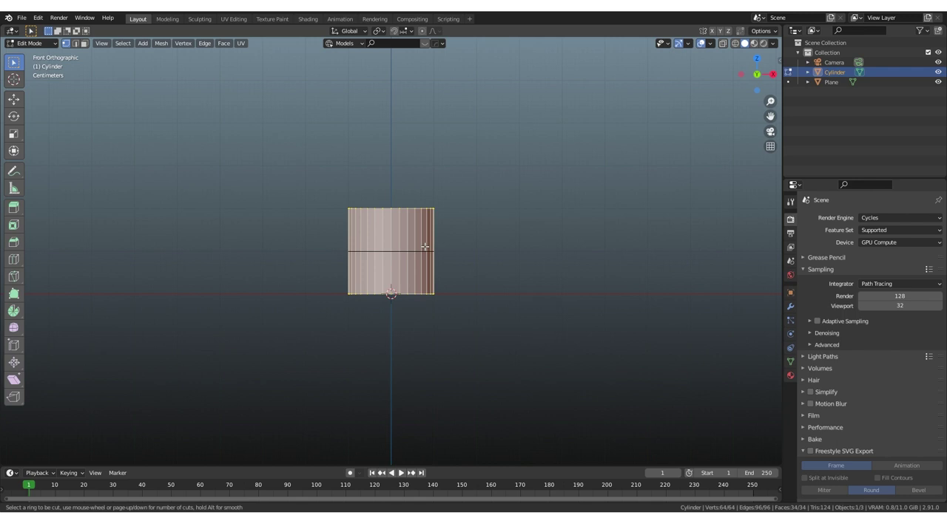
key("9")
left_click(424, 247)
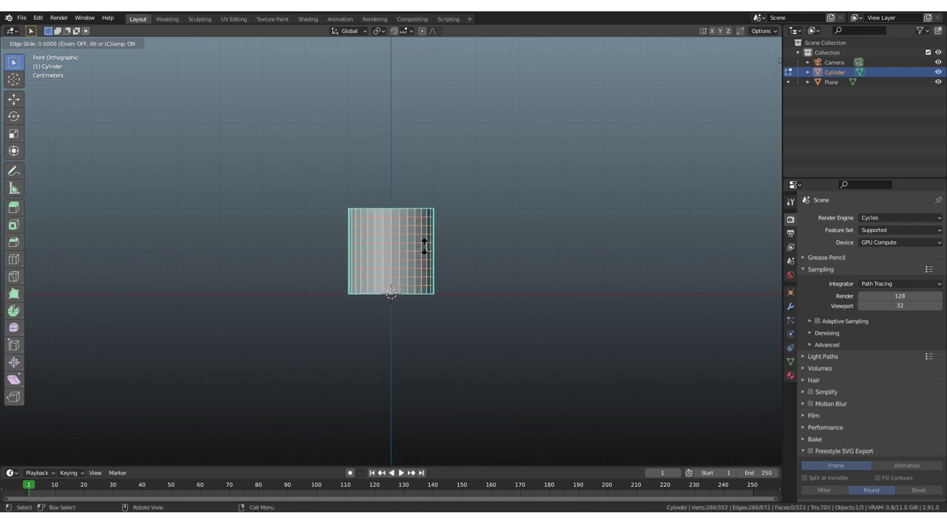
right_click(425, 247)
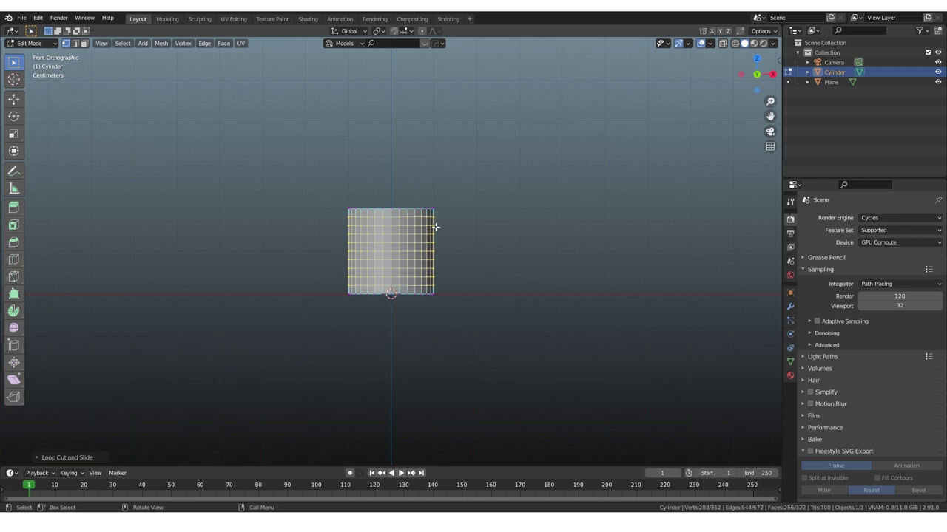
left_click(467, 198)
Select the cylinder's top cap face in face mode, undoing a trial Z-flatten
middle_click_drag(467, 198, 466, 232)
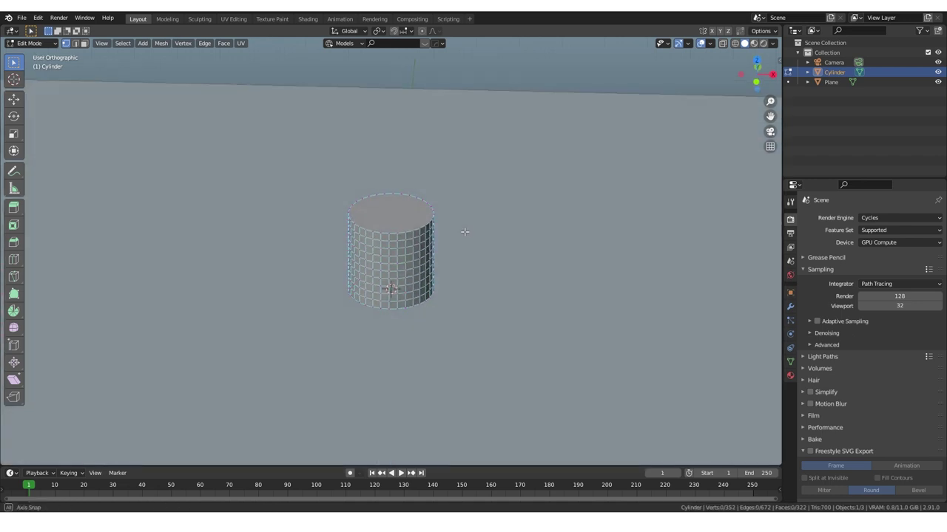
key("3")
left_click(394, 226)
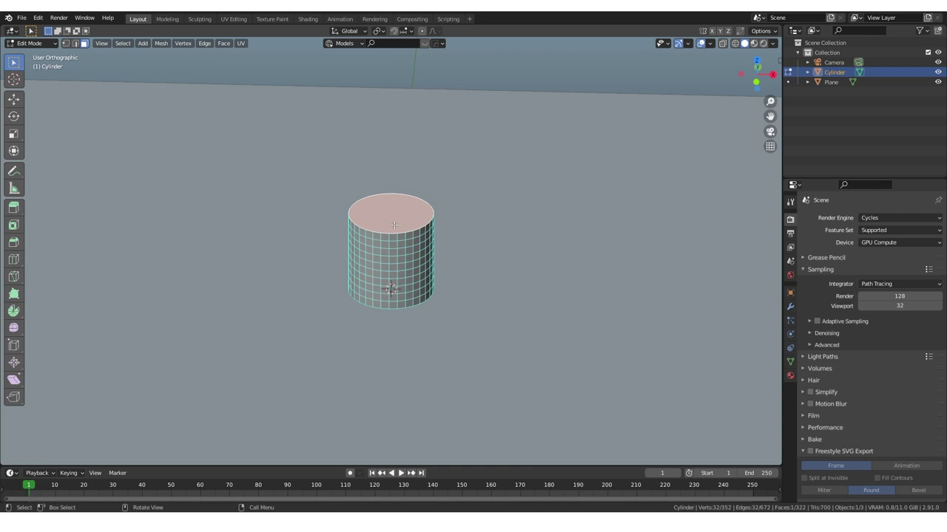
key("s")
key("z")
key("0")
key("Return")
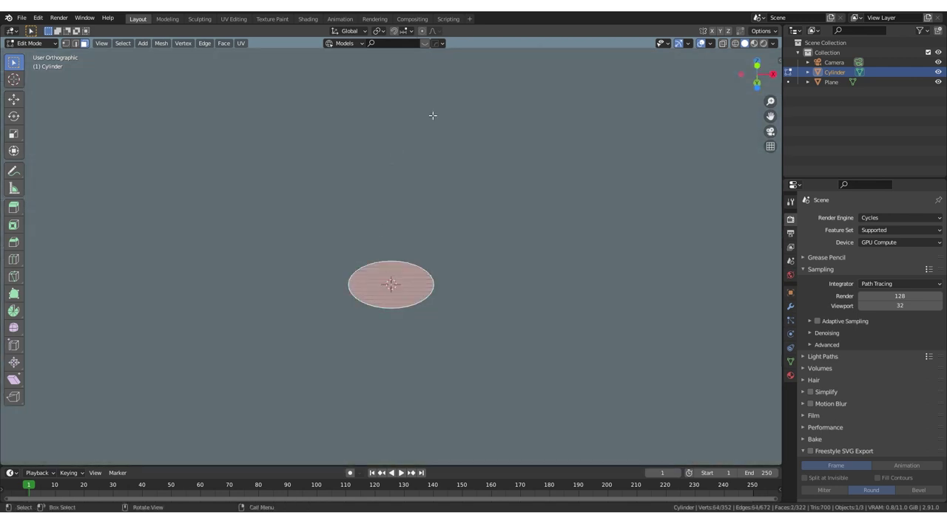
key("ctrl+z")
Inset the cap, delete the inner faces to open the tube, and select the bottom edge loop
key("i")
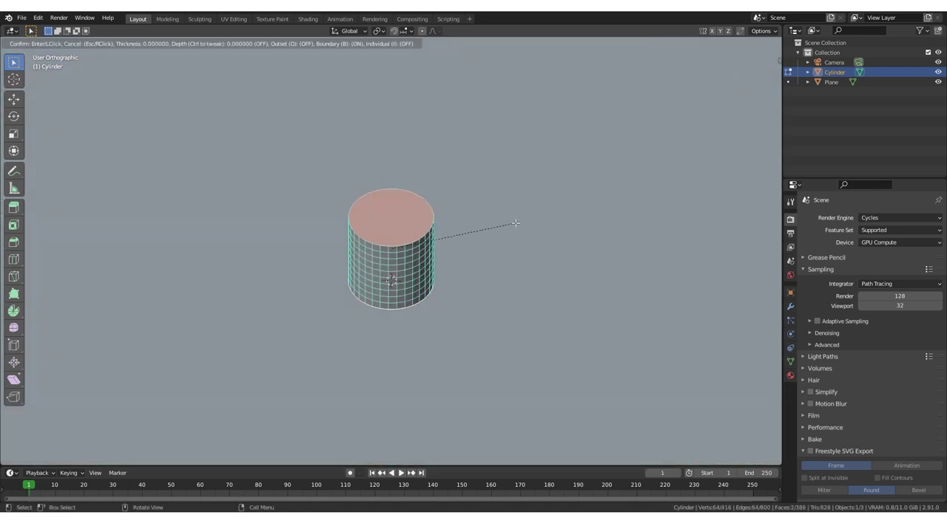
left_click(508, 222)
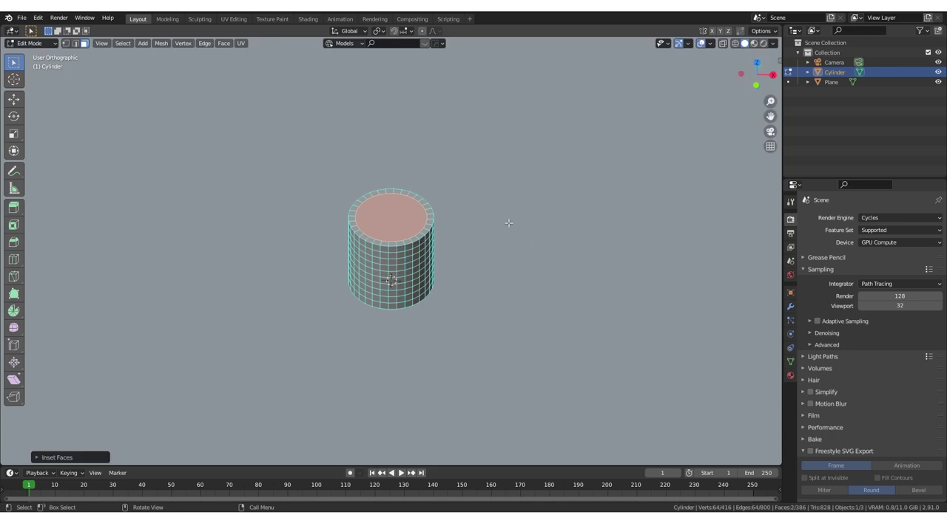
key("x")
left_click(508, 222)
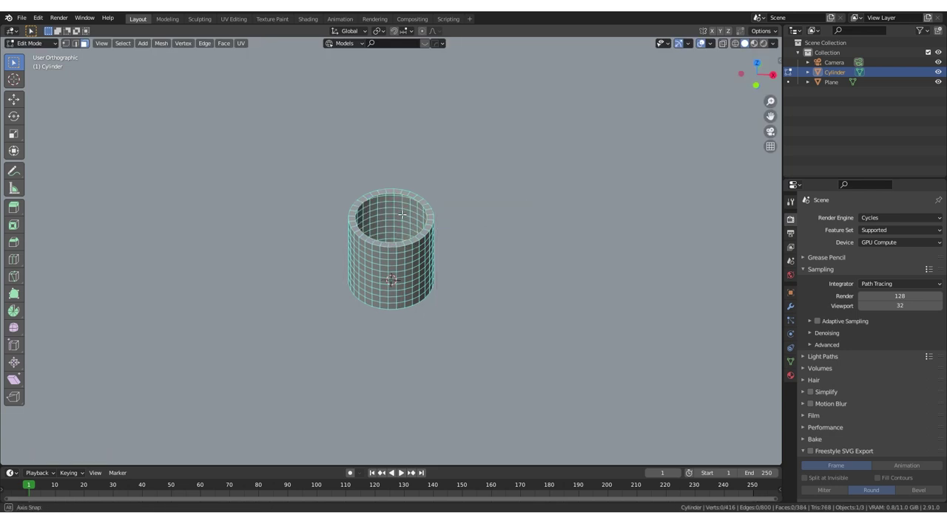
middle_click_drag(508, 222, 397, 238)
scroll(398, 238, "up", 3)
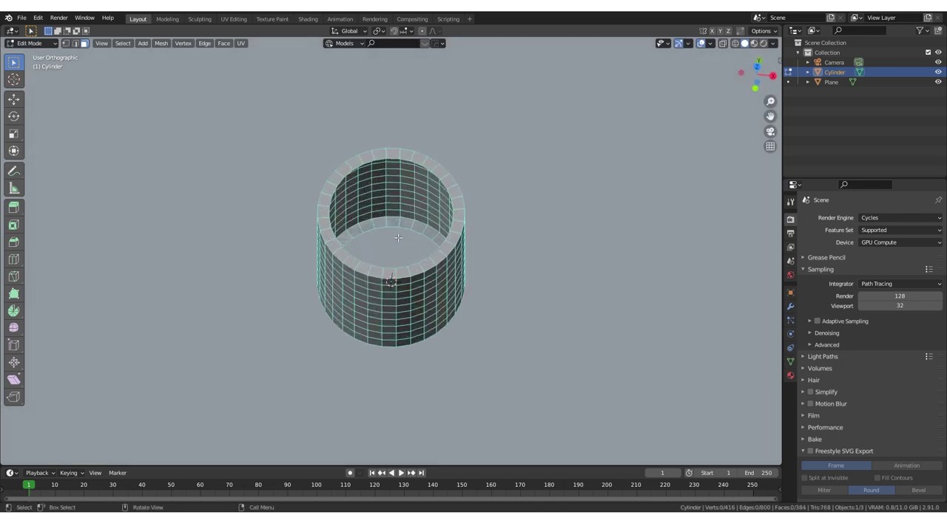
key("2")
left_click(397, 290, "alt")
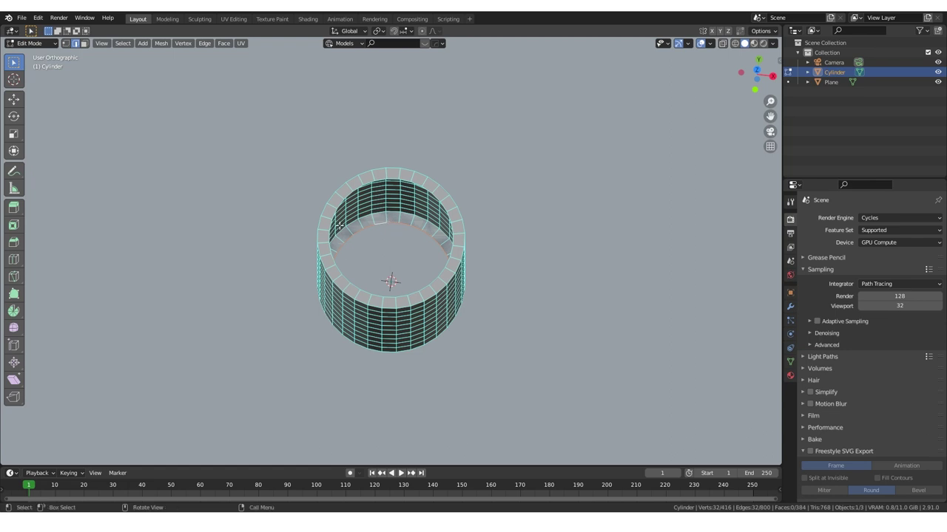
Grid-fill the selected loop and nudge the Offset in the redo panel
left_click(223, 43)
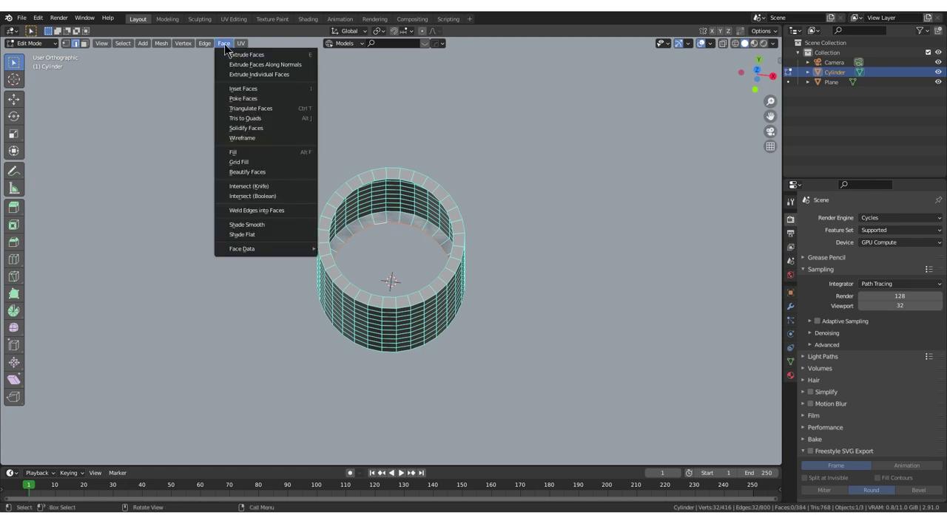
left_click(261, 164)
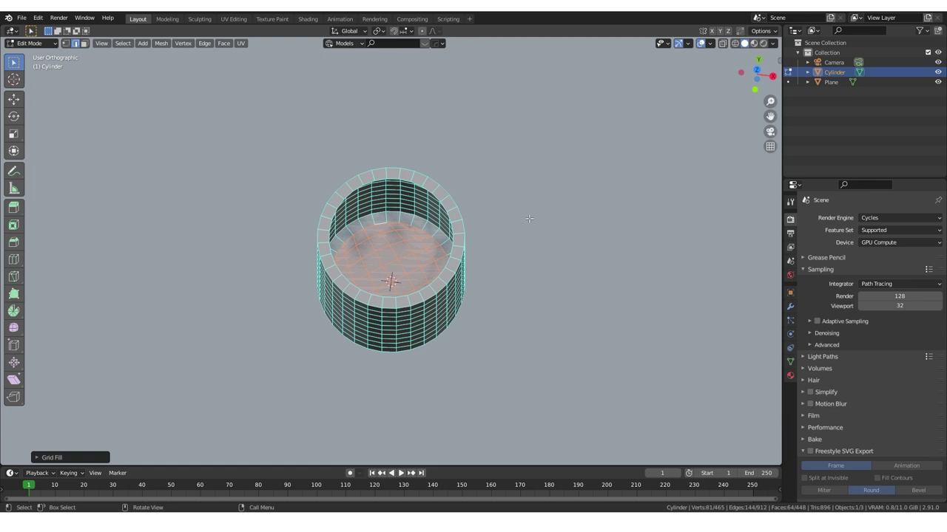
key("KP_7")
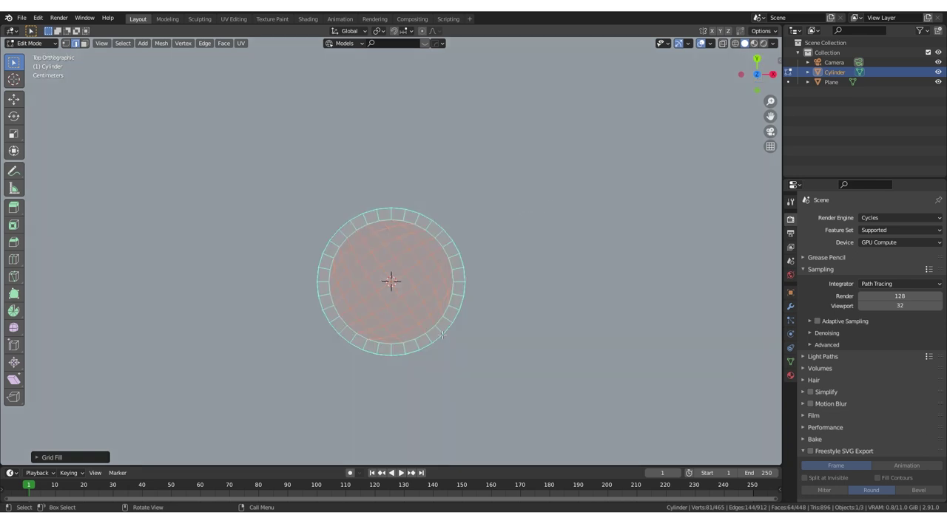
left_click(46, 457)
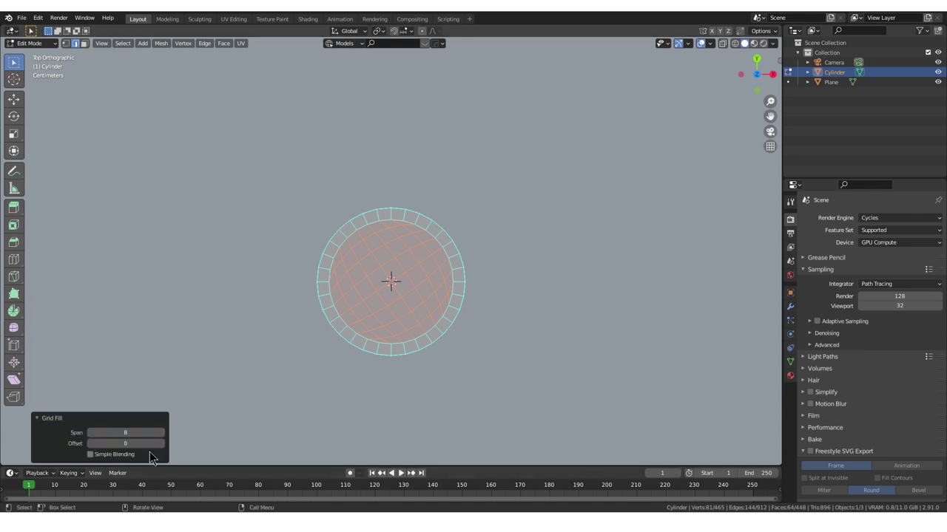
left_click(160, 442)
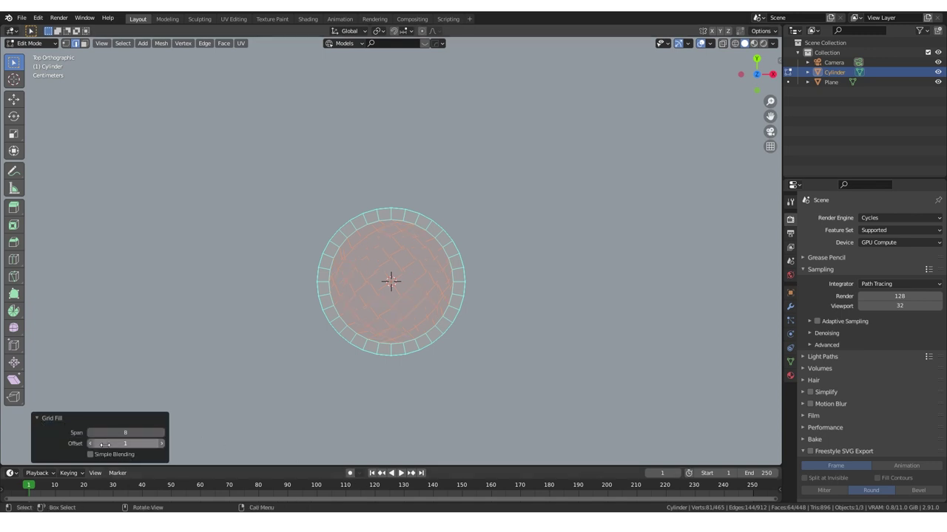
left_click(89, 444)
left_click(89, 444)
left_click(89, 444)
left_click(89, 444)
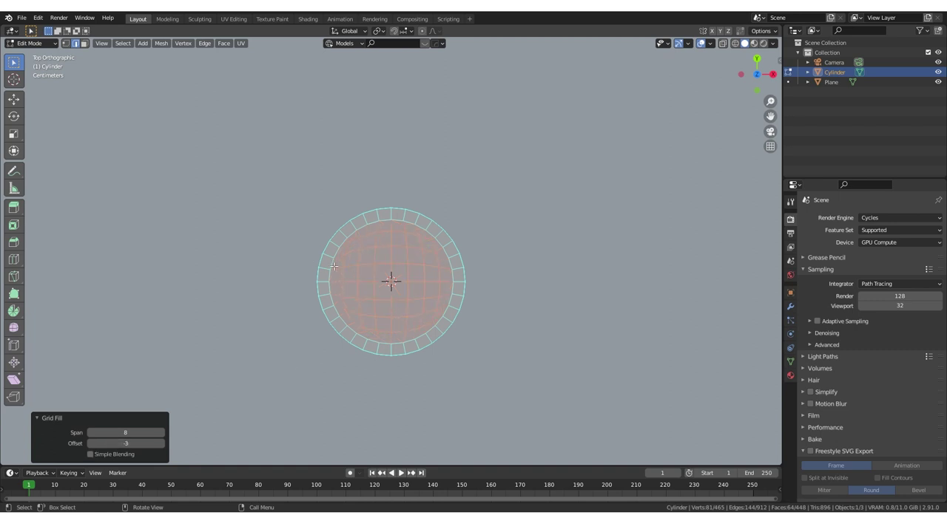
middle_click_drag(333, 266, 336, 311)
Reapply Grid Fill from top view and lower the Offset to -5 with span 8
left_click(223, 43)
left_click(269, 164)
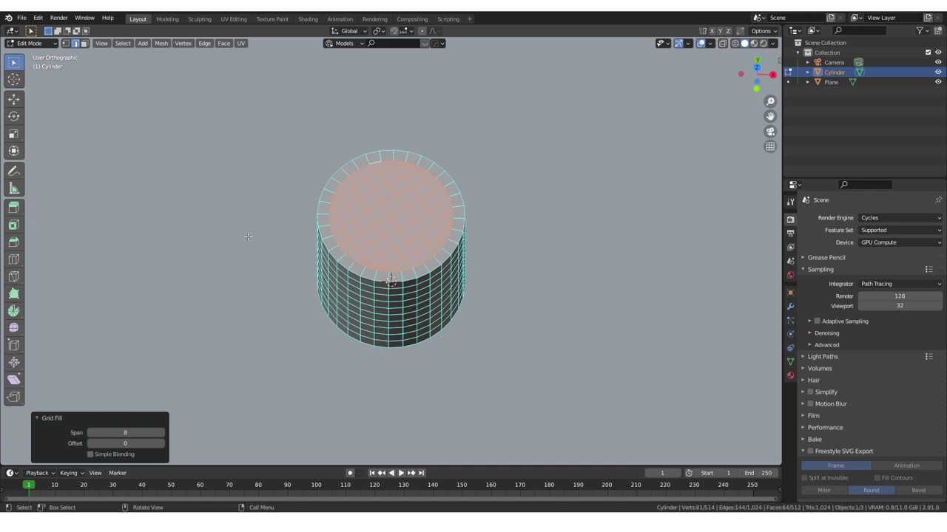
key("KP_7")
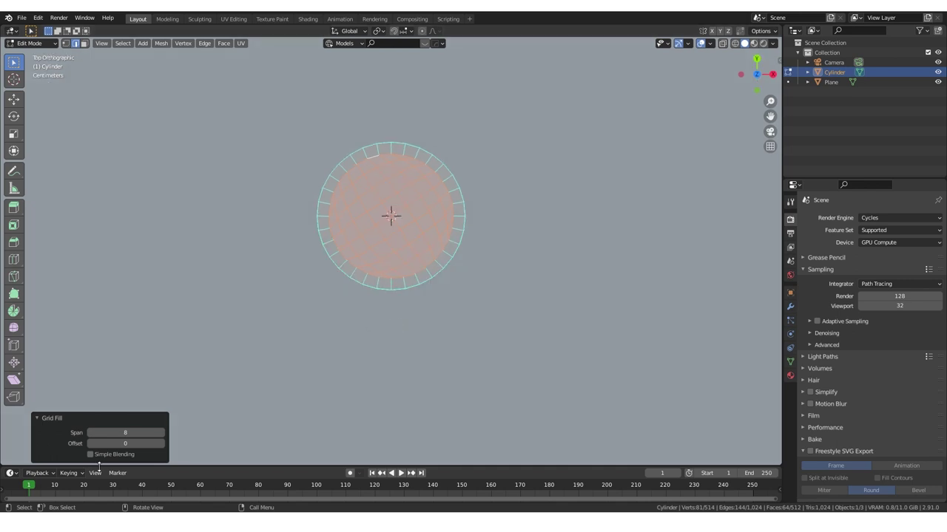
left_click(89, 443)
left_click(89, 443)
left_click(90, 443)
left_click(89, 443)
left_click(90, 443)
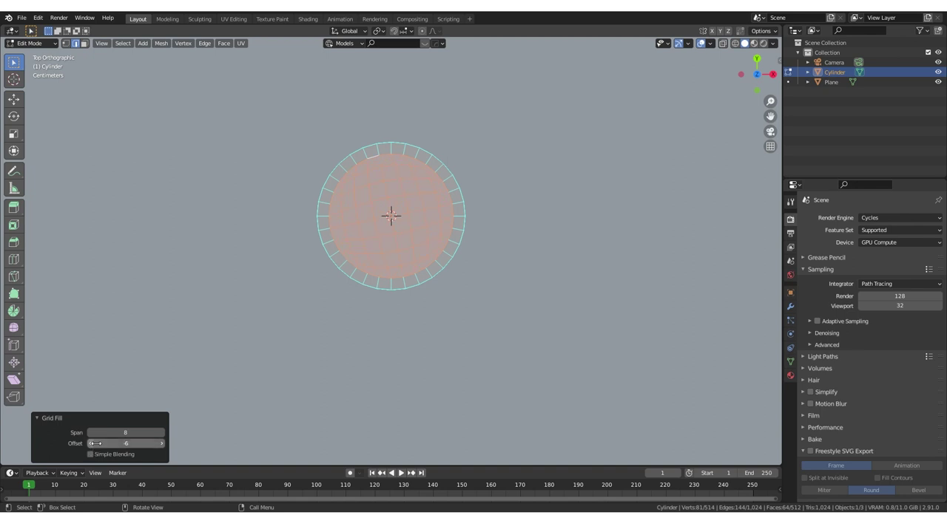
left_click(58, 419)
middle_click_drag(502, 290, 408, 225)
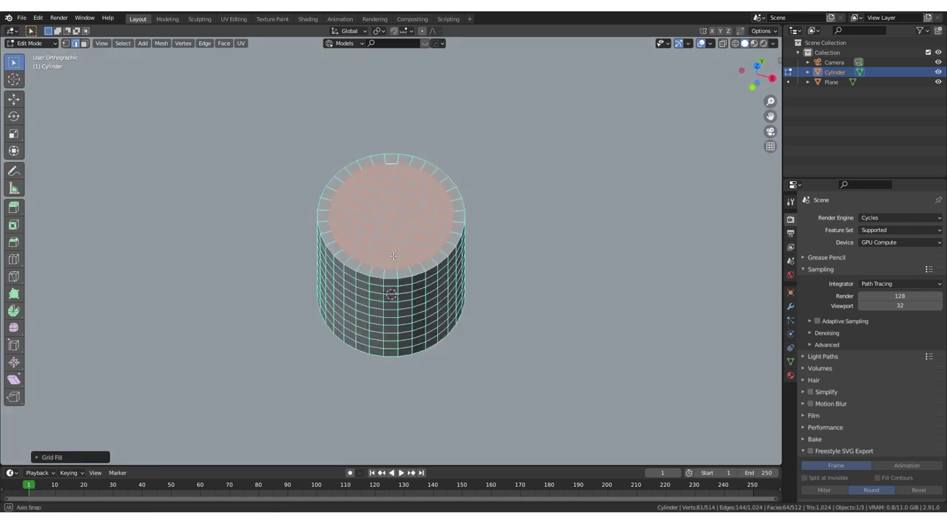
Return to Object Mode and add a Simple Deform modifier to the cylinder
key("Tab")
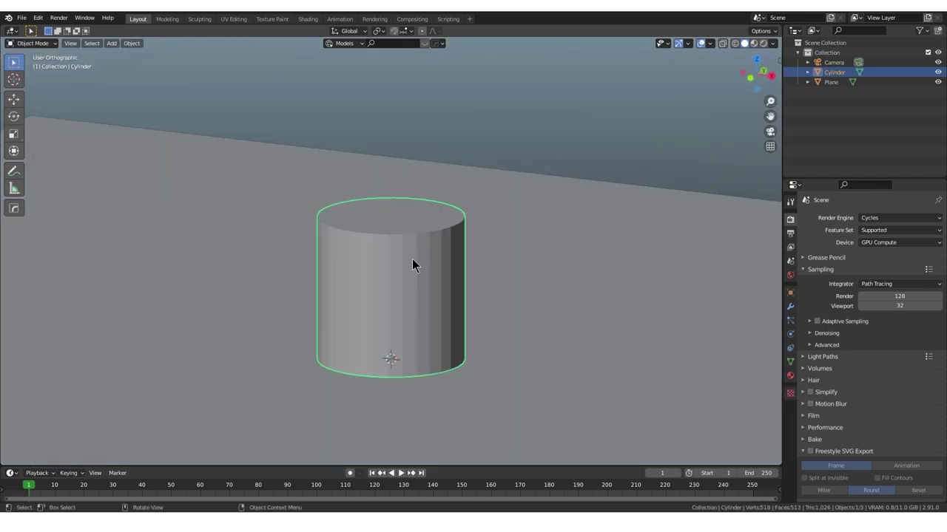
key("KP_1")
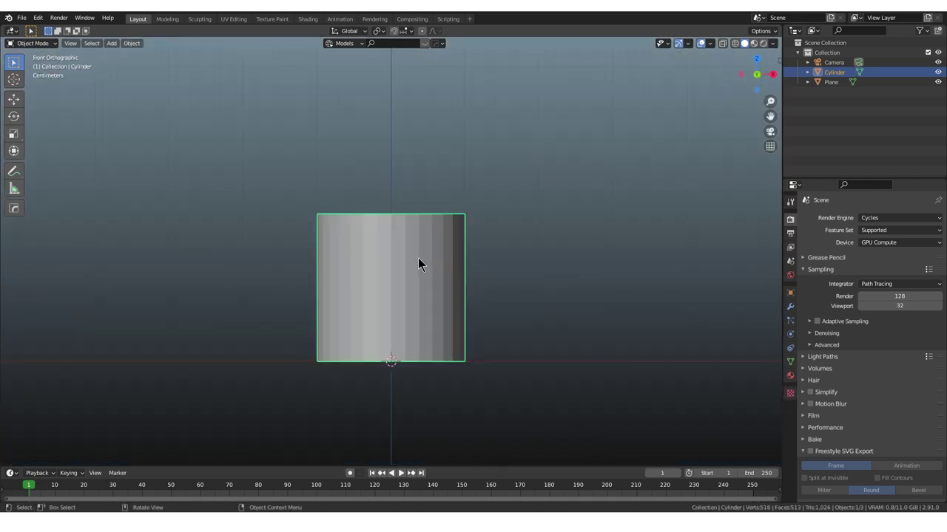
left_click(790, 309)
scroll(554, 273, "down", 5)
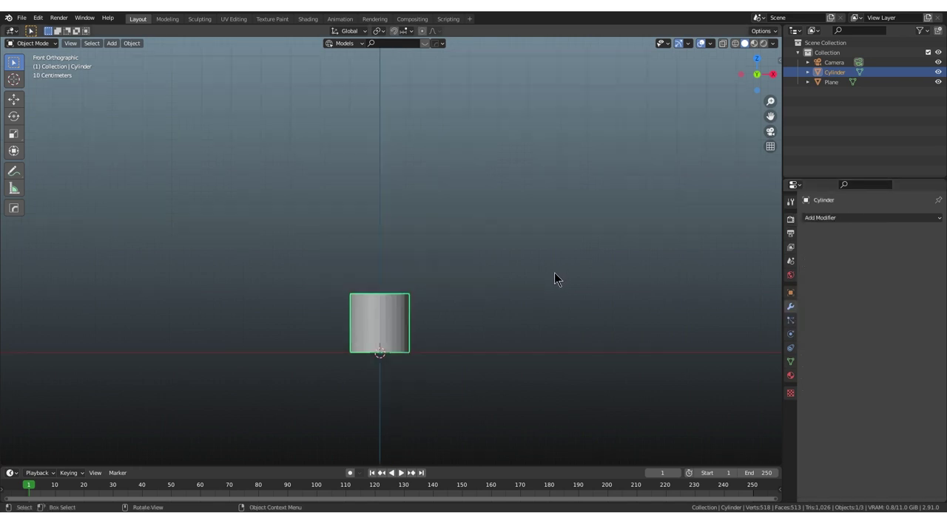
left_click(860, 219)
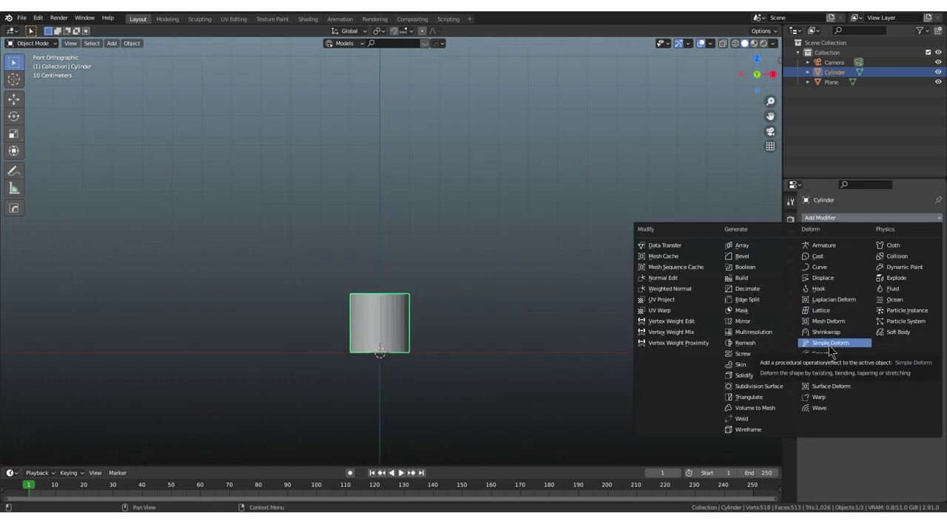
left_click(830, 344)
Set the Simple Deform to Bend with an angle of about 91°
mouse_move(511, 146)
middle_mouse_down()
mouse_move(500, 185)
mouse_move(465, 199)
mouse_move(448, 249)
mouse_move(520, 167)
middle_mouse_up()
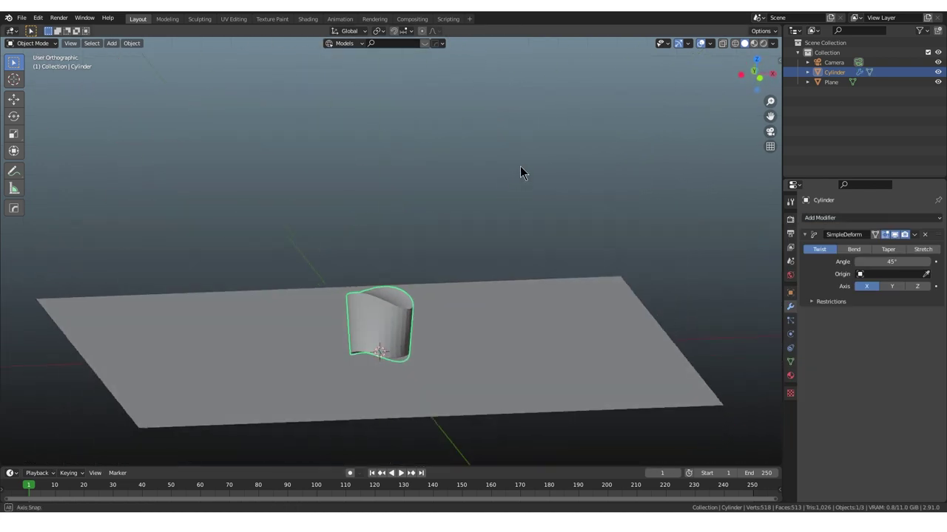
left_click(854, 251)
mouse_move(633, 248)
middle_mouse_down()
mouse_move(458, 253)
mouse_move(446, 244)
middle_mouse_up()
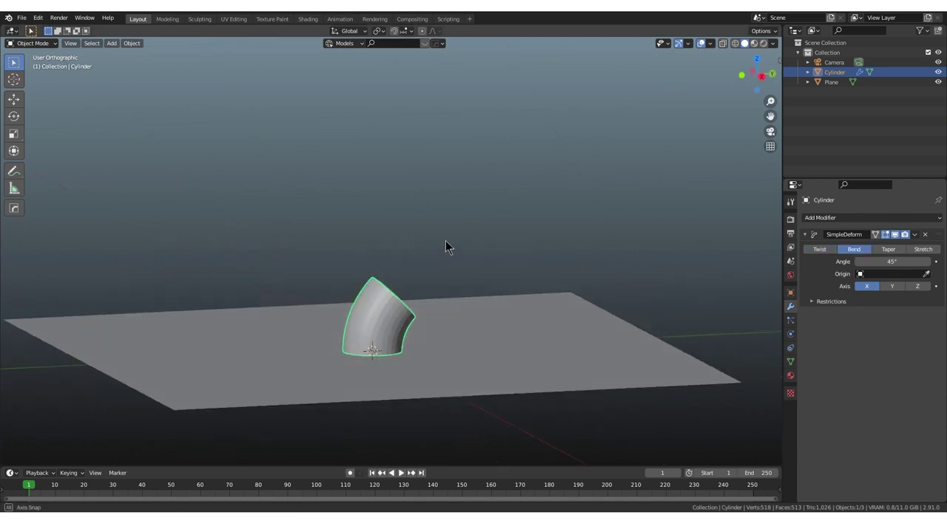
left_click_drag(875, 262, 917, 262)
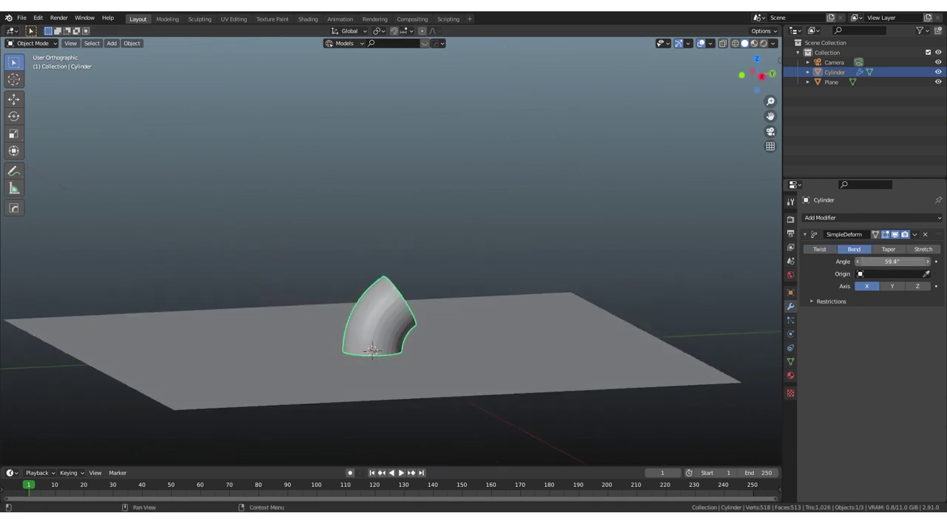
Switch Simple Deform to Taper along the Z axis with a factor of 0.5
left_click(889, 251)
key("KP_1")
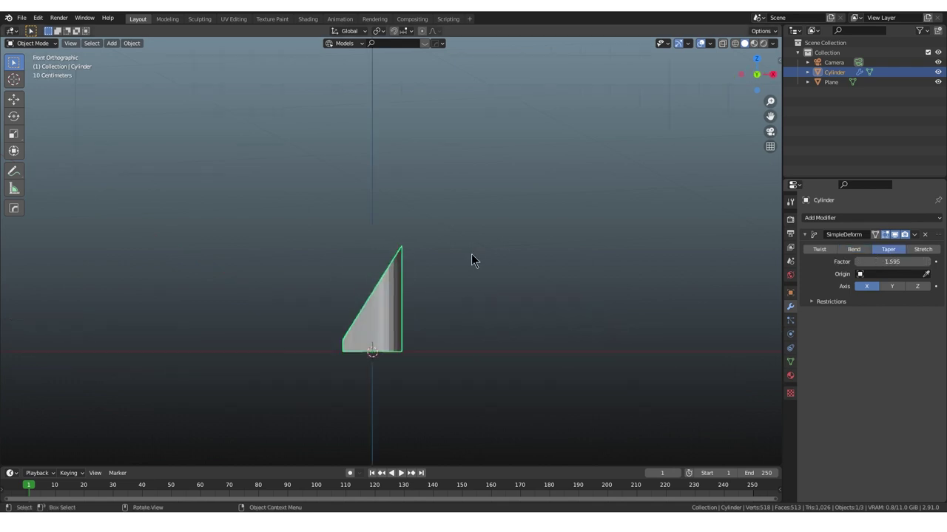
mouse_move(891, 262)
left_mouse_down()
mouse_move(843, 262)
mouse_move(895, 261)
left_mouse_up()
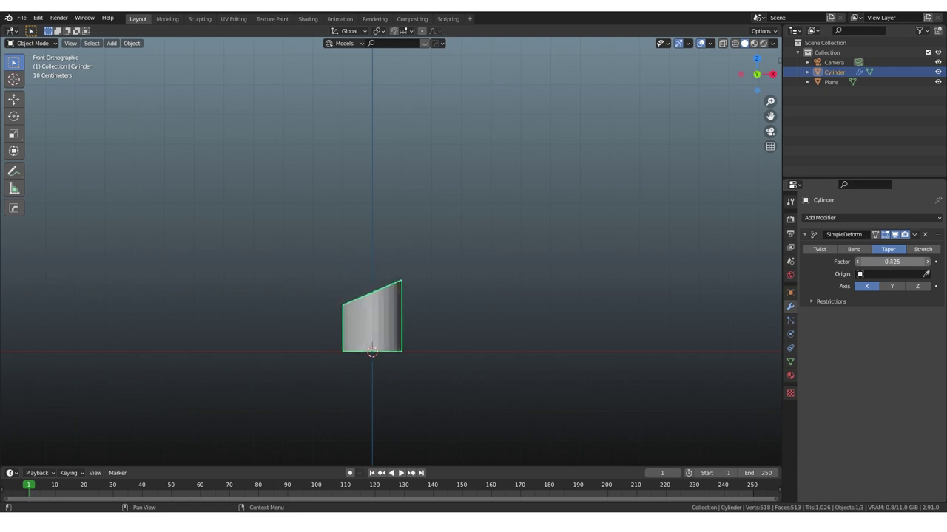
left_click(917, 286)
scroll(414, 345, "up", 1)
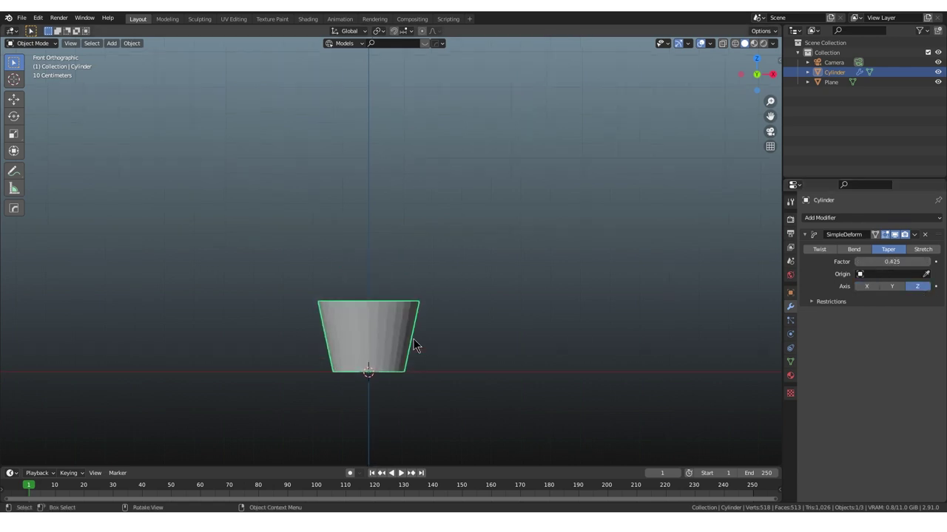
scroll(415, 344, "up", 2)
left_click(891, 262)
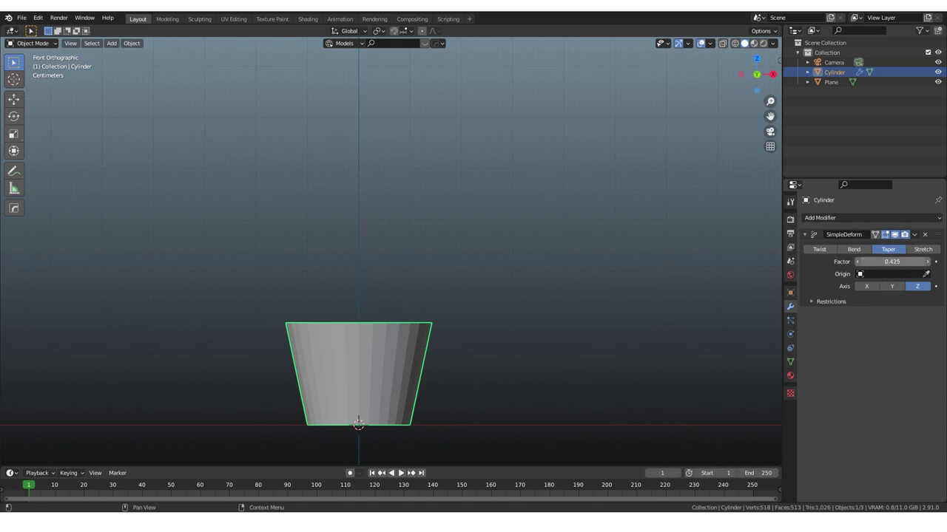
type(".5")
key("Return")
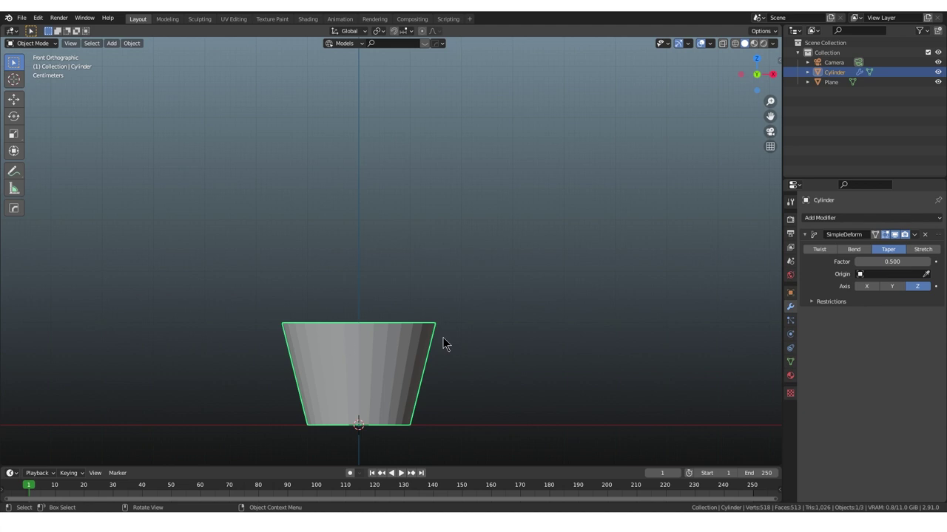
Expand Restrictions, set the taper limits to 0.10 and 0.90, and collapse the modifier
left_click(821, 302)
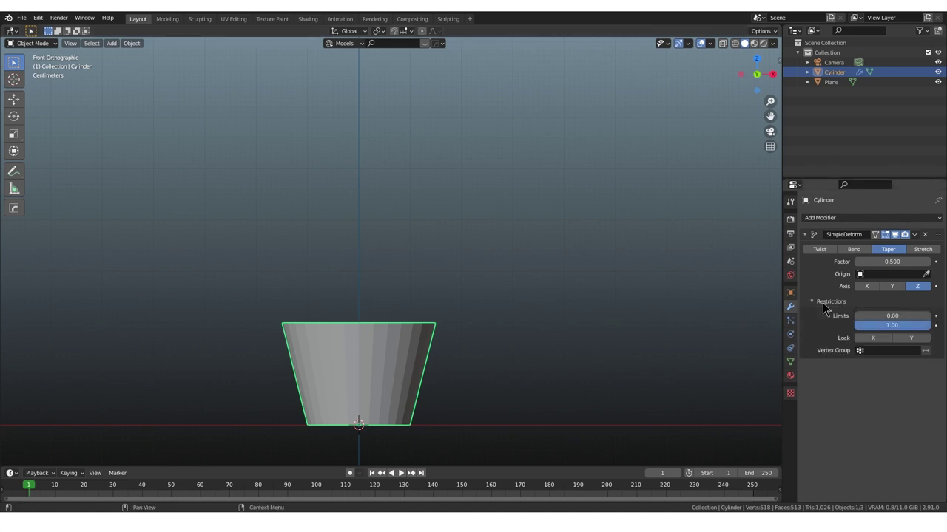
left_click_drag(892, 316, 906, 316)
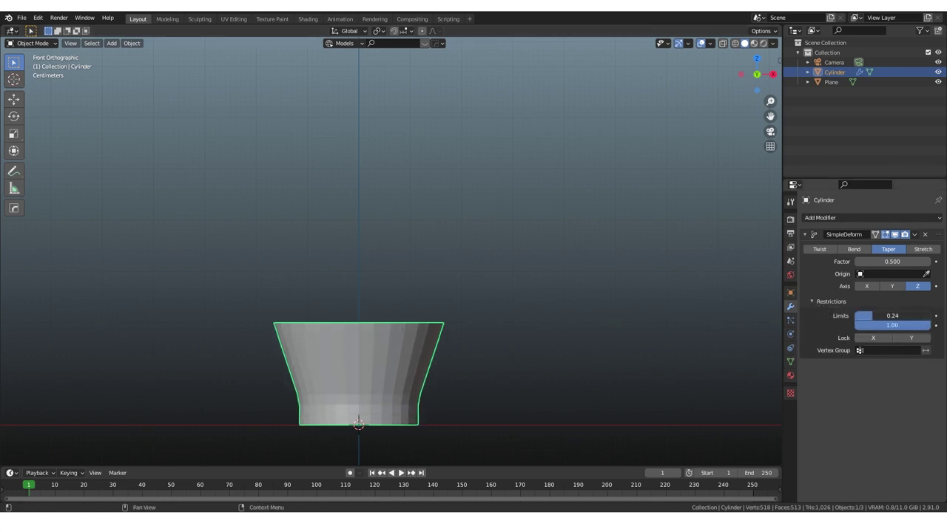
left_click(866, 316)
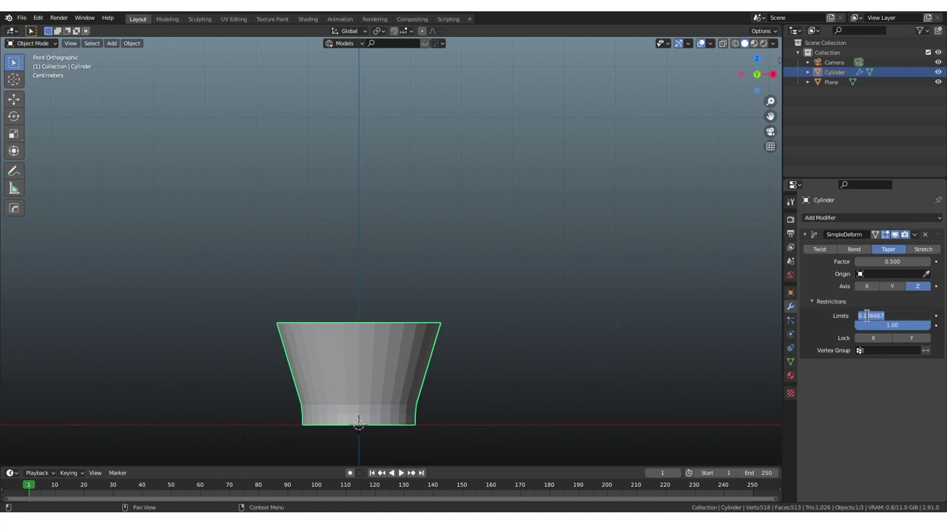
type("0.2")
key("Return")
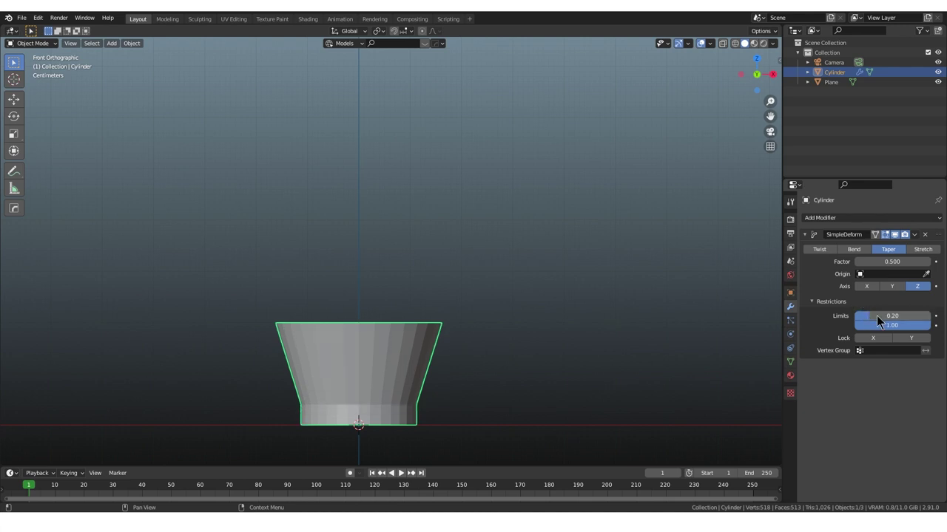
left_click(875, 324)
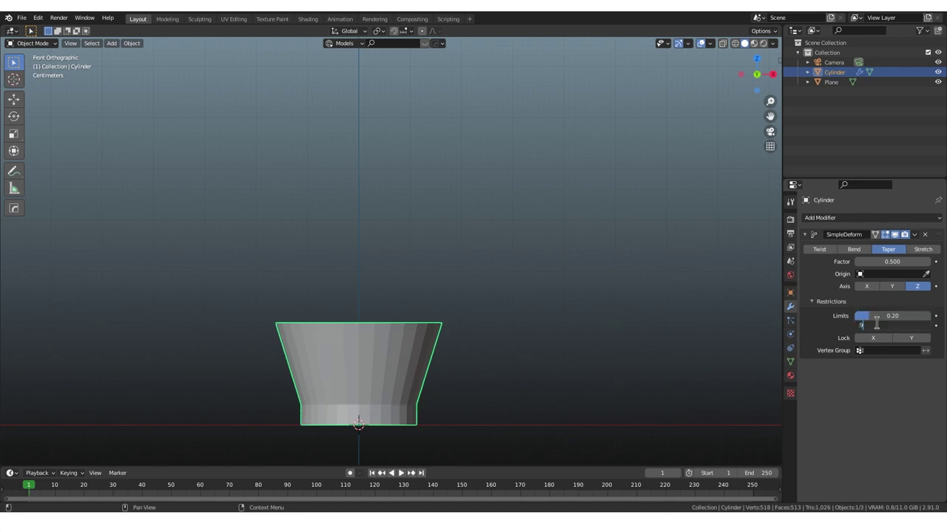
key("Return")
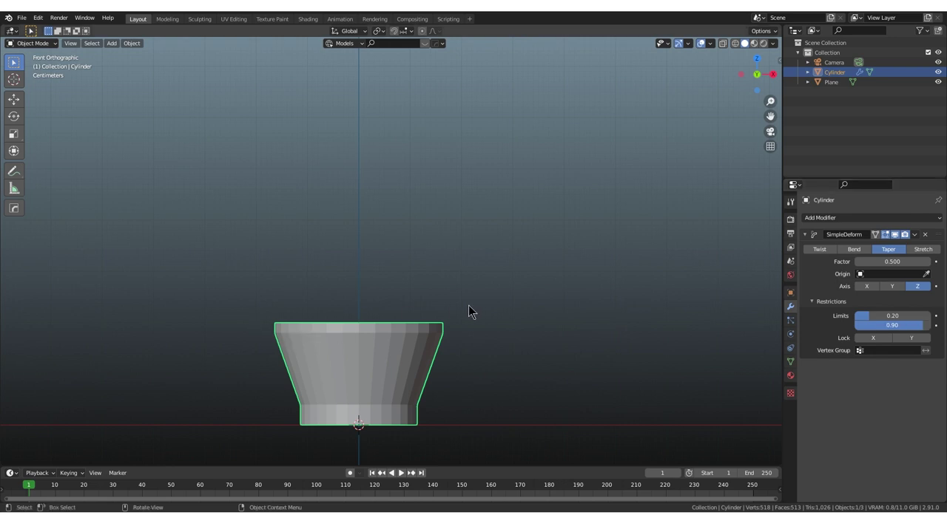
left_click(892, 316)
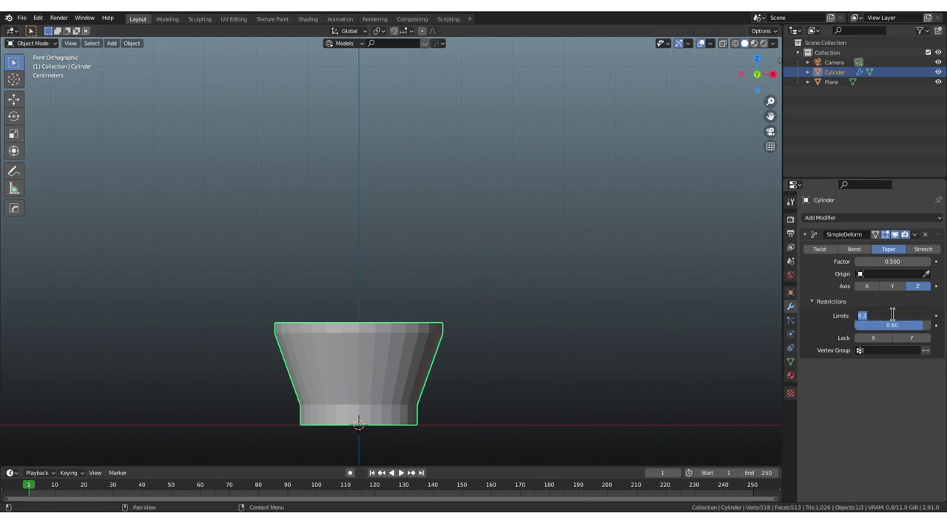
type(".1")
type("0.1")
key("Return")
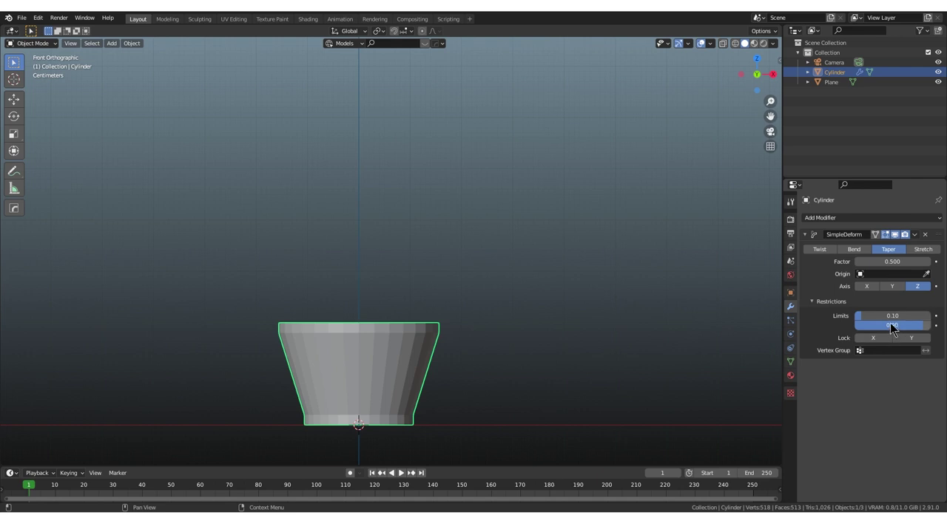
left_click(803, 235)
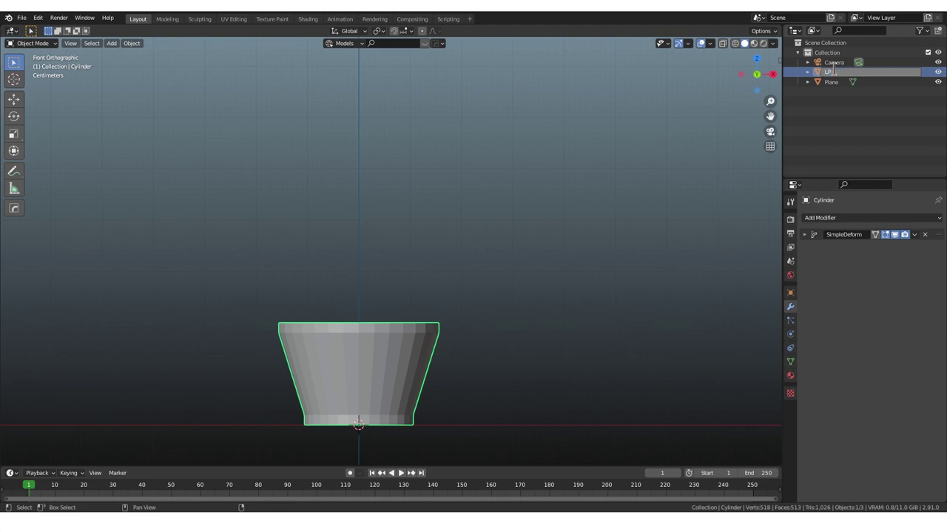
type("Base")
Name the cylinder 'LP Base' and apply its Simple Deform modifier
key("Return")
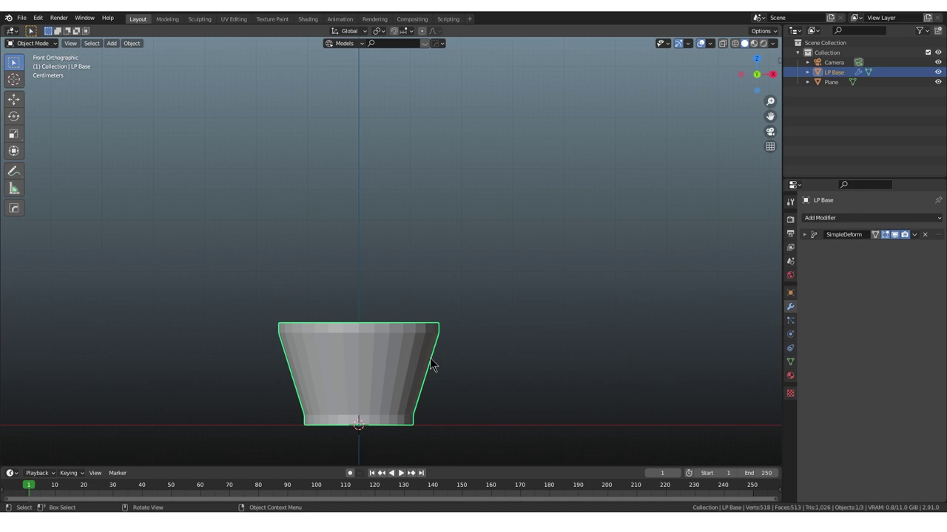
key("Tab")
key("Tab")
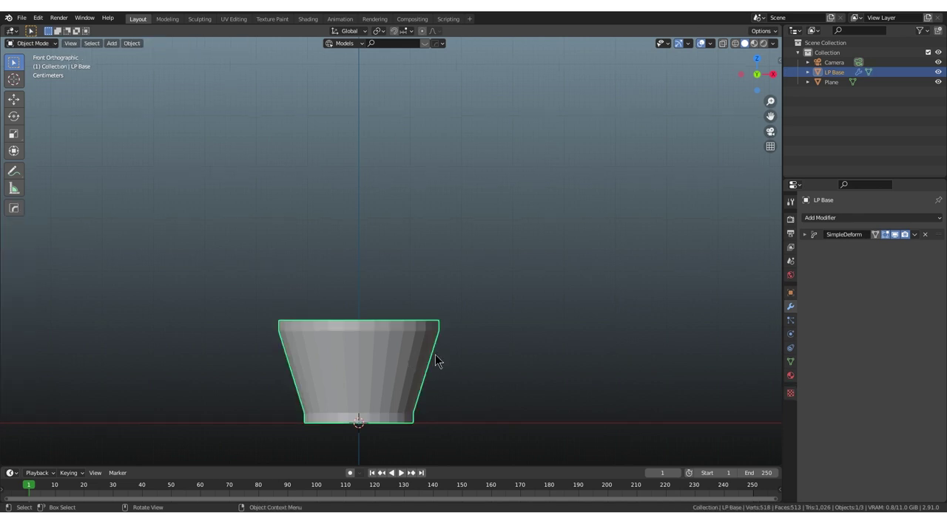
left_click(915, 235)
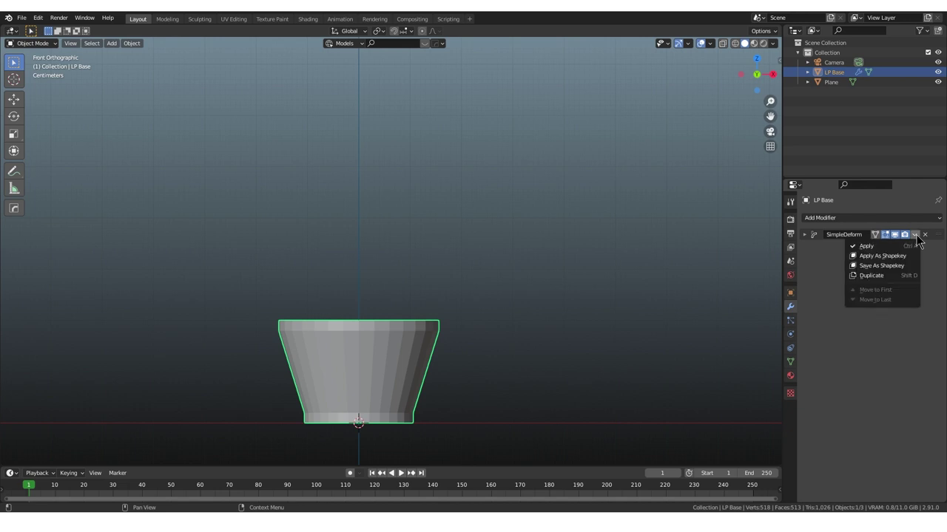
left_click(908, 248)
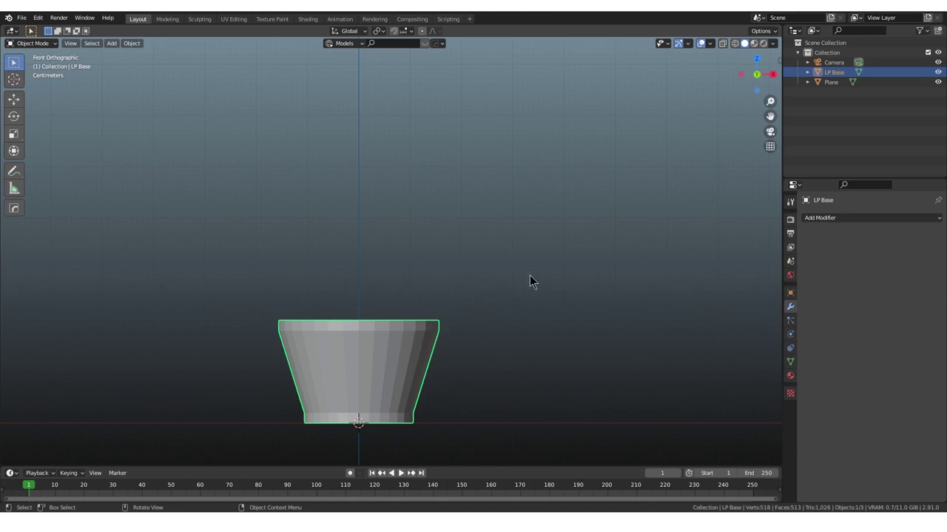
Give the LP Base cup Shade Smooth shading
right_click(394, 350)
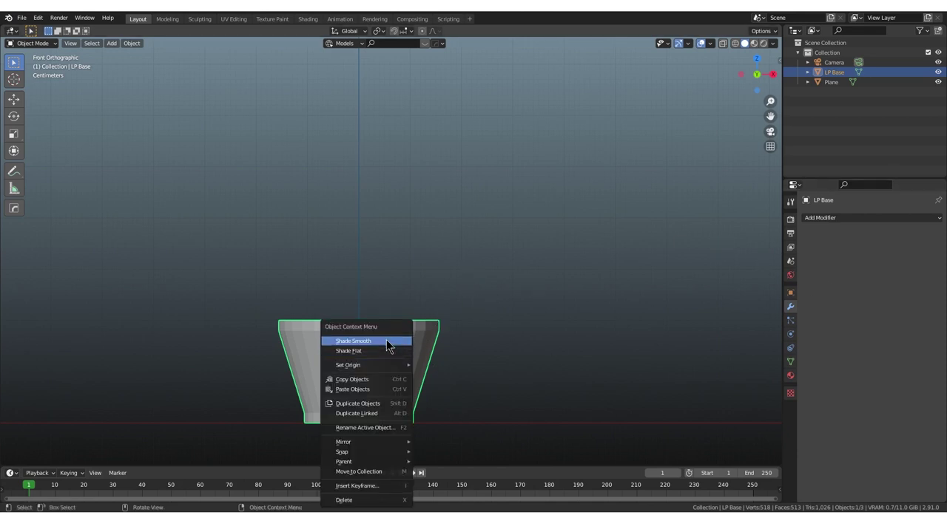
left_click(386, 339)
middle_click_drag(444, 286, 442, 309)
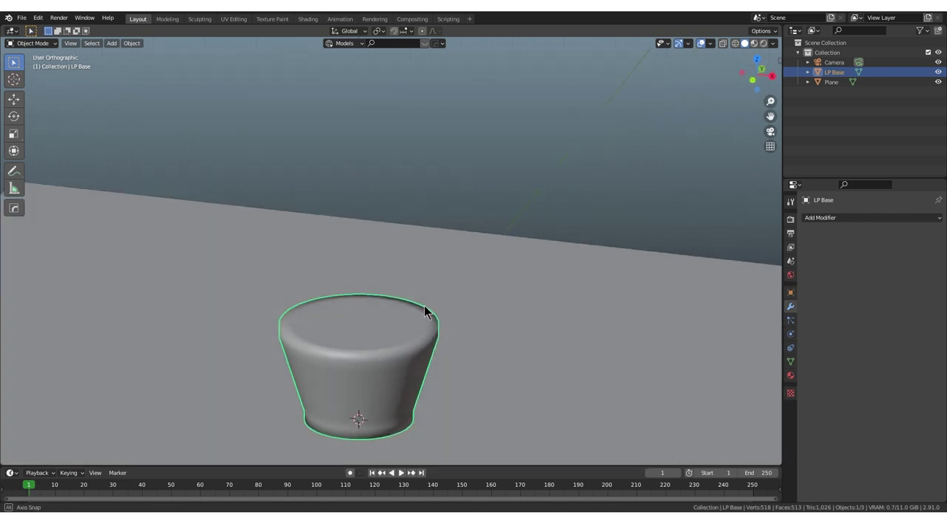
left_click(791, 337)
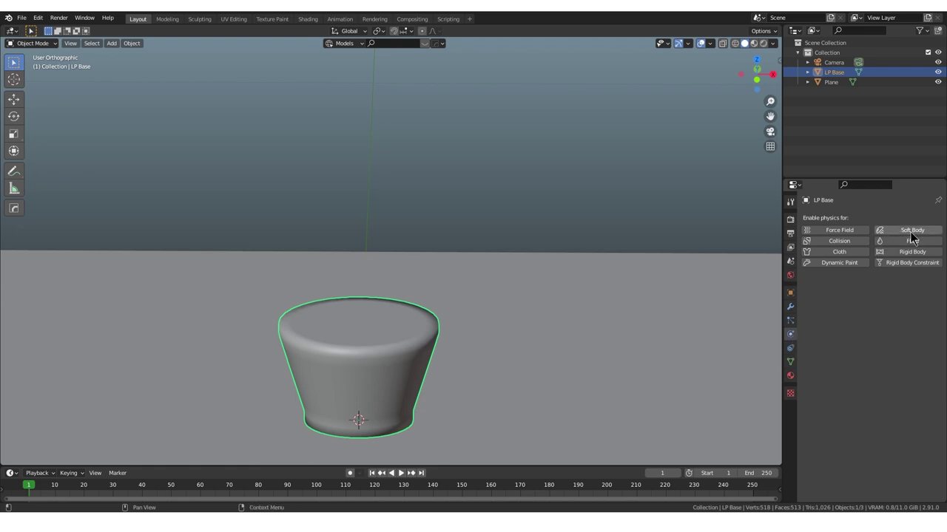
Raise the cup along Z, enable Soft Body physics, and play its fall
mouse_move(417, 327)
middle_mouse_down()
mouse_move(383, 282)
mouse_move(349, 315)
mouse_move(368, 316)
middle_mouse_up()
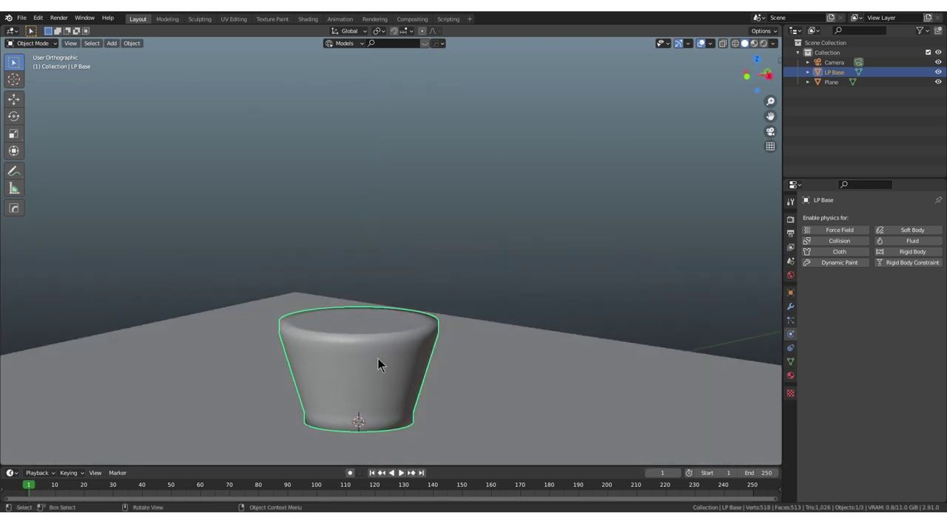
key("g")
key("z")
left_click(378, 351)
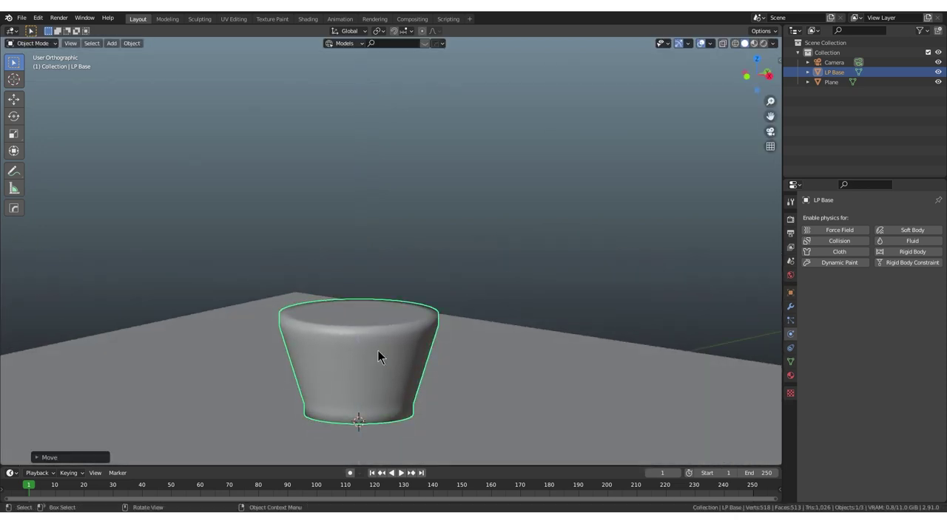
left_click(912, 231)
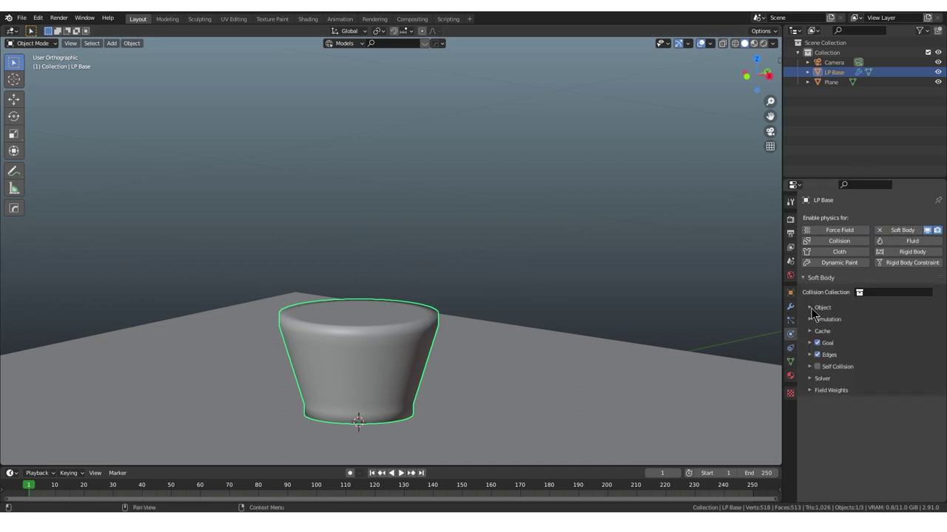
left_click(811, 309)
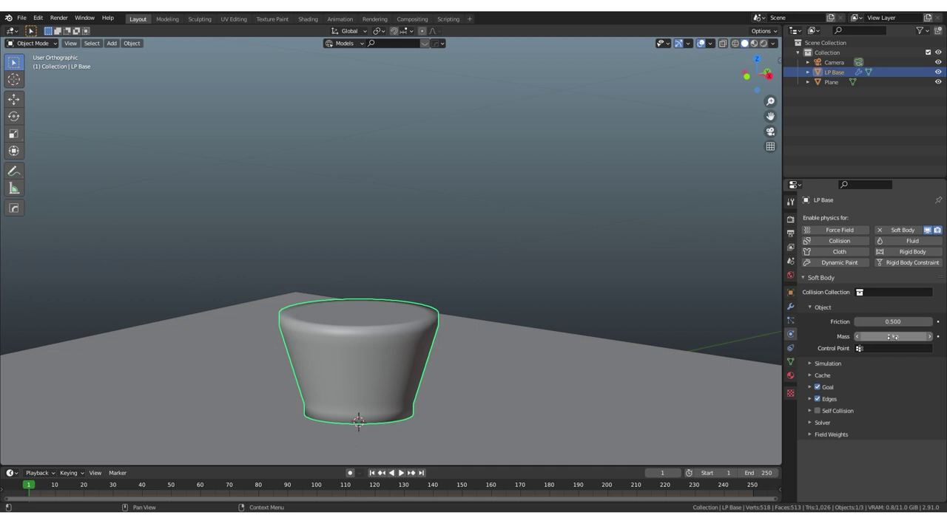
key("space")
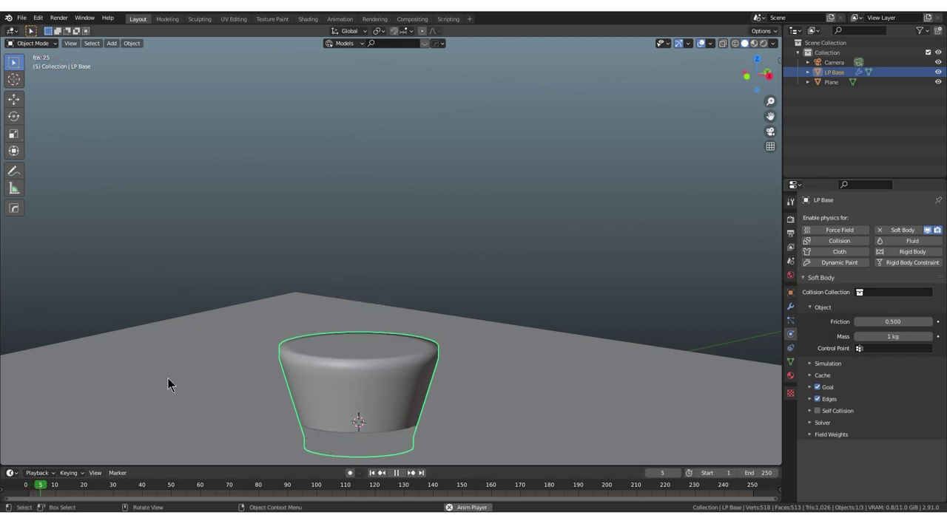
mouse_move(262, 368)
middle_mouse_down()
mouse_move(355, 290)
mouse_move(346, 326)
middle_mouse_up()
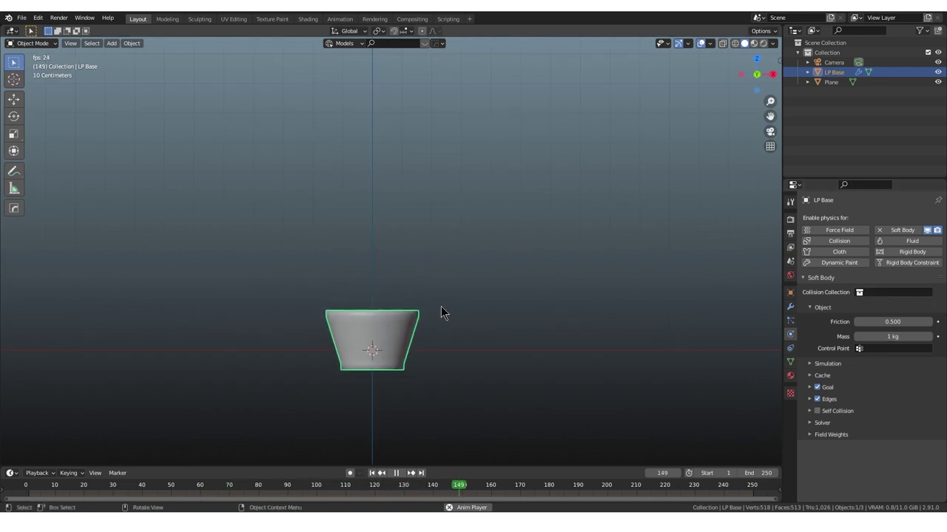
key("space")
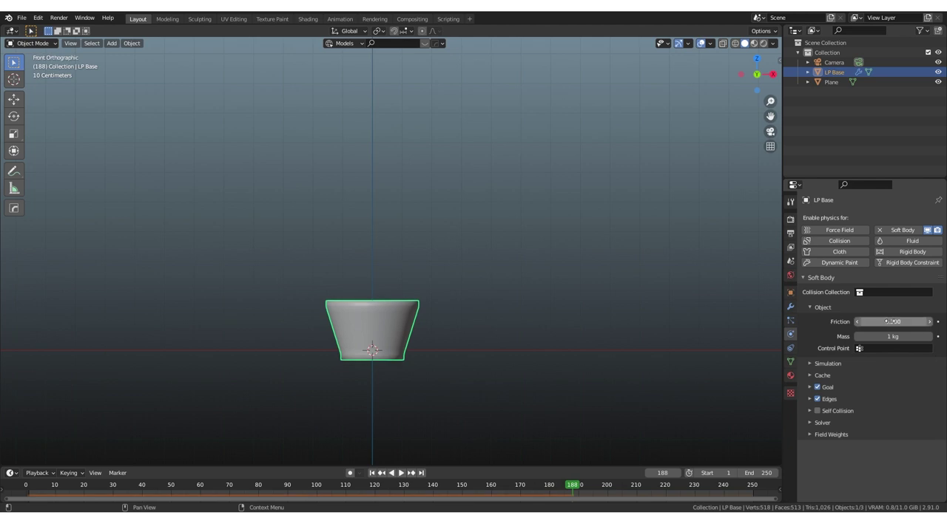
Set soft body Friction to 50 and Mass to 4.9 kg, replaying the simulation each time
left_click_drag(888, 322, 899, 322)
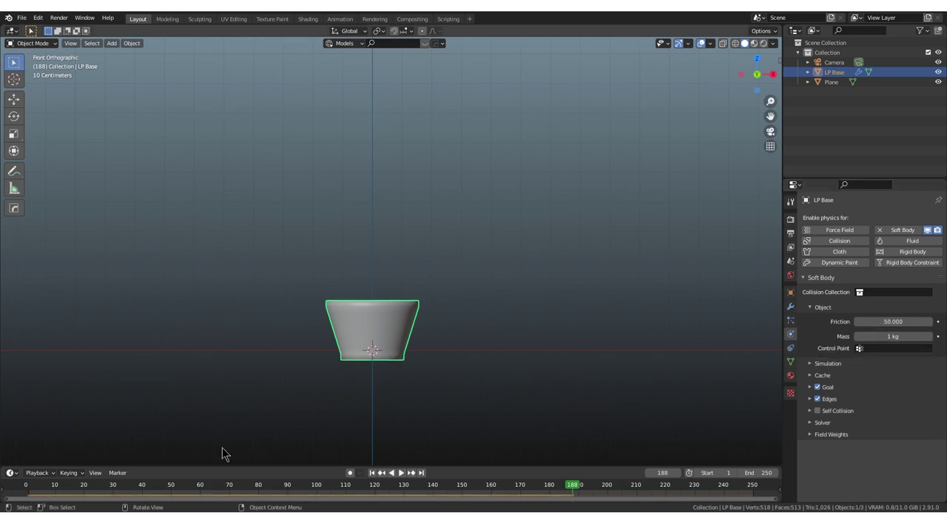
key("space")
key("shift+Left")
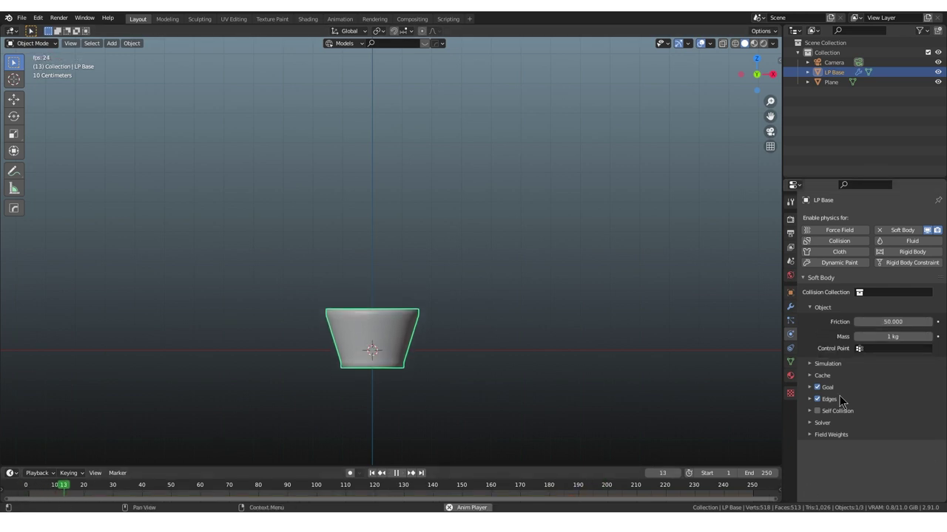
key("space")
mouse_move(389, 393)
middle_mouse_down()
mouse_move(416, 318)
mouse_move(401, 322)
mouse_move(435, 318)
middle_mouse_up()
left_click_drag(893, 336, 921, 336)
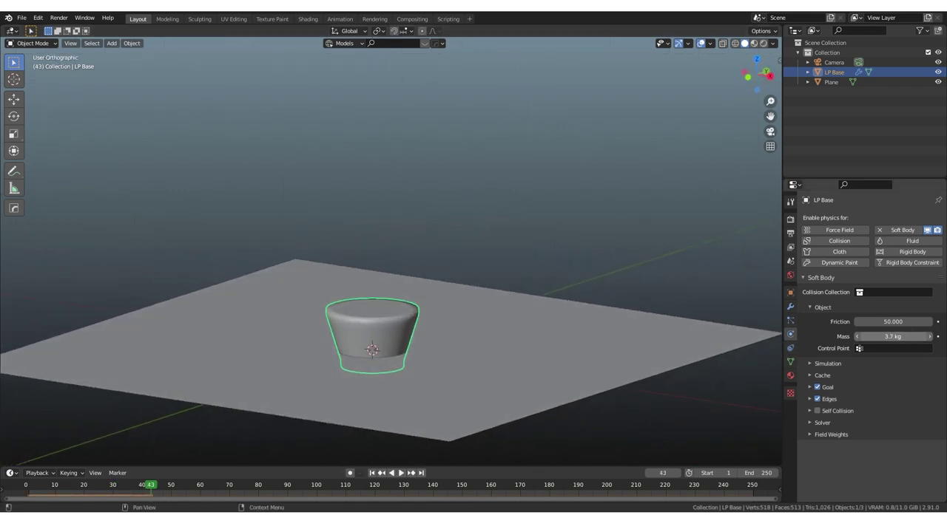
left_click_drag(137, 490, 26, 490)
key("space")
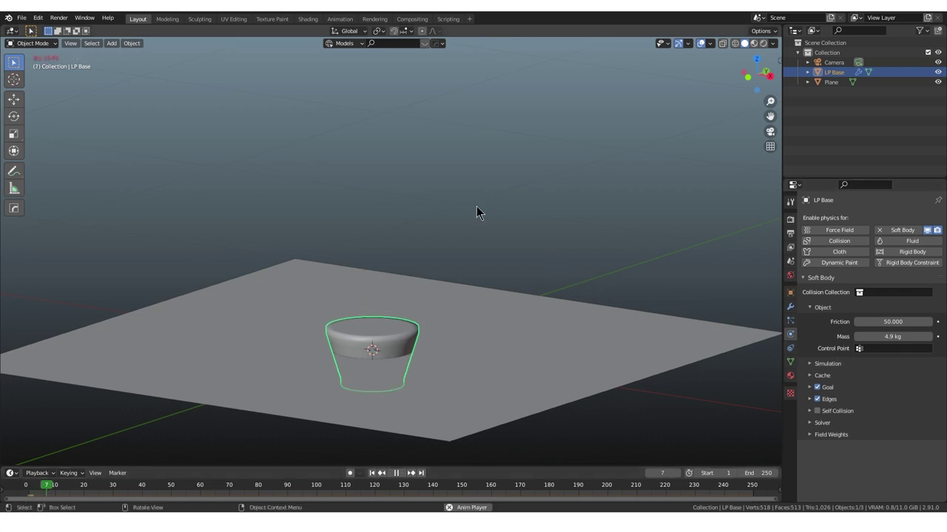
scroll(468, 252, "down", 5)
middle_click_drag(461, 311, 460, 260)
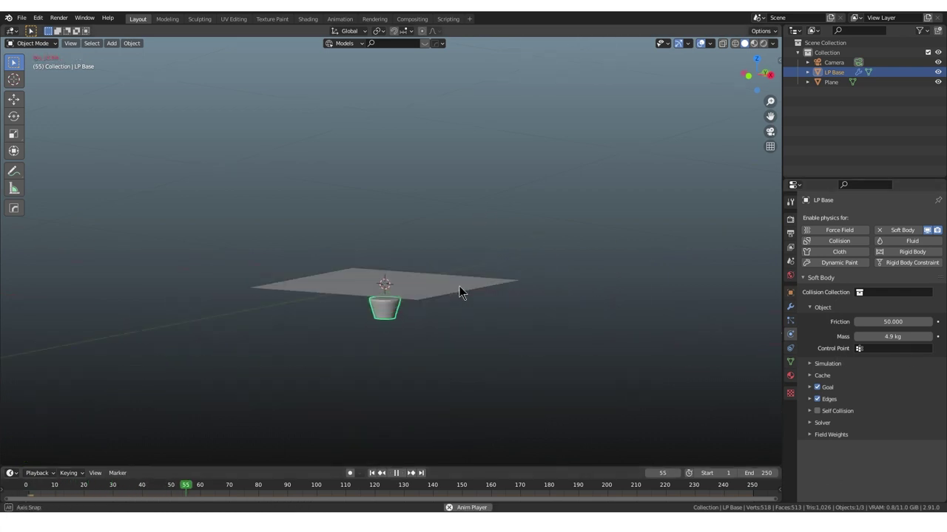
key("space")
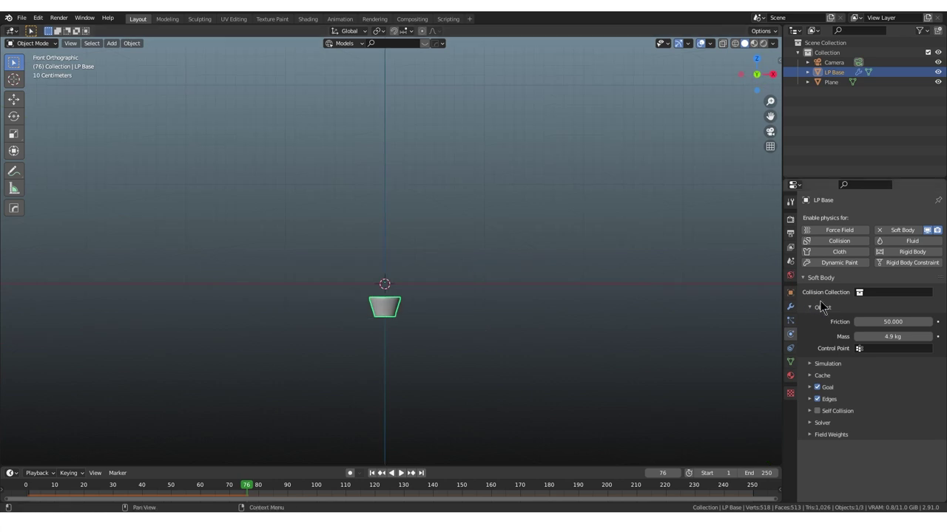
Set the cup's soft body to friction 5 and mass 2 kg, and configure self collision
key("Tab")
key("Return")
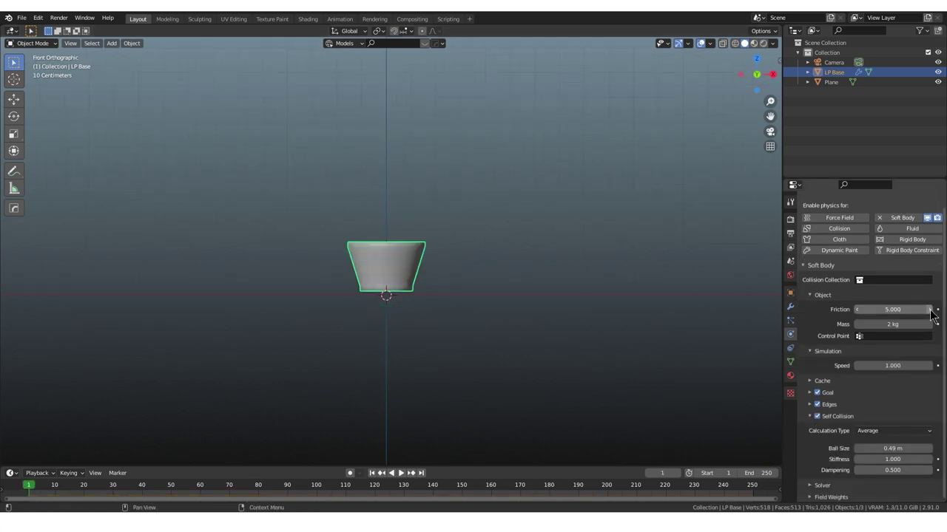
left_click(892, 448)
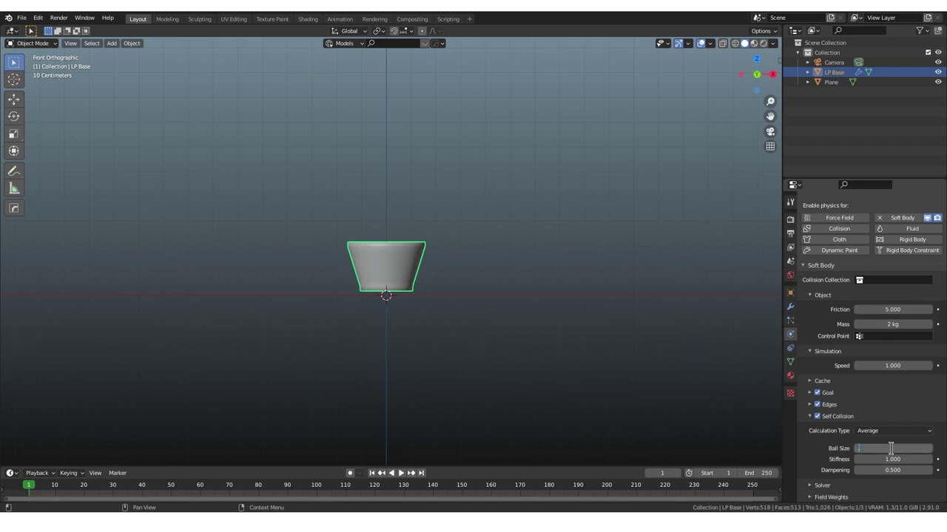
type(".5")
key("Tab")
key("Tab")
key("Return")
Play the simulation to watch the cup sag, then settle on frame 250
key("space")
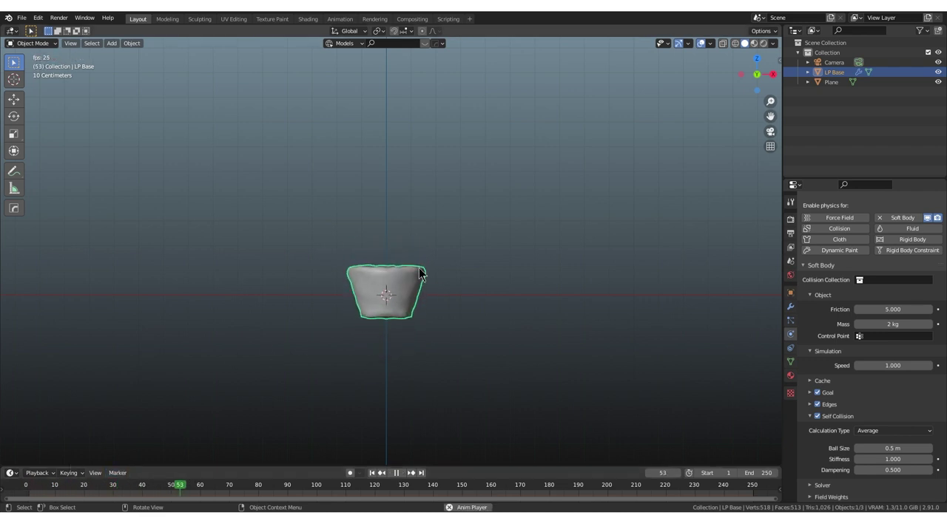
middle_click_drag(419, 274, 387, 294)
scroll(384, 295, "up", 4)
scroll(392, 298, "up", 1)
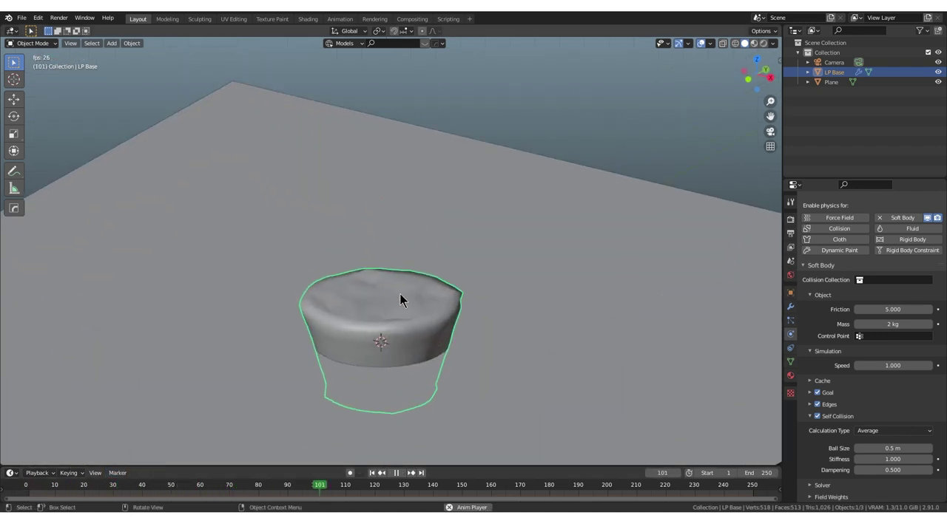
scroll(414, 310, "down", 4)
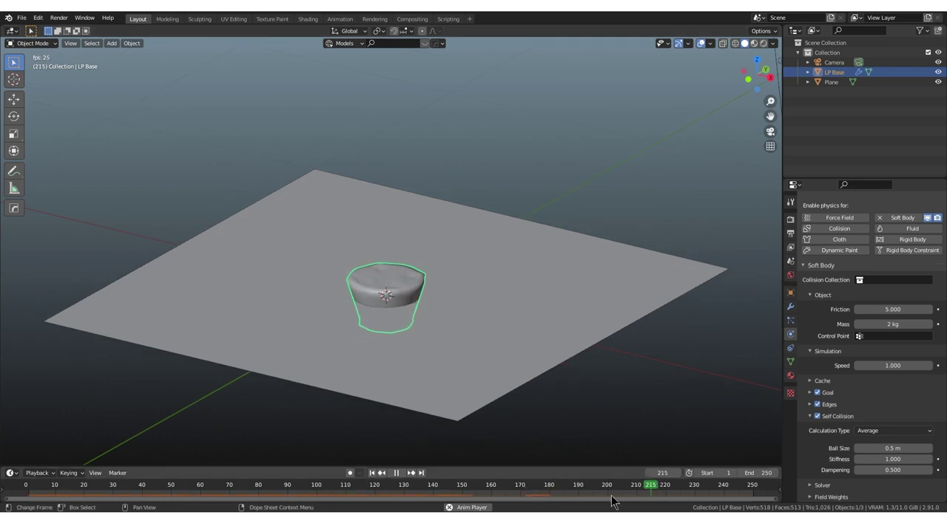
key("space")
left_click_drag(162, 493, 753, 494)
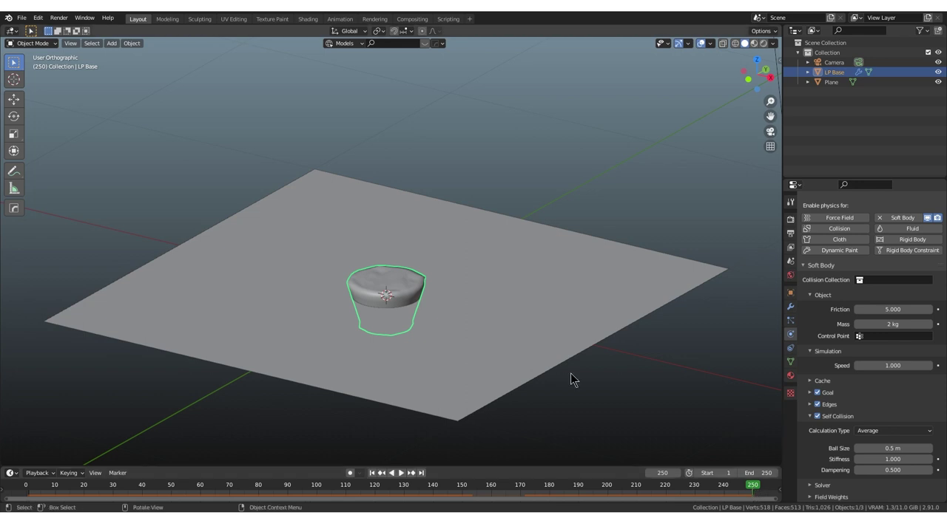
middle_click_drag(570, 380, 317, 360)
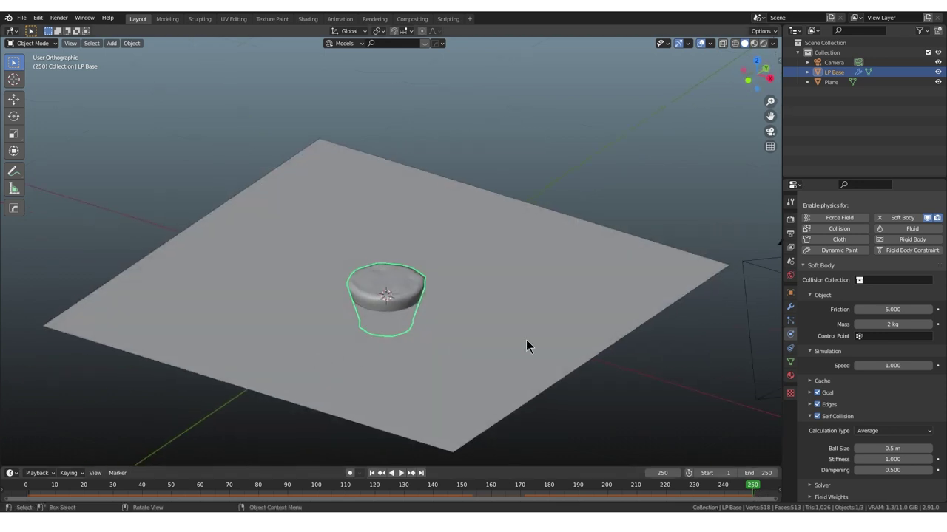
Hide the floor plane with H and bring up the cup's Softbody modifier options
left_click(526, 345)
key("h")
left_click(397, 306)
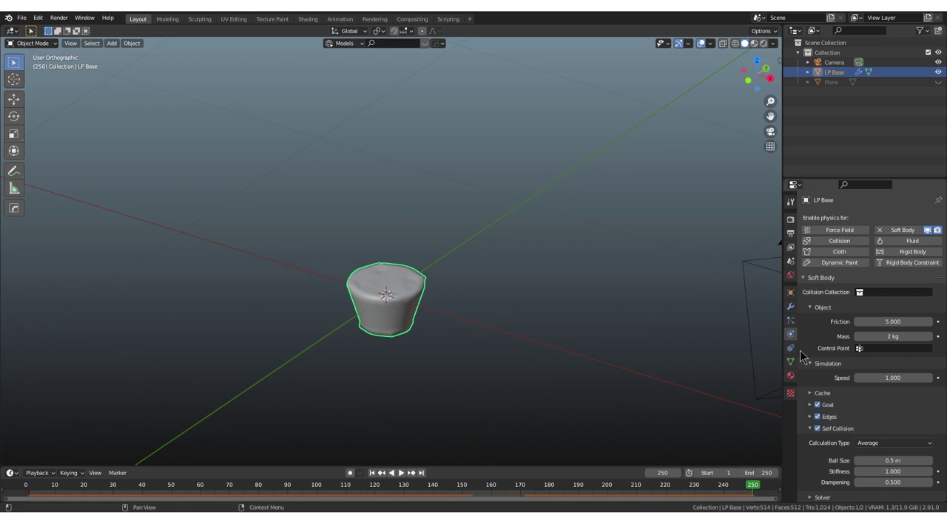
left_click(790, 307)
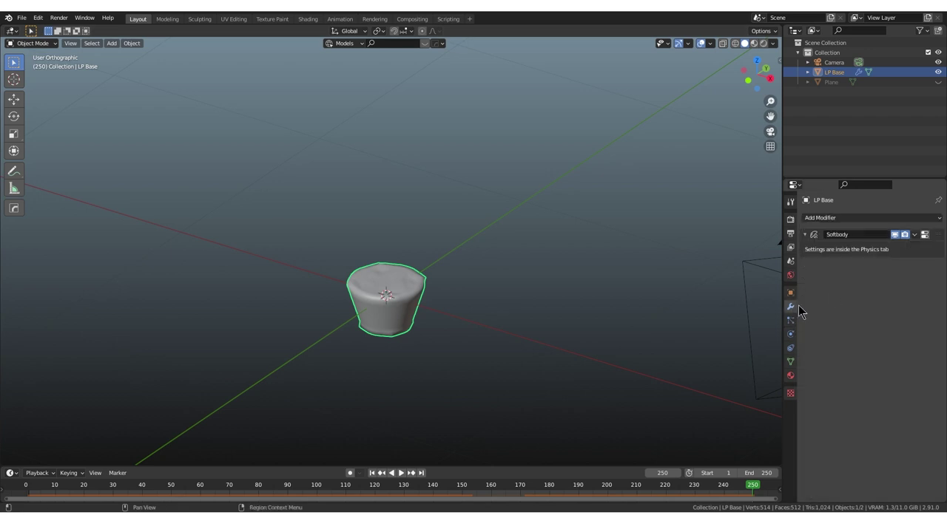
left_click(914, 235)
Apply the Softbody modifier and inspect the cup's underside, ending in front view
left_click(895, 248)
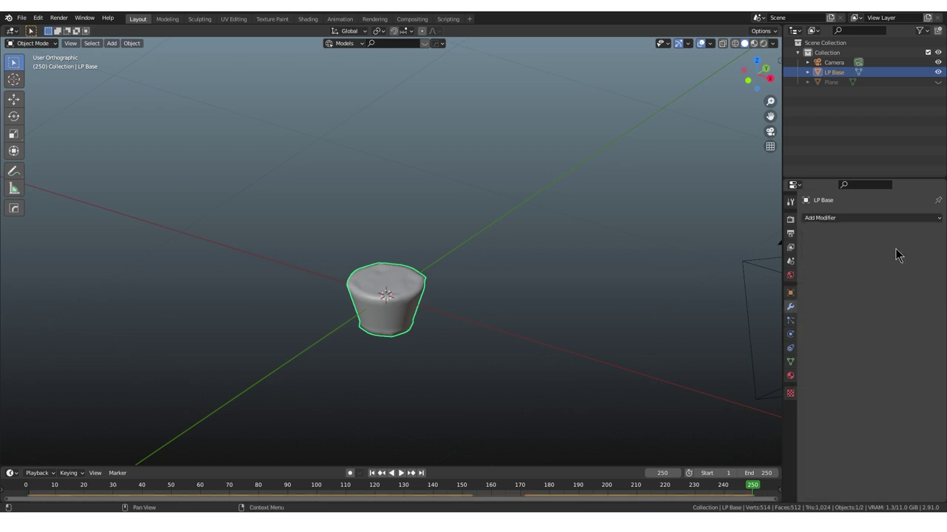
key("Tab")
mouse_move(399, 312)
middle_mouse_down()
mouse_move(372, 271)
mouse_move(480, 207)
mouse_move(480, 251)
mouse_move(457, 311)
middle_mouse_up()
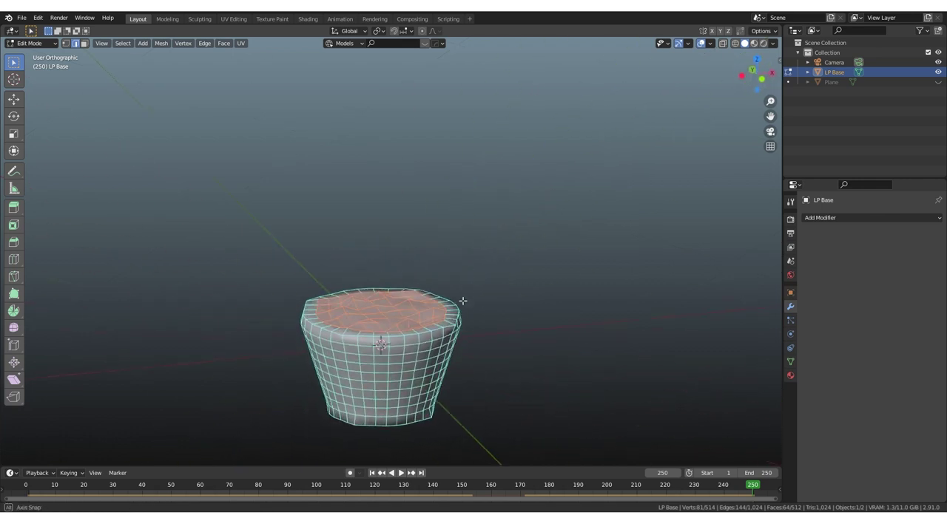
key("Tab")
key("KP_1")
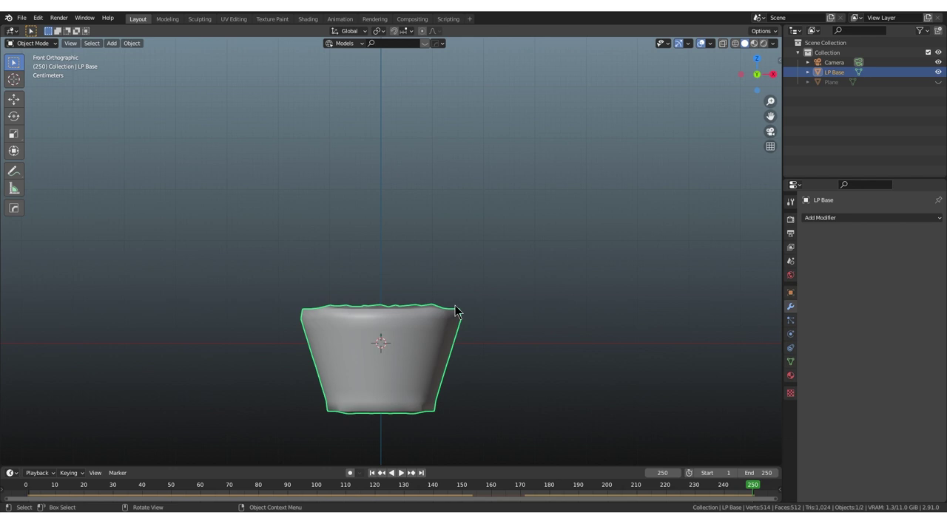
Lift the whole cup mesh along Z in Edit Mode so its base sits on the floor
key("Tab")
key("a")
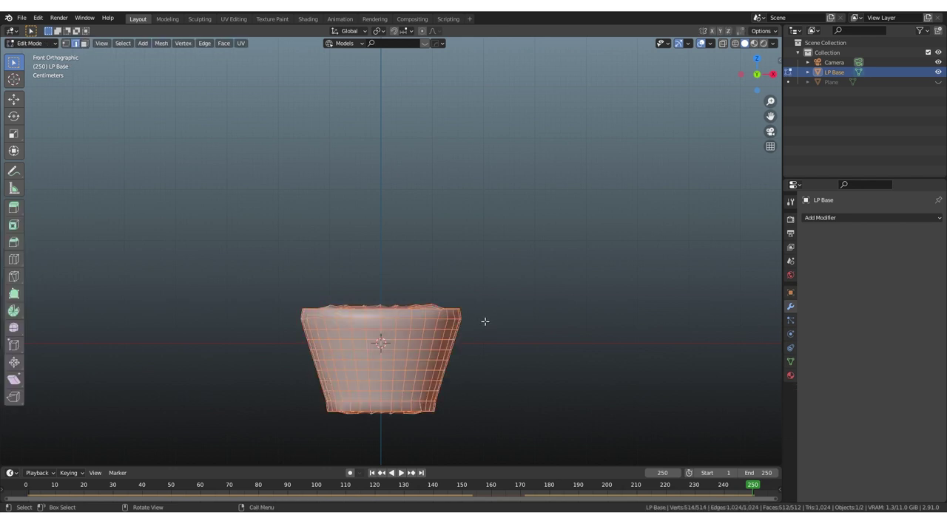
key("g")
key("z")
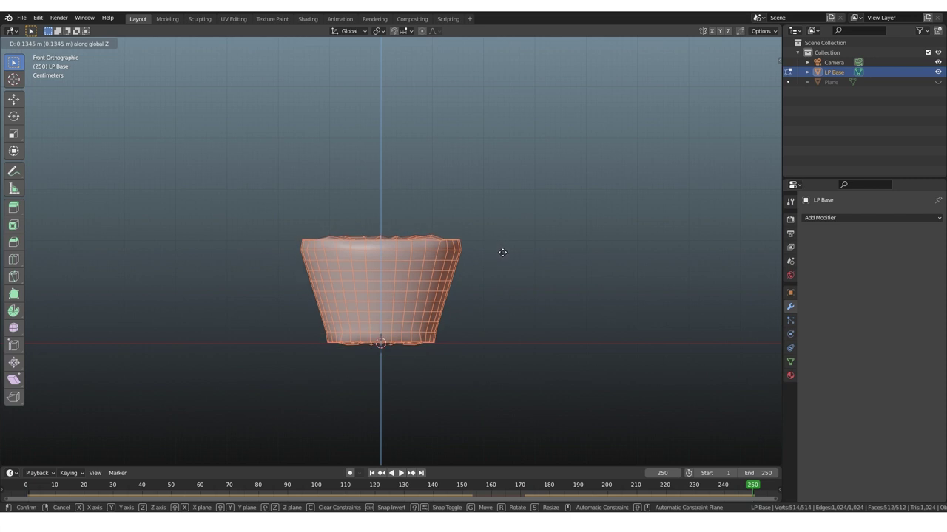
left_click(502, 252)
key("Tab")
Unhide the floor plane with Alt+H and view the cup resting on it
key("alt+h")
left_click(498, 251)
left_click(377, 263)
mouse_move(380, 261)
middle_mouse_down()
mouse_move(349, 282)
mouse_move(363, 274)
middle_mouse_up()
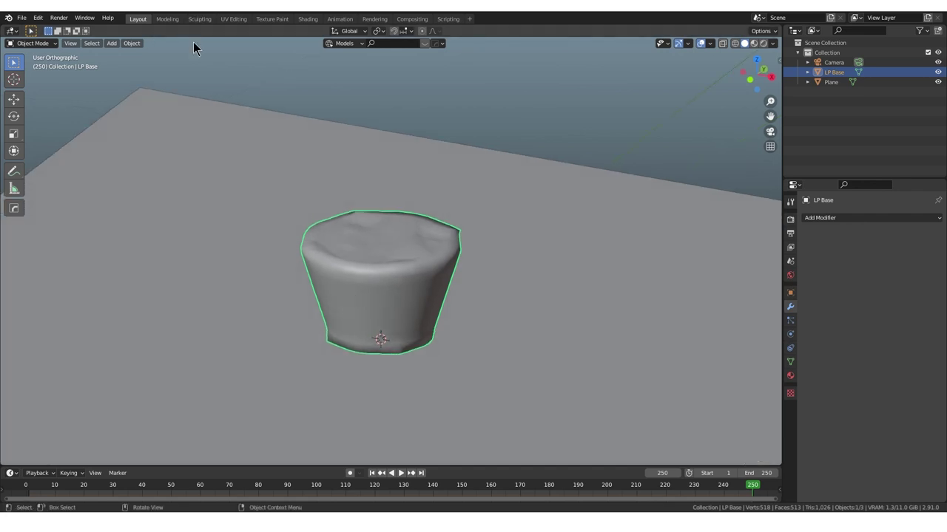
Enter Sculpt Mode with the Grab brush set to a 100 px radius
left_click(44, 43)
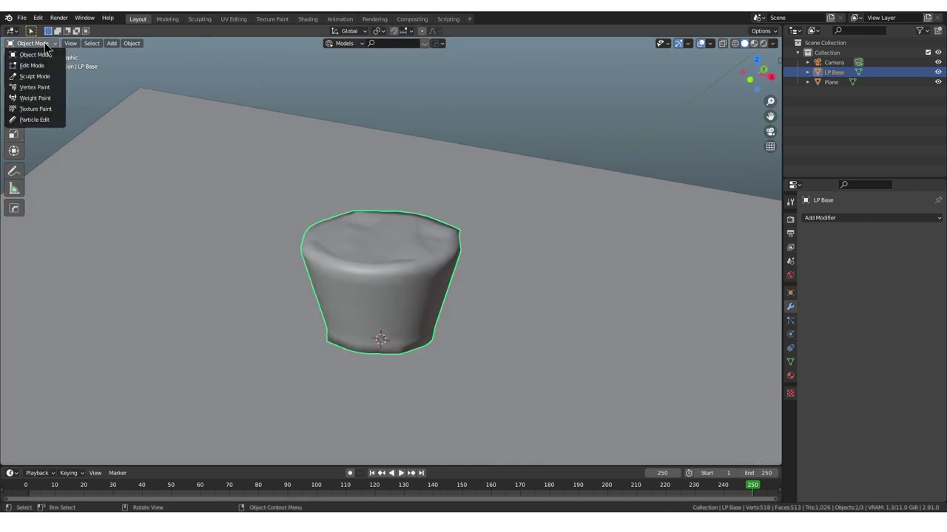
left_click(30, 74)
left_click(14, 321)
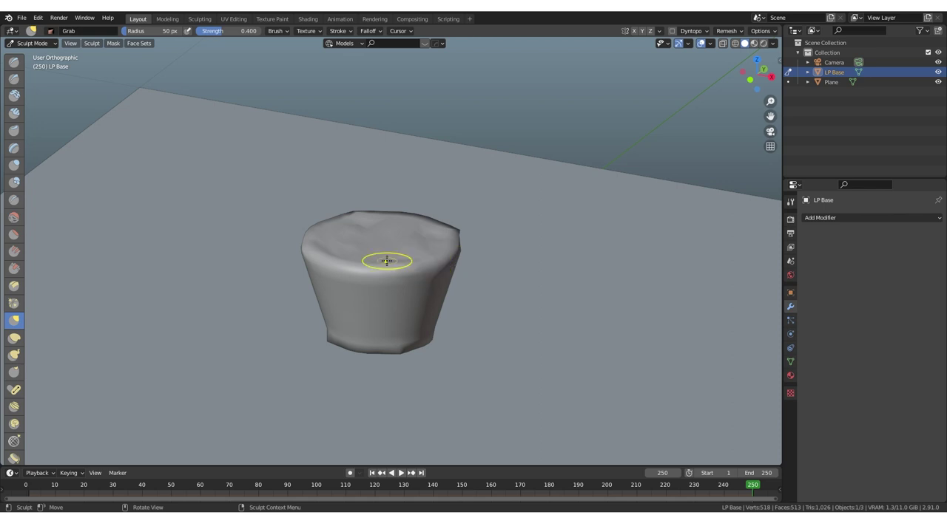
key("f")
left_click(433, 264)
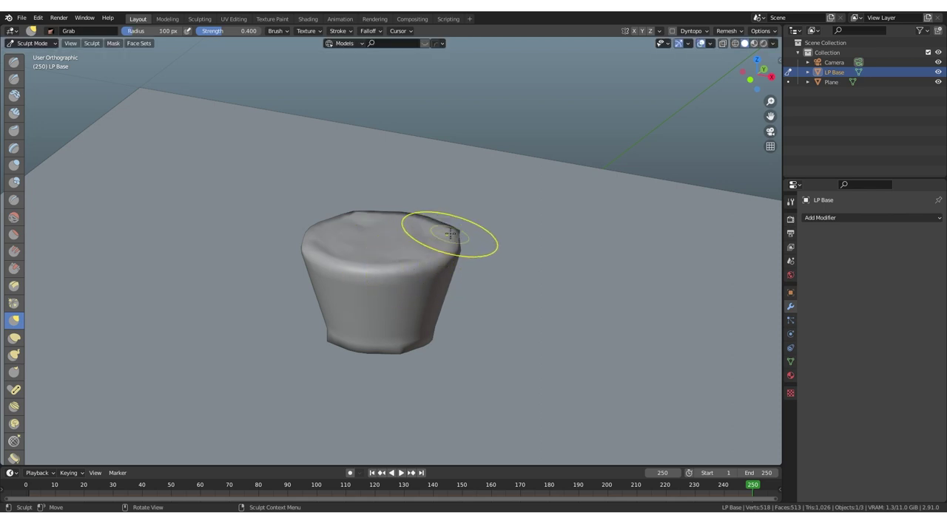
Pull the muffin top and left side into uneven lumps from several angles
mouse_move(456, 246)
left_mouse_down()
mouse_move(431, 275)
mouse_move(391, 289)
mouse_move(388, 278)
mouse_move(395, 291)
mouse_move(395, 279)
left_mouse_up()
mouse_move(454, 243)
left_mouse_down()
mouse_move(454, 224)
mouse_move(420, 251)
mouse_move(429, 213)
mouse_move(285, 249)
mouse_move(320, 281)
left_mouse_up()
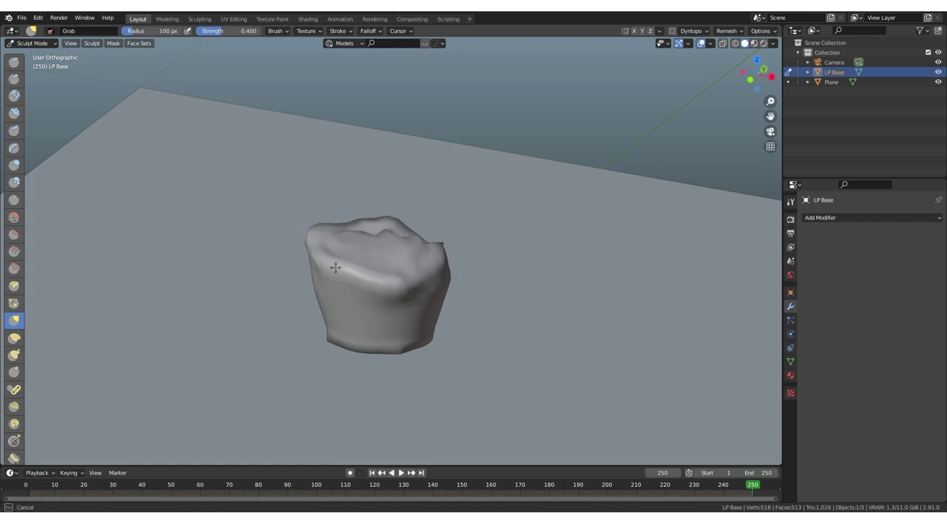
middle_click_drag(226, 291, 363, 313)
left_click_drag(258, 248, 267, 256)
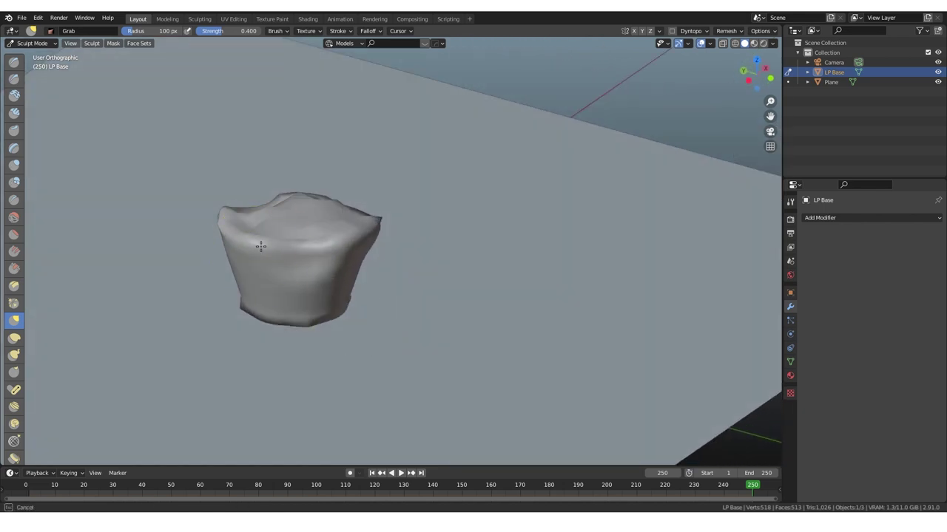
middle_click_drag(267, 256, 456, 325)
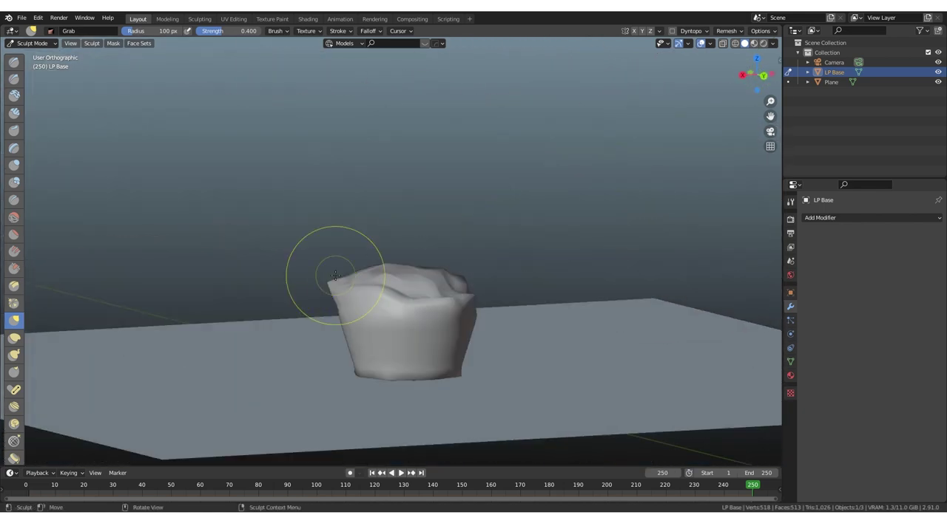
left_click_drag(348, 310, 321, 328)
left_click_drag(296, 291, 281, 278)
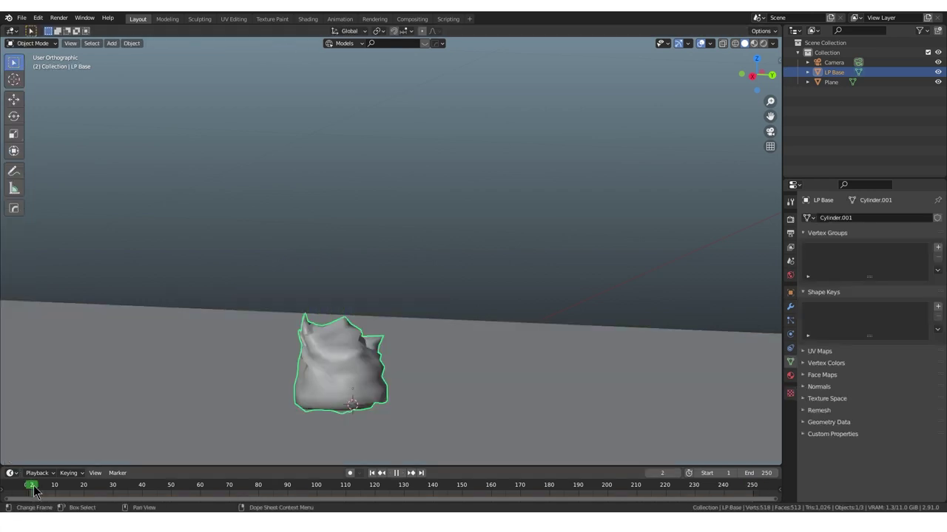
Stop playback, select the ground plane, and orbit to look down on the muffin
key("space")
left_click(220, 324)
mouse_move(220, 321)
middle_mouse_down()
mouse_move(245, 306)
mouse_move(280, 341)
middle_mouse_up()
mouse_move(338, 334)
middle_mouse_down()
mouse_move(362, 353)
mouse_move(360, 364)
mouse_move(322, 362)
mouse_move(407, 384)
mouse_move(383, 366)
middle_mouse_up()
middle_click_drag(383, 366, 399, 349)
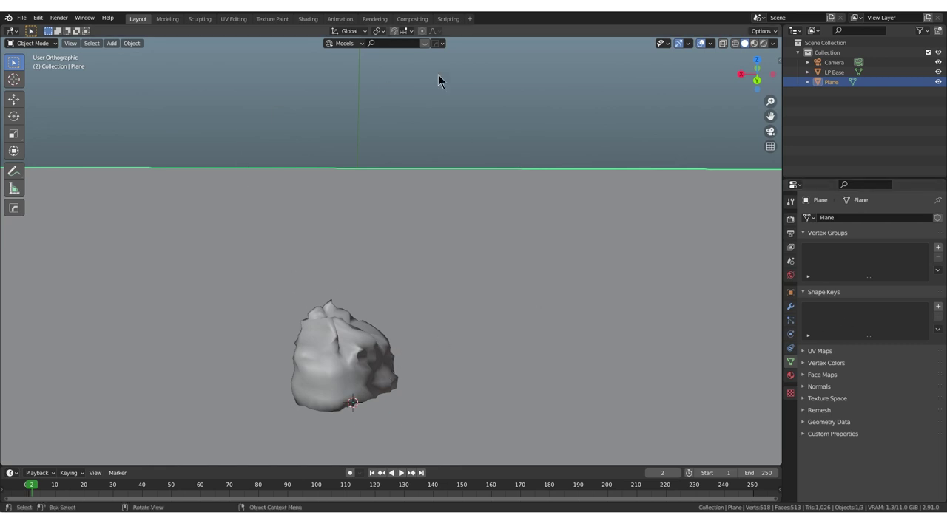
In the Shading workspace, create a new material for the ground plane
left_click(311, 20)
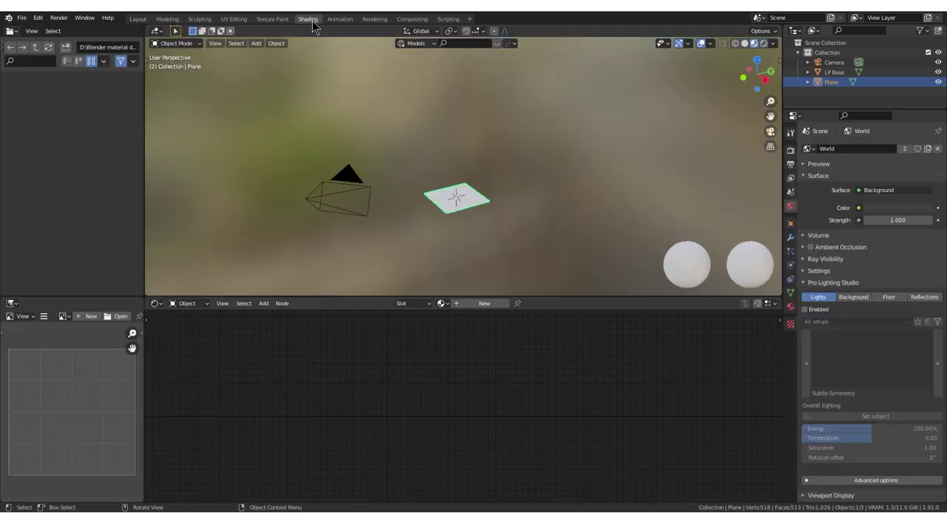
left_click(478, 306)
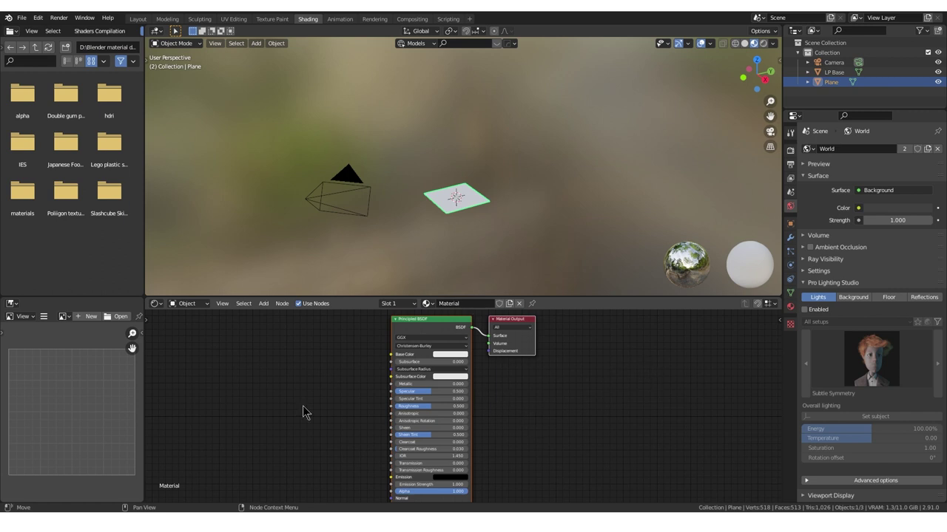
key("KP_Decimal")
Create Material.001 for LP Base and maximize its node tree in the shader editor
left_click(460, 162)
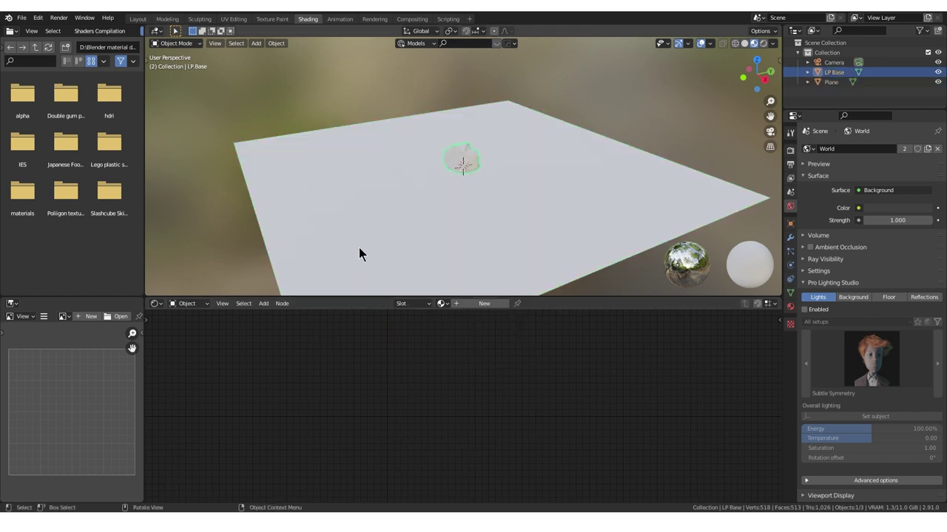
left_click(478, 304)
mouse_move(487, 200)
middle_mouse_down()
mouse_move(420, 179)
mouse_move(401, 183)
middle_mouse_up()
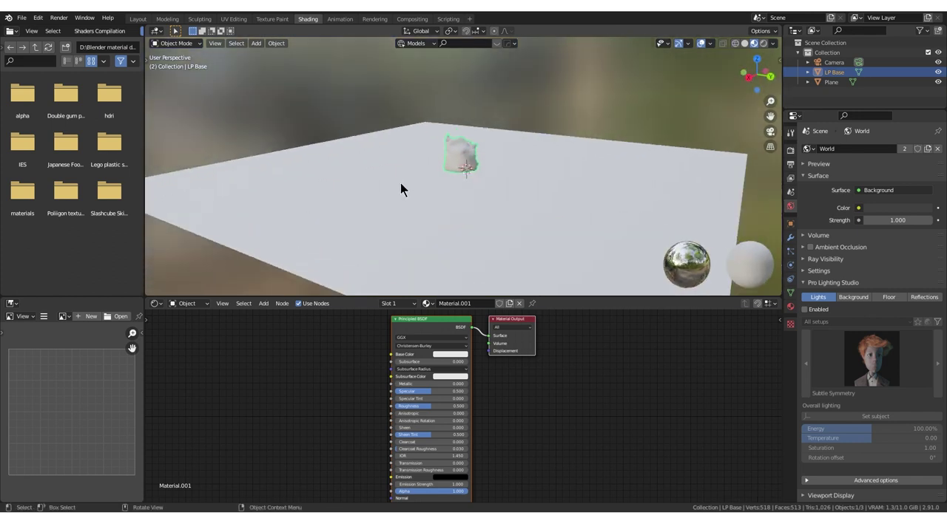
scroll(454, 164, "up", 2)
mouse_move(454, 165)
middle_mouse_down("shift")
mouse_move(437, 254)
mouse_move(463, 190)
middle_mouse_up("shift")
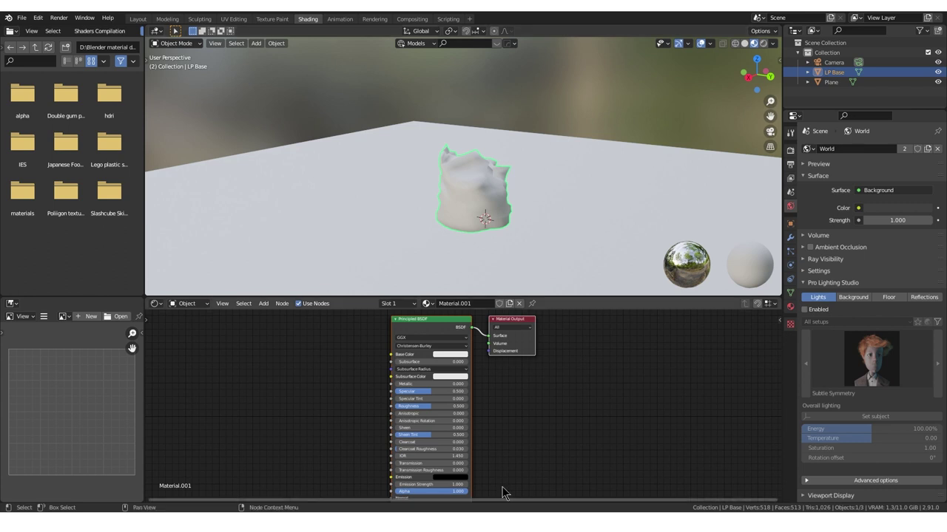
middle_click_drag(312, 395, 314, 392)
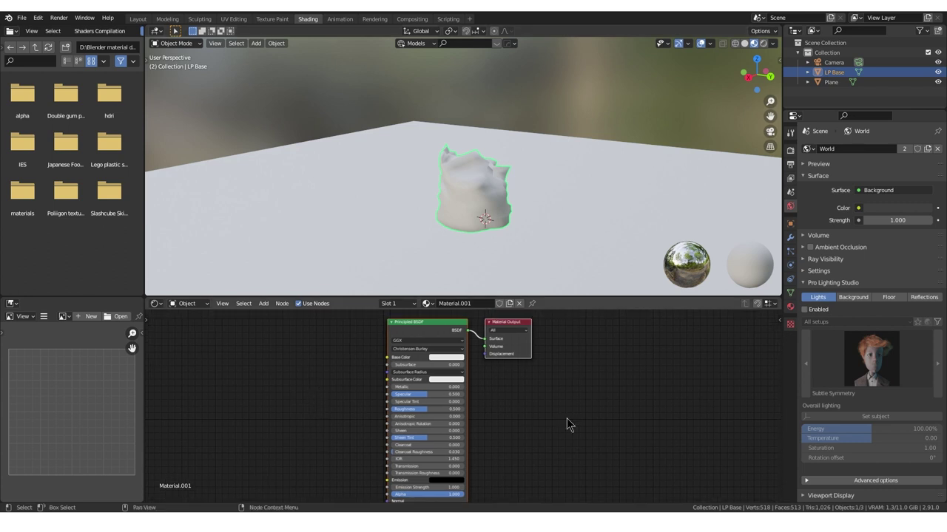
middle_click_drag(161, 371, 330, 387)
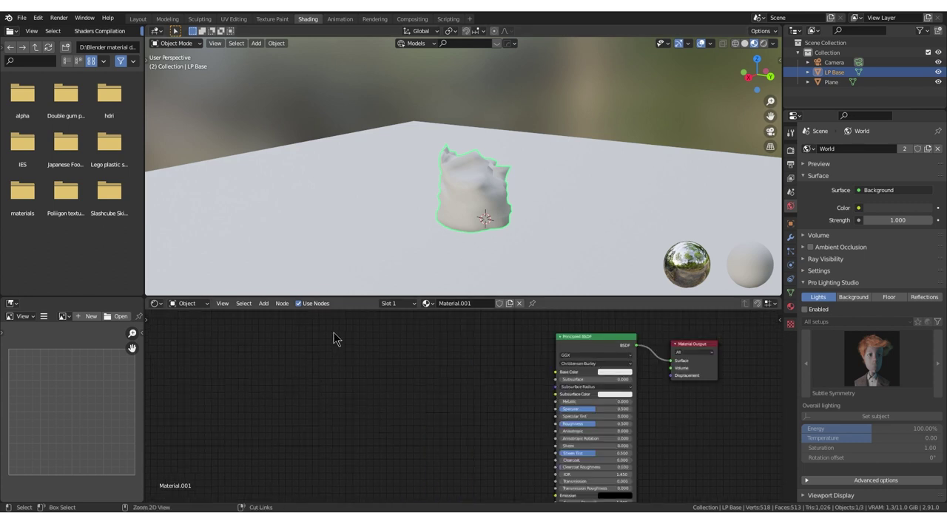
key("ctrl+space")
scroll(399, 245, "down", 3)
Add Attribute, Noise Texture and MixRGB nodes to the muffin material
scroll(396, 260, "down", 1)
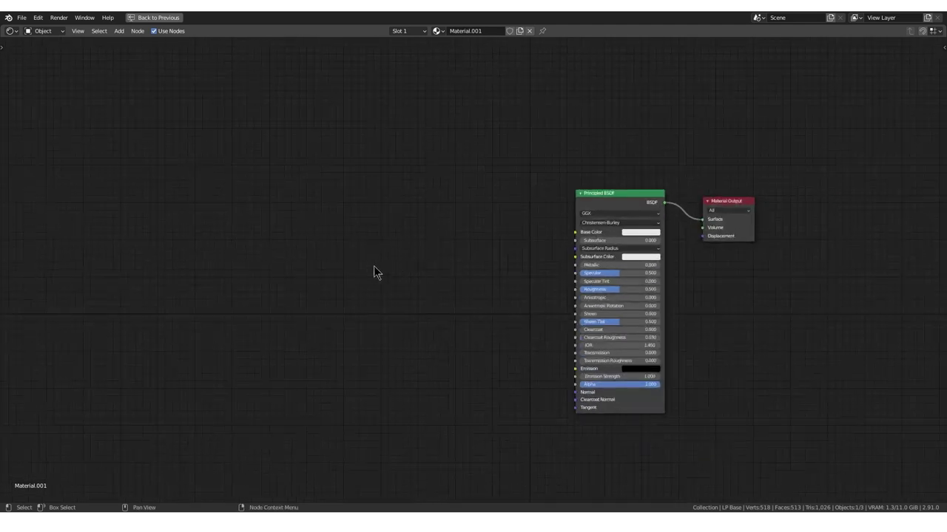
key("shift+a")
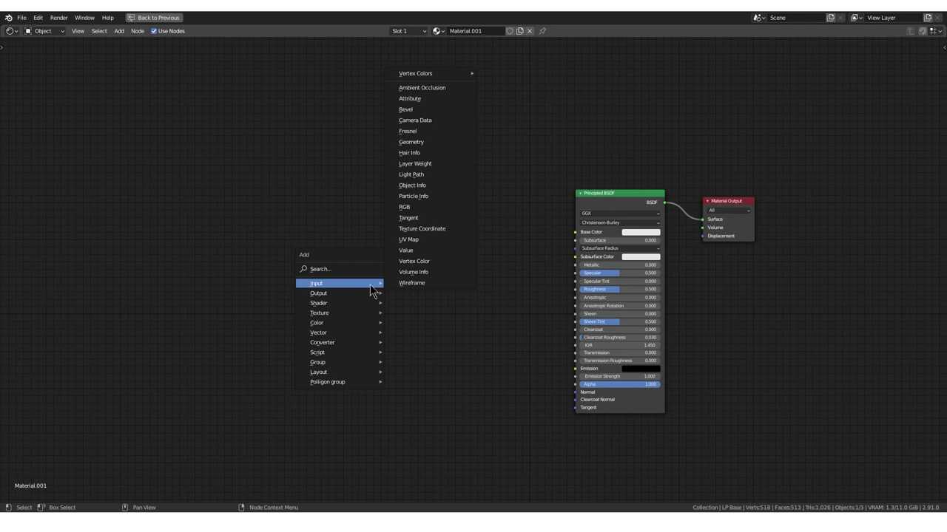
left_click(445, 98)
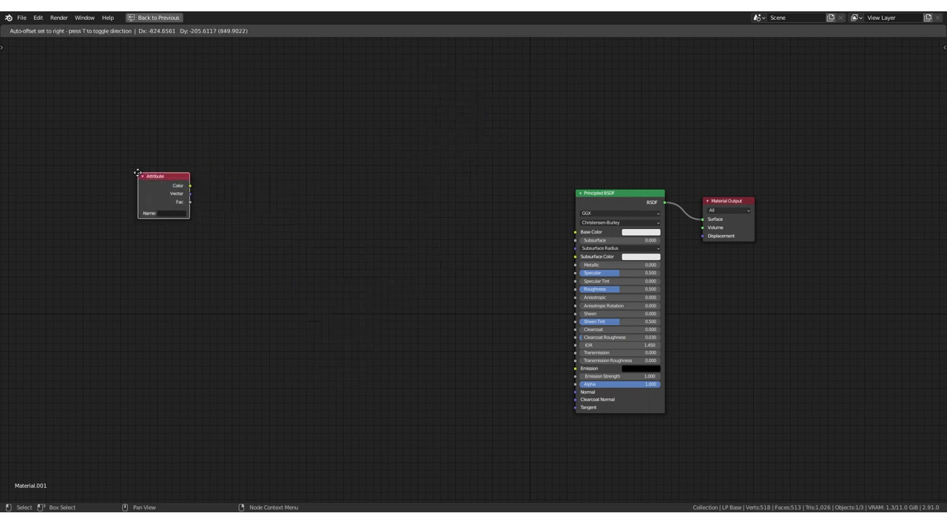
left_click(116, 158)
key("shift+a")
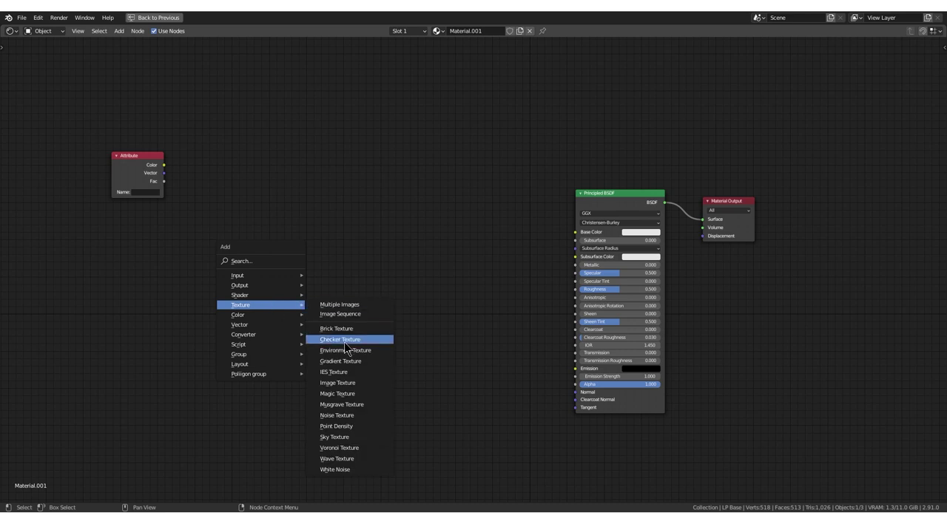
left_click(361, 415)
left_click(212, 120)
key("shift+a")
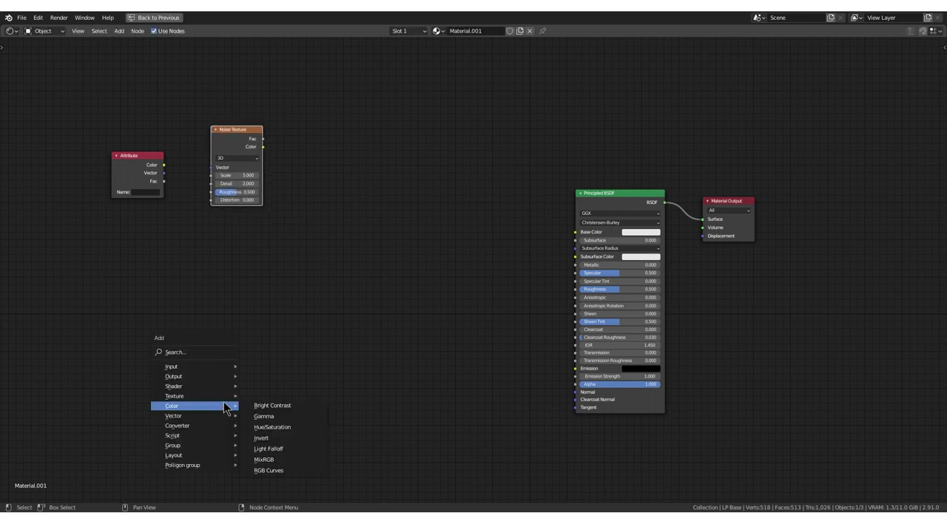
left_click(283, 463)
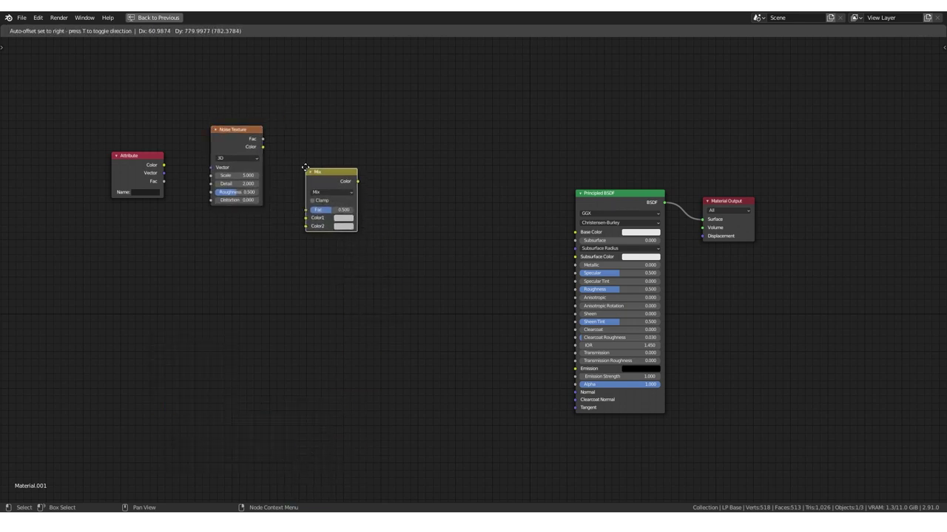
left_click(314, 166)
mouse_move(244, 139)
left_mouse_down()
mouse_move(260, 143)
mouse_move(249, 139)
left_mouse_up()
left_click_drag(325, 176, 325, 184)
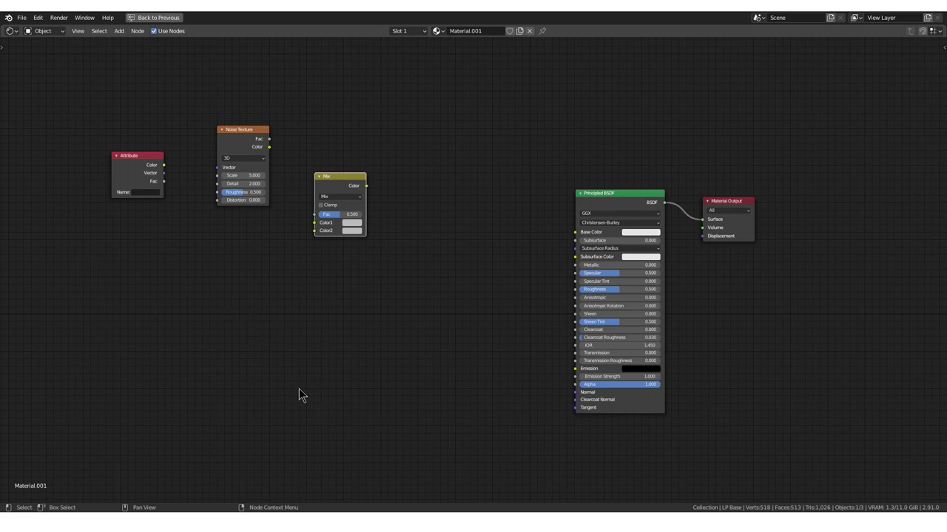
Add an Object Info node below Attribute and move the Mix node under Noise Texture
key("shift+a")
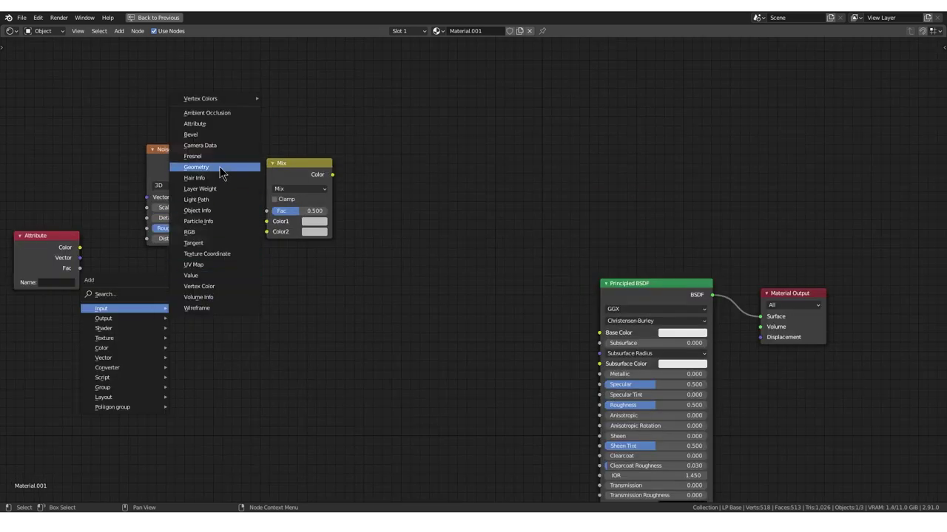
left_click(225, 210)
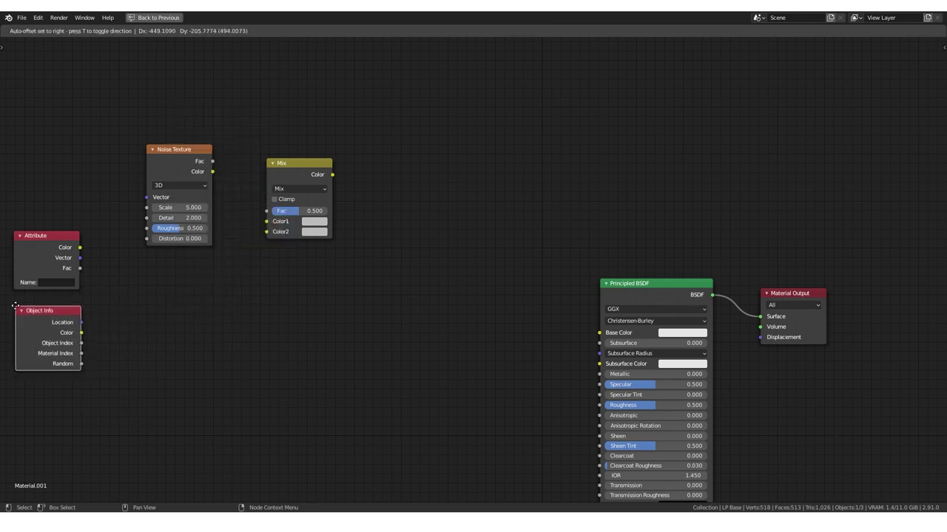
left_click(8, 312)
left_click_drag(299, 174, 267, 286)
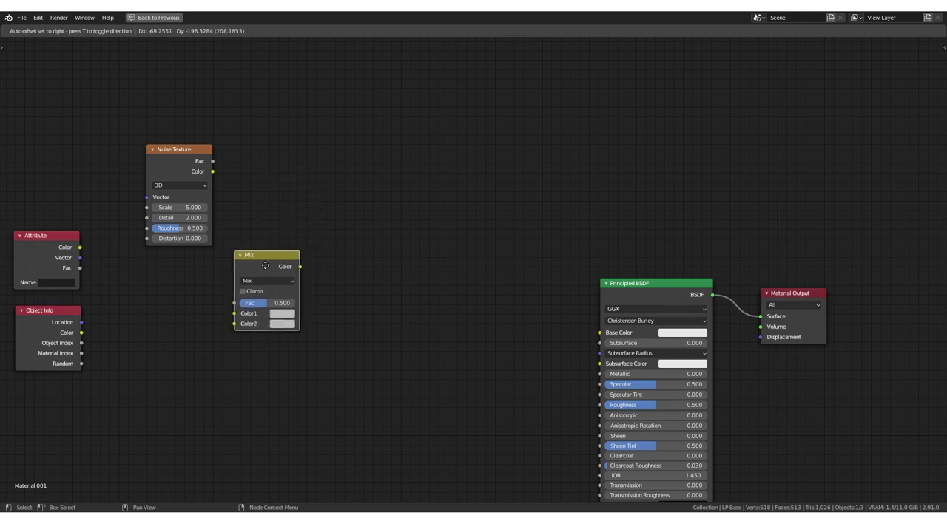
Make the Mix colours bright green and magenta and feed Mix Color into Base Color
left_click(282, 335)
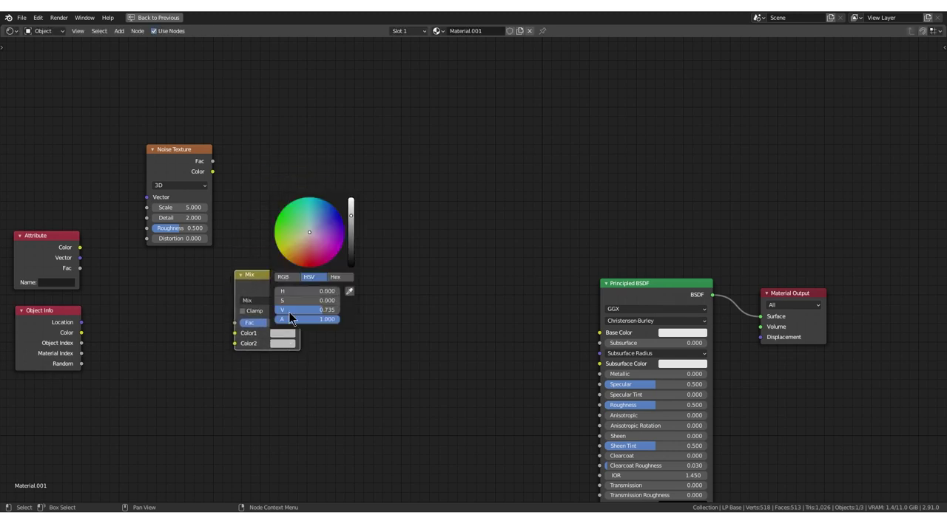
left_click_drag(310, 232, 277, 215)
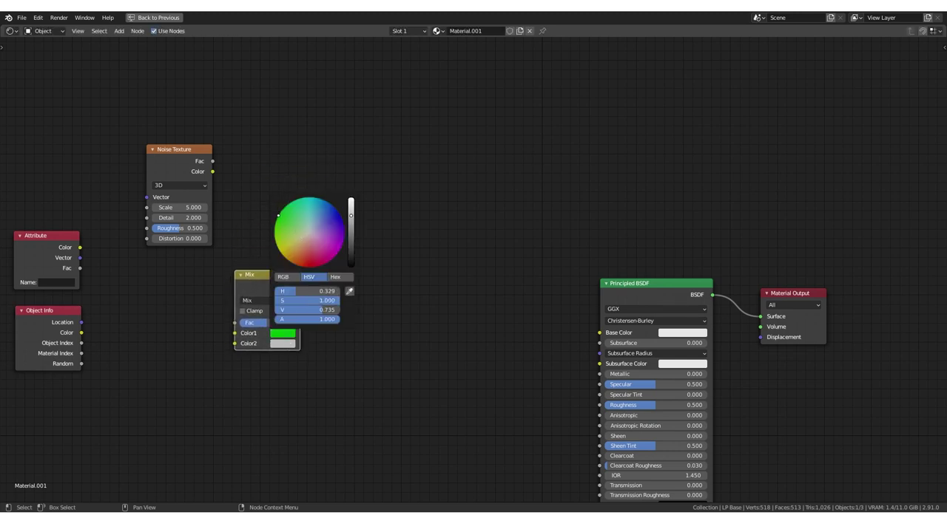
left_click(282, 344)
left_click_drag(324, 264, 336, 264)
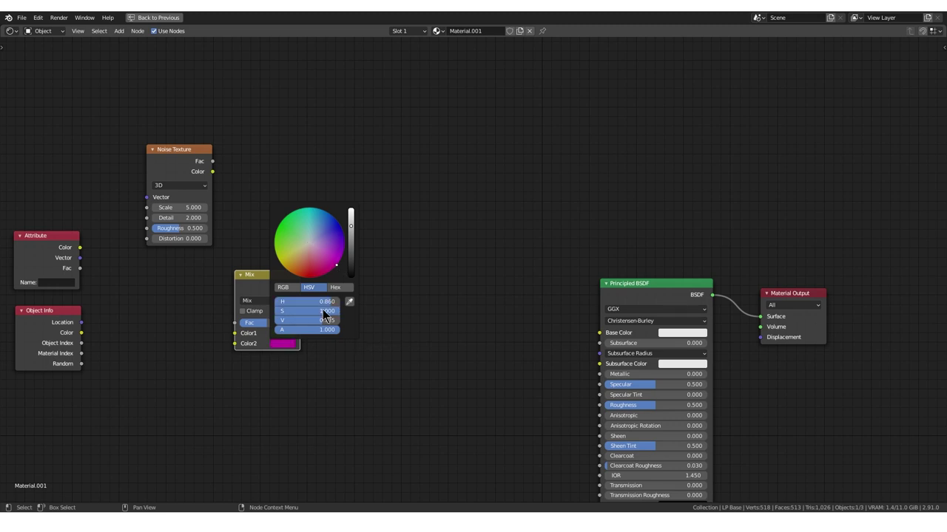
left_click_drag(301, 287, 599, 333)
key("ctrl+space")
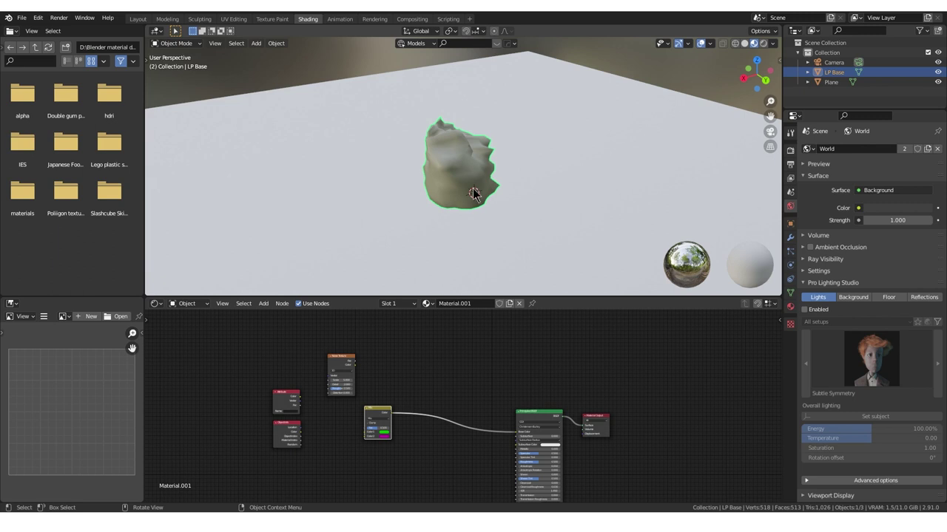
Wire Object Info's Random output into the Mix Fac, then select the rock
scroll(466, 211, "up", 5)
scroll(371, 420, "up", 2)
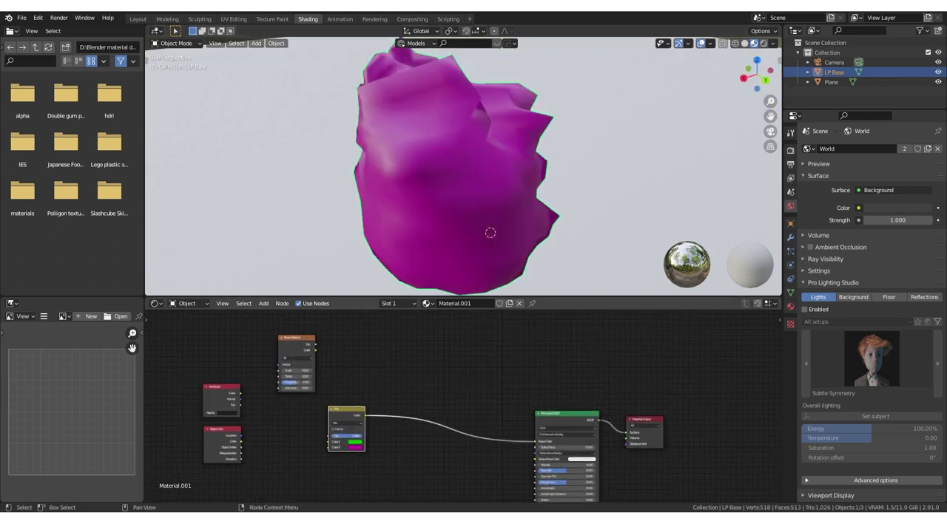
key("ctrl+z")
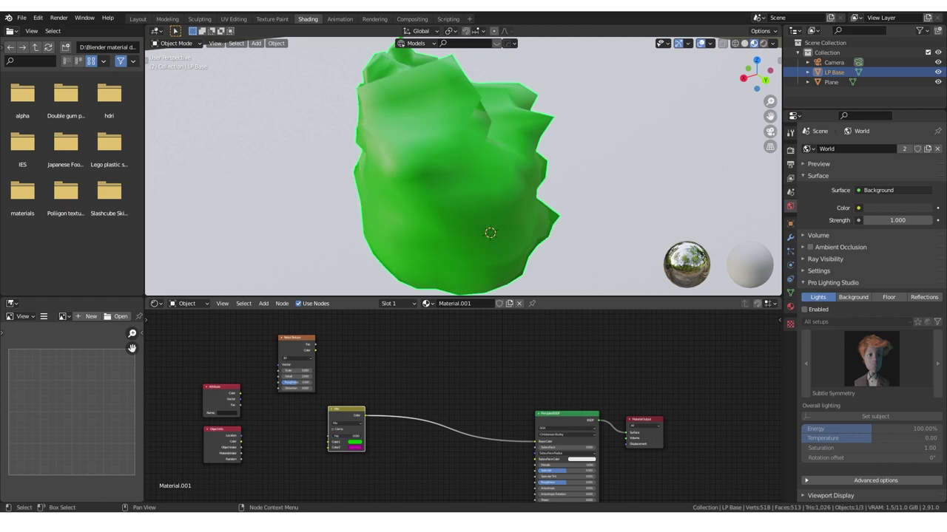
left_click_drag(240, 459, 330, 437)
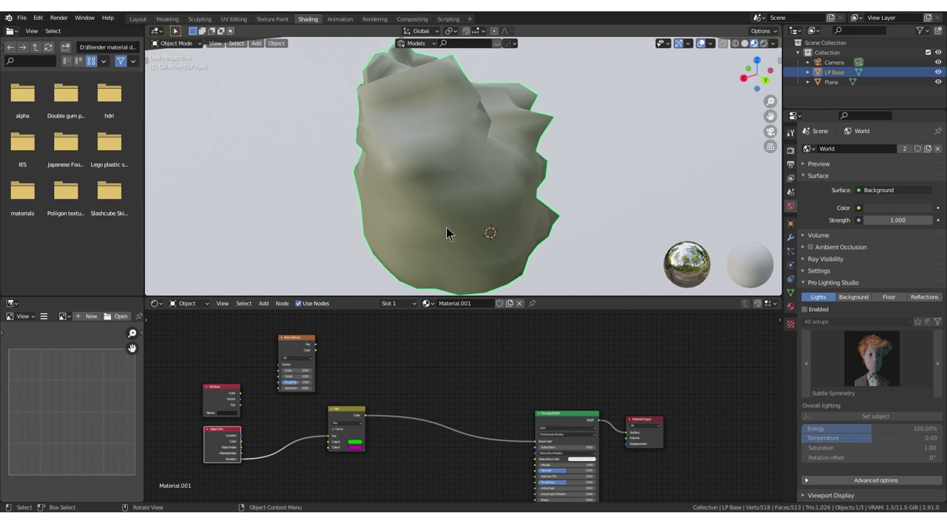
scroll(446, 227, "down", 3)
left_click(447, 179)
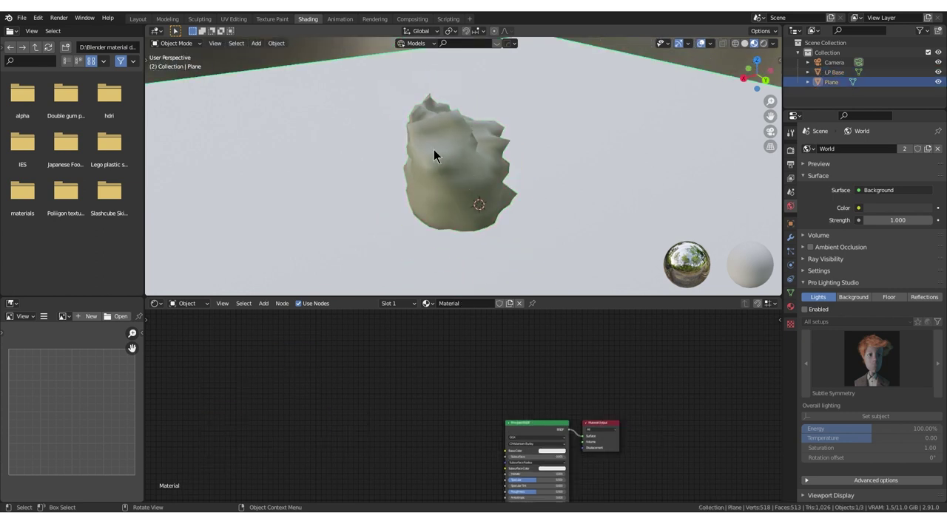
left_click(435, 152)
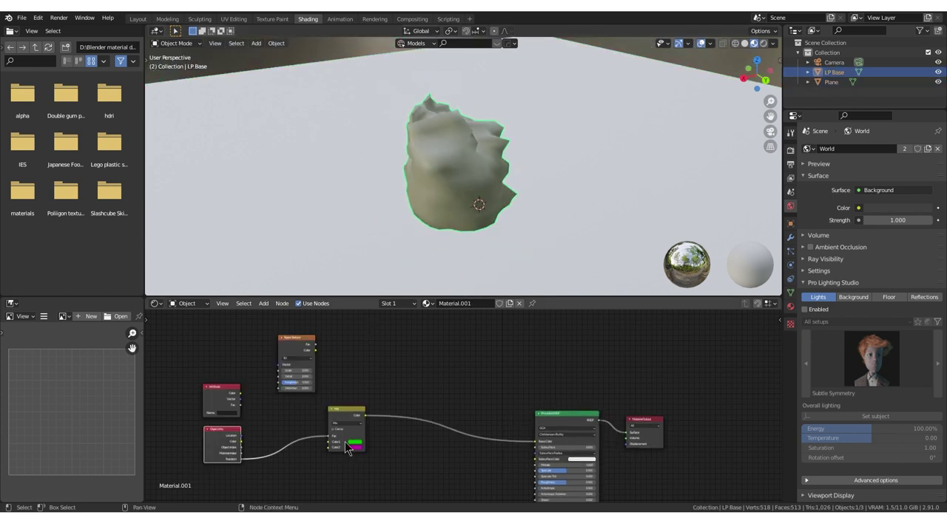
Duplicate the rock four times, placing copies left, right and along the back row
key("shift+d")
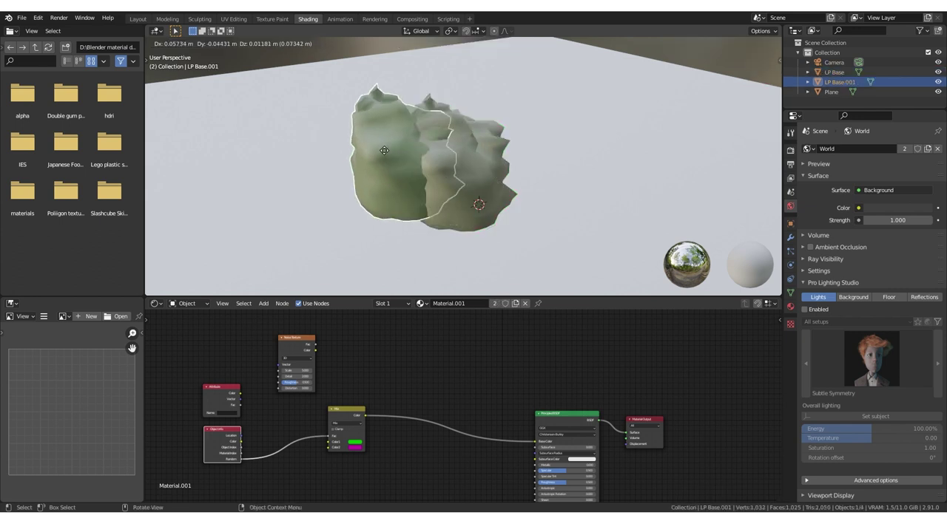
left_click(285, 151)
key("shift+d")
left_click(568, 133)
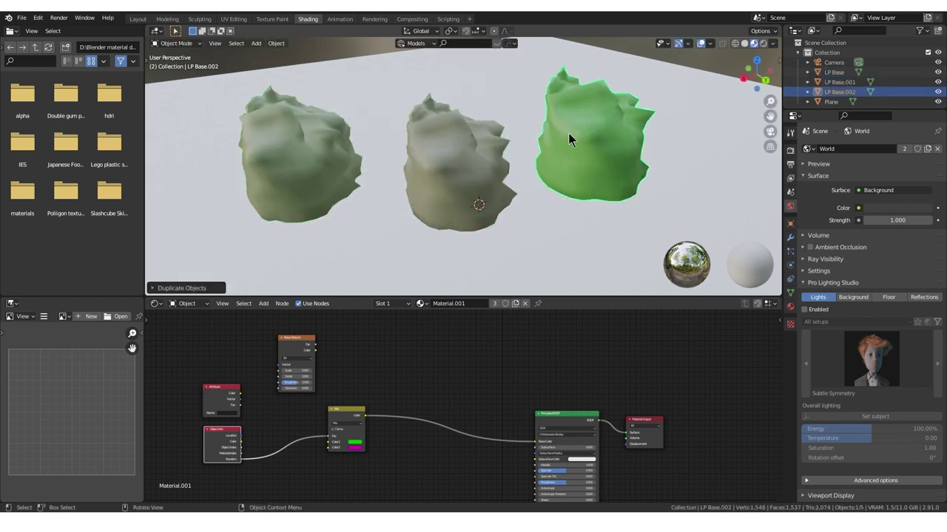
scroll(568, 135, "down", 2)
key("shift+d")
left_click(497, 81)
key("shift+d")
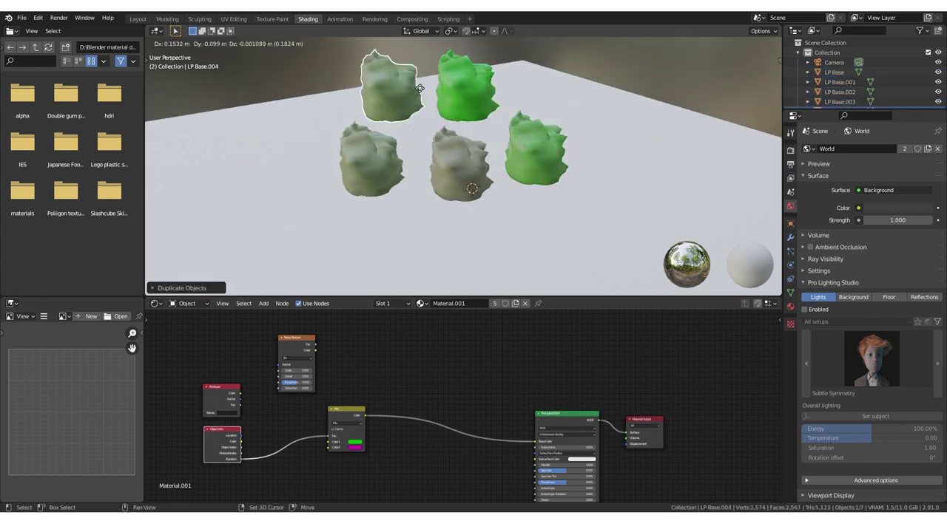
left_click(402, 89)
Place three more rock copies, then shift the node graph and lower the Noise Texture node
key("shift+d")
left_click(566, 84)
key("shift+d")
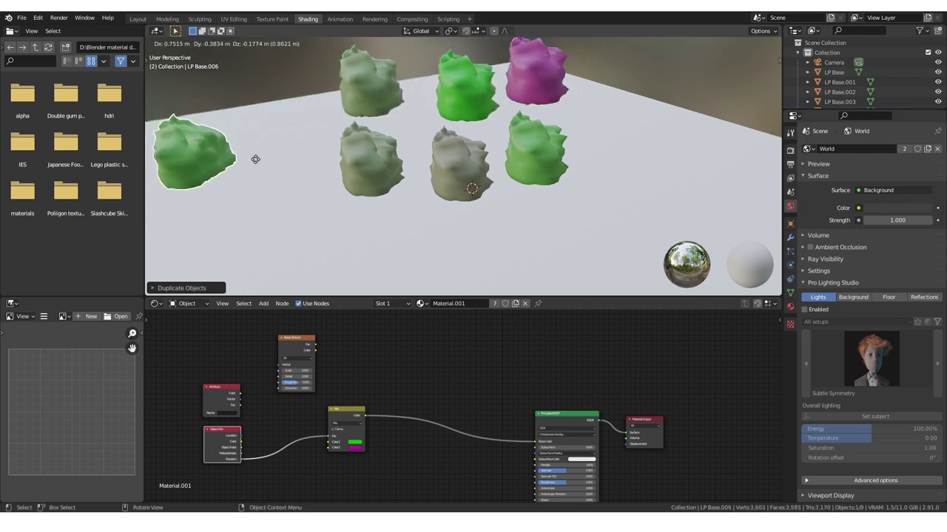
left_click(316, 163)
key("shift+d")
left_click(333, 91)
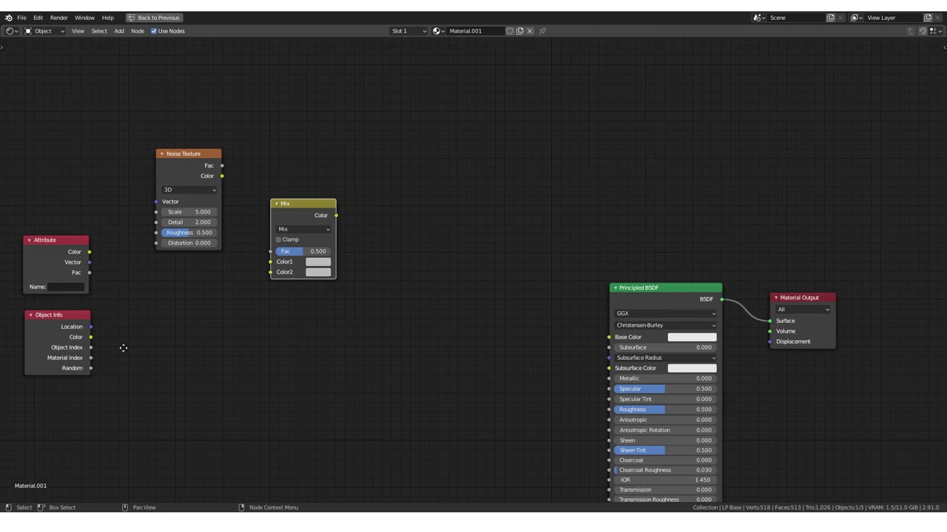
middle_click_drag(123, 349, 189, 350)
left_click_drag(255, 159, 257, 199)
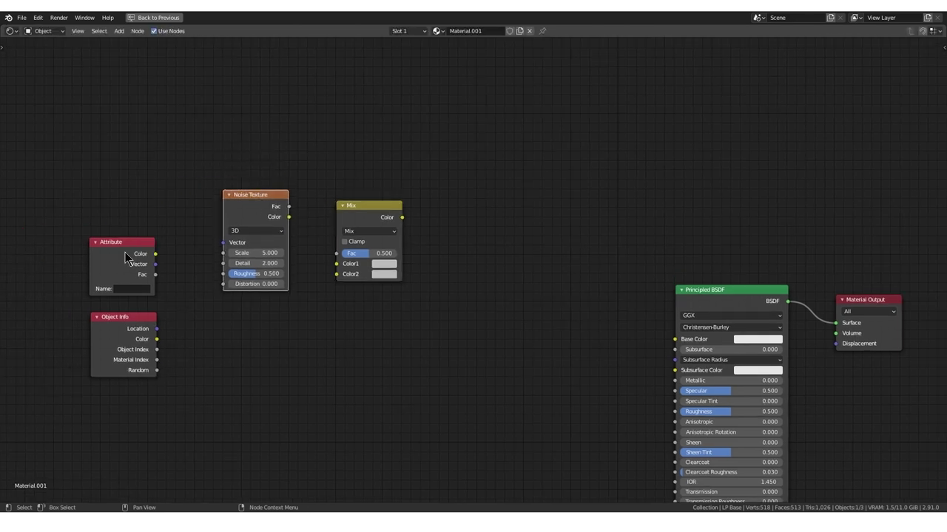
Rearrange the nodes and duplicate the Noise Texture into a stacked column
left_click_drag(125, 257, 121, 199)
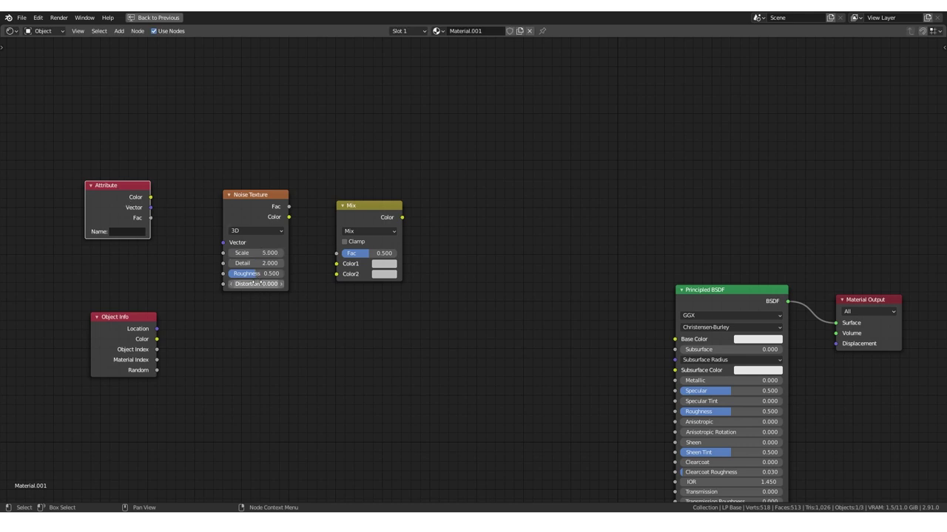
left_click_drag(265, 199, 274, 170)
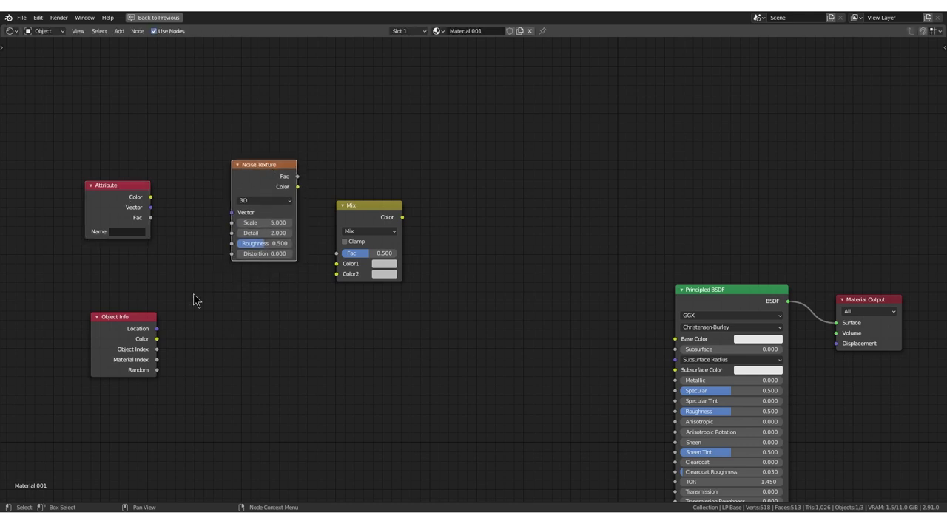
left_click_drag(114, 320, 115, 275)
left_click(267, 178)
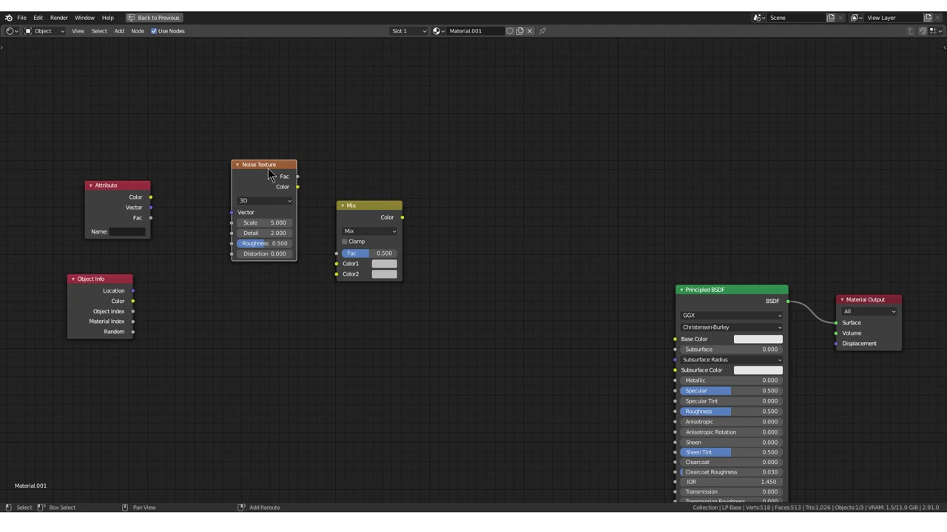
key("shift+d")
scroll(302, 274, "down", 2)
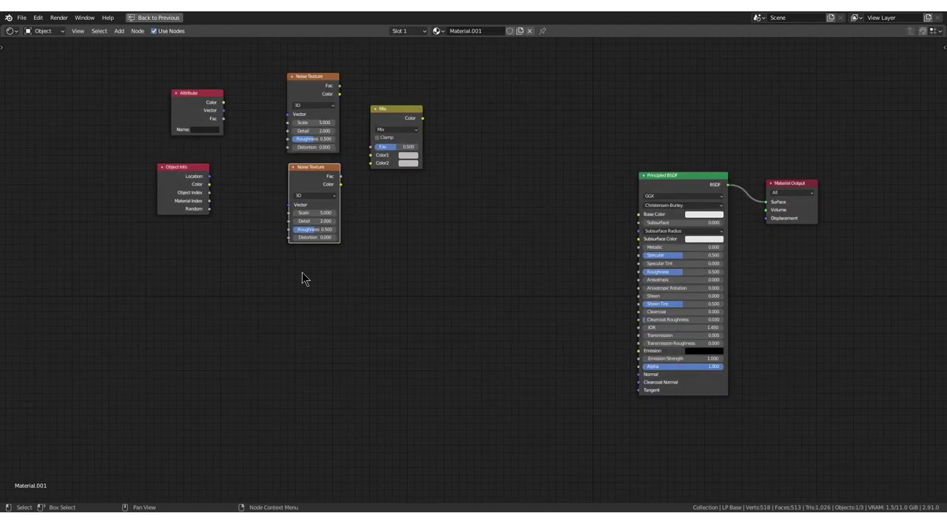
key("shift+d")
left_click(321, 437)
left_click_drag(221, 125, 159, 137)
middle_click_drag(187, 164, 169, 211)
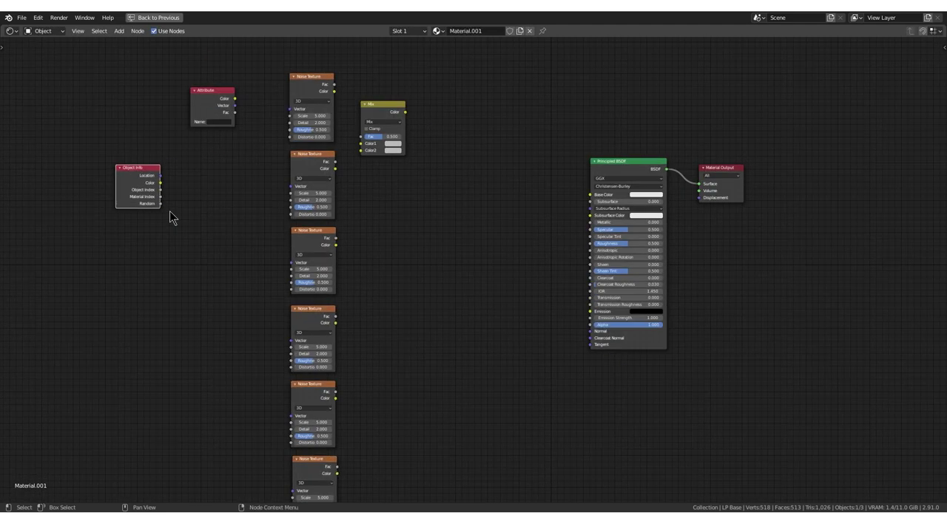
Link Object Info Random into the Vector, Detail, Distortion and other inputs of each Noise Texture
left_click_drag(160, 203, 290, 116)
left_click_drag(162, 205, 290, 123)
left_click_drag(163, 205, 290, 130)
left_click(159, 207)
left_click_drag(161, 205, 295, 140)
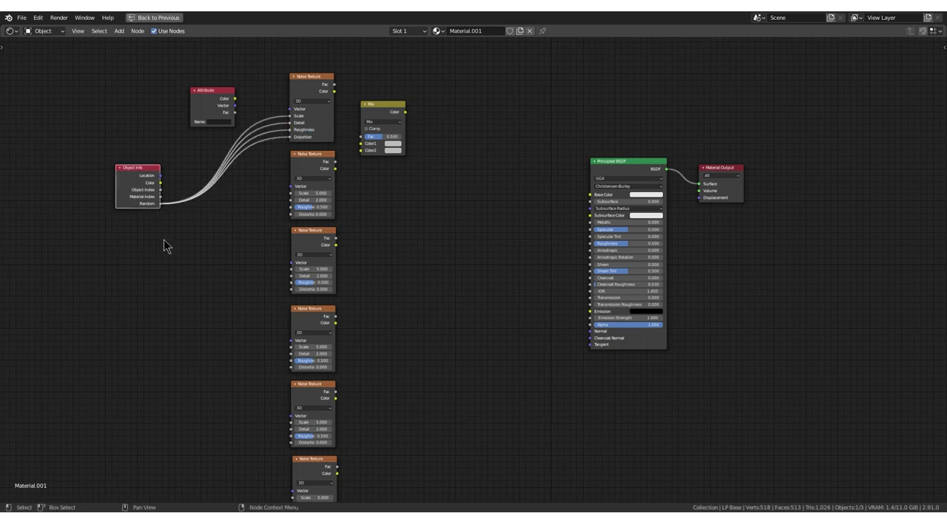
mouse_move(161, 205)
left_mouse_down()
mouse_move(291, 193)
mouse_move(290, 207)
left_mouse_up()
mouse_move(160, 204)
left_mouse_down()
mouse_move(290, 213)
mouse_move(290, 282)
left_mouse_up()
mouse_move(161, 204)
left_mouse_down()
mouse_move(293, 355)
mouse_move(292, 341)
left_mouse_up()
scroll(294, 355, "down", 2)
scroll(294, 355, "down", 1)
left_click_drag(176, 151, 321, 442)
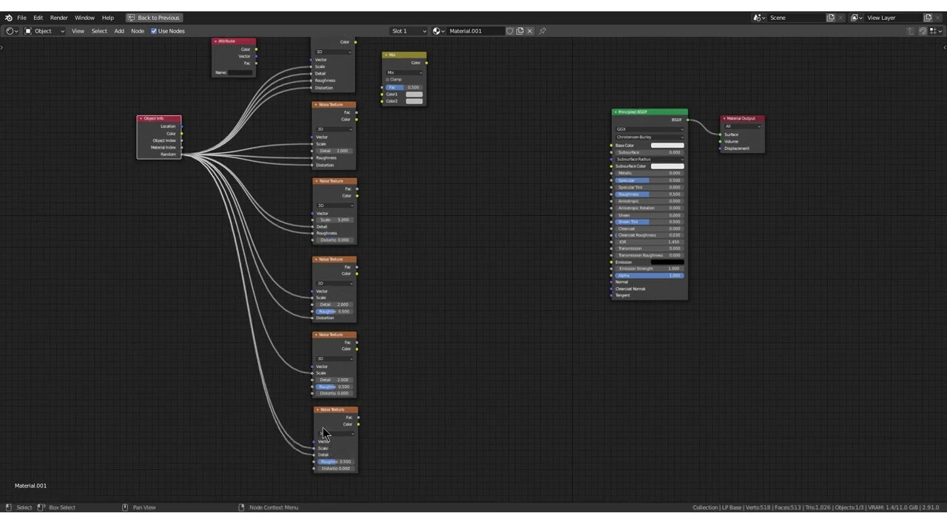
left_click_drag(224, 153, 222, 229)
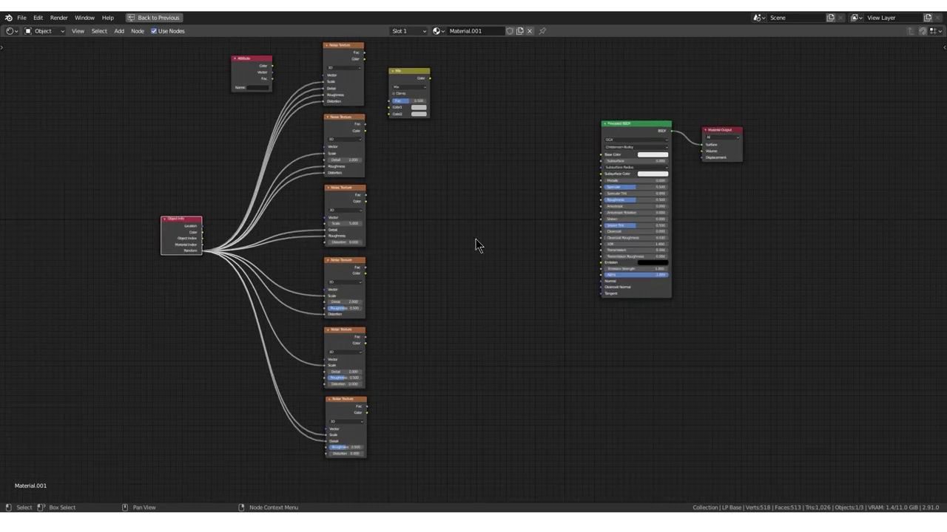
scroll(475, 239, "up", 1)
Duplicate the Attribute node beside the Noise Textures and nudge the Mix node right
mouse_move(222, 105)
left_mouse_down()
mouse_move(198, 112)
mouse_move(207, 93)
mouse_move(194, 100)
mouse_move(215, 104)
left_mouse_up()
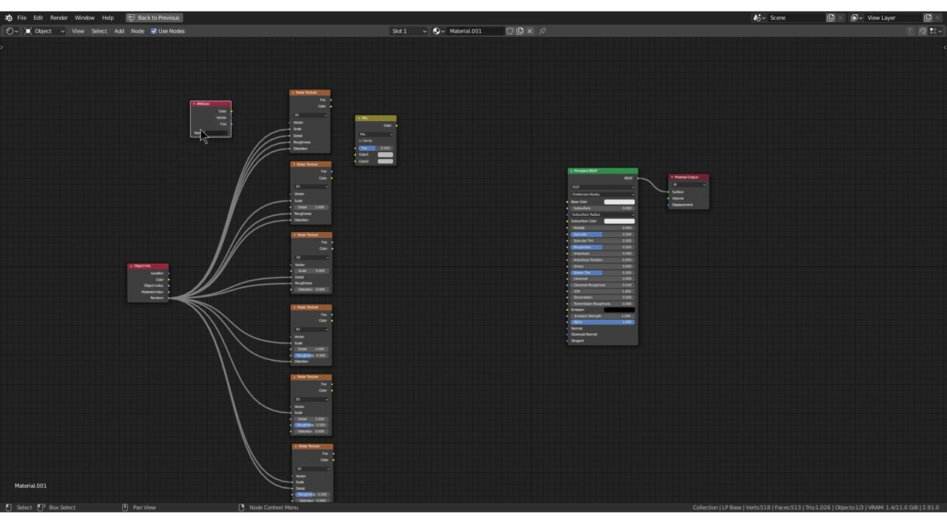
key("shift+d")
left_click(196, 181)
key("shift+d")
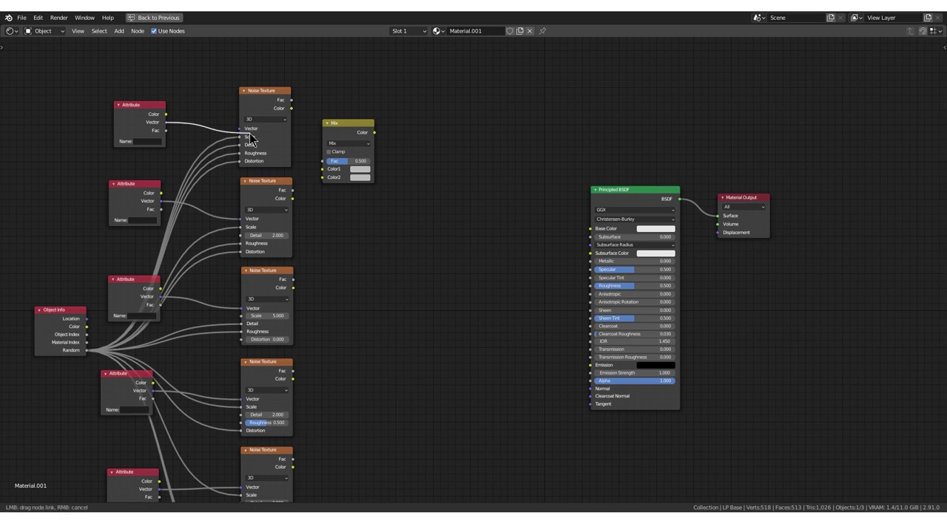
left_click_drag(363, 132, 381, 134)
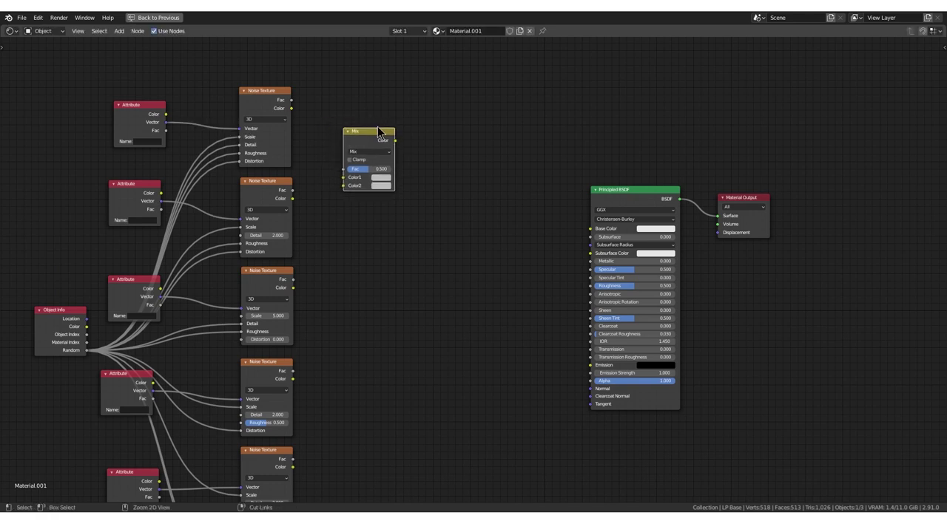
mouse_move(486, 159)
middle_mouse_down()
mouse_move(466, 142)
mouse_move(474, 159)
middle_mouse_up()
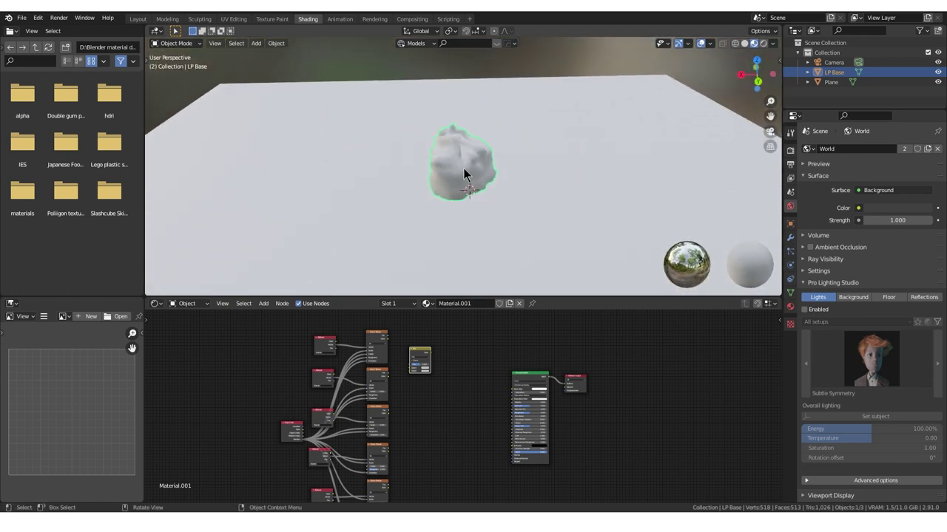
Link the top two Noise Texture colours into Color1 and Color2 of a Mix node
key("ctrl+space")
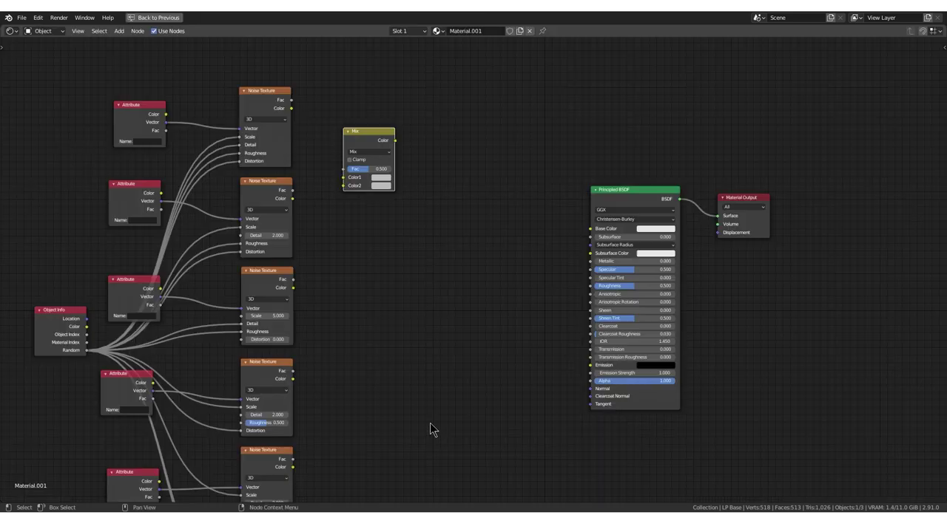
mouse_move(374, 139)
left_mouse_down()
mouse_move(376, 126)
mouse_move(363, 138)
left_mouse_up()
left_click_drag(292, 108, 346, 176)
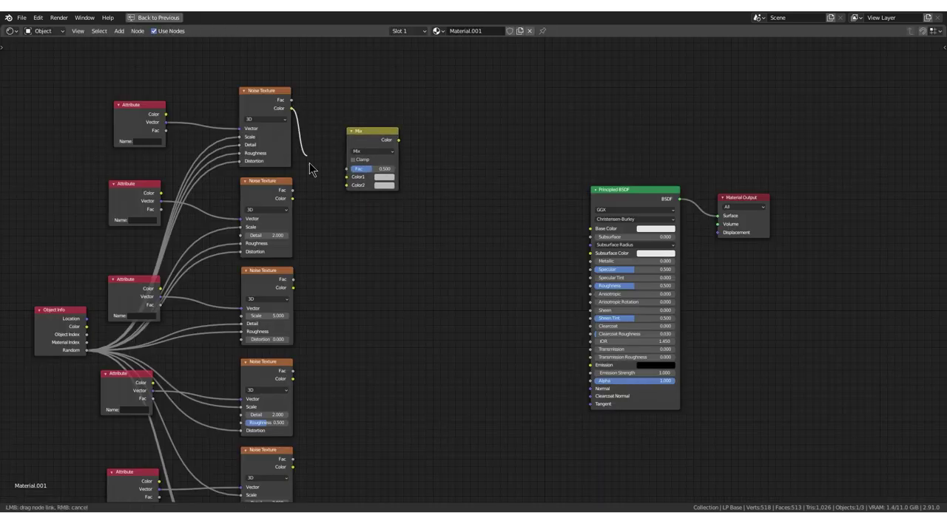
left_click_drag(291, 199, 346, 185)
left_click_drag(373, 135, 355, 119)
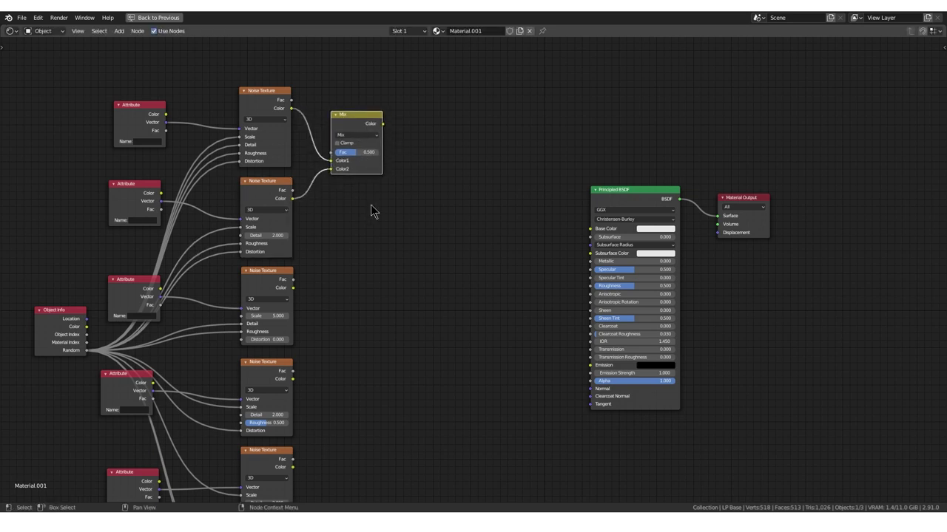
Duplicate the Mix node twice and chain the two upper Mix outputs into a next-level Mix node
key("shift+d")
left_click(385, 352)
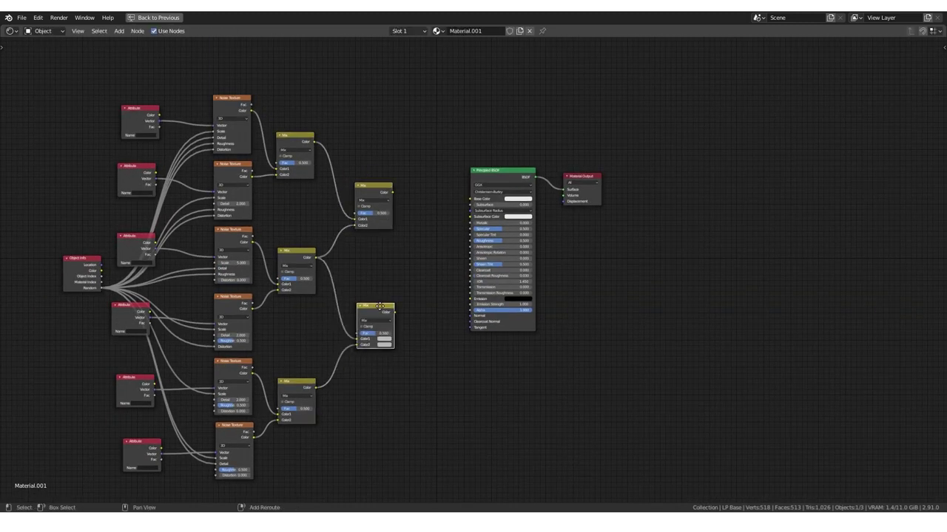
key("shift+d")
left_click(433, 238)
left_click_drag(406, 244, 414, 242)
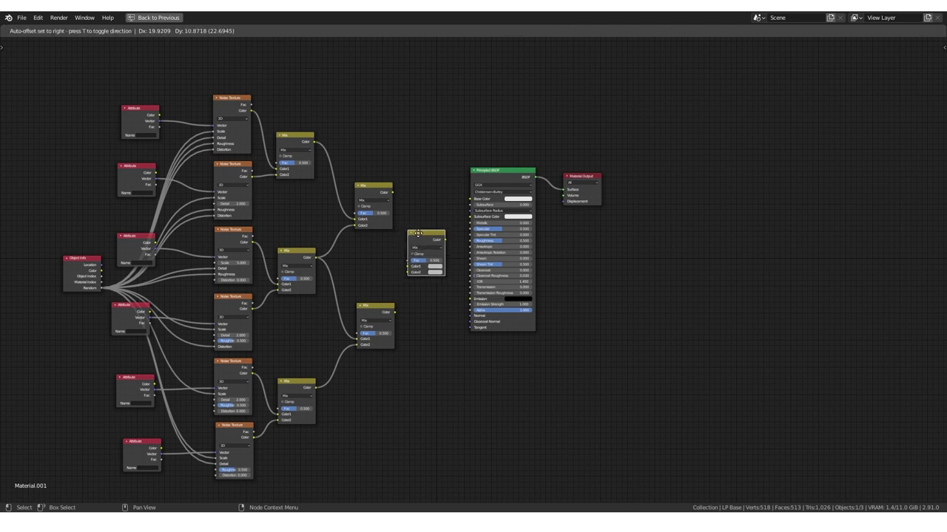
left_click_drag(393, 192, 410, 267)
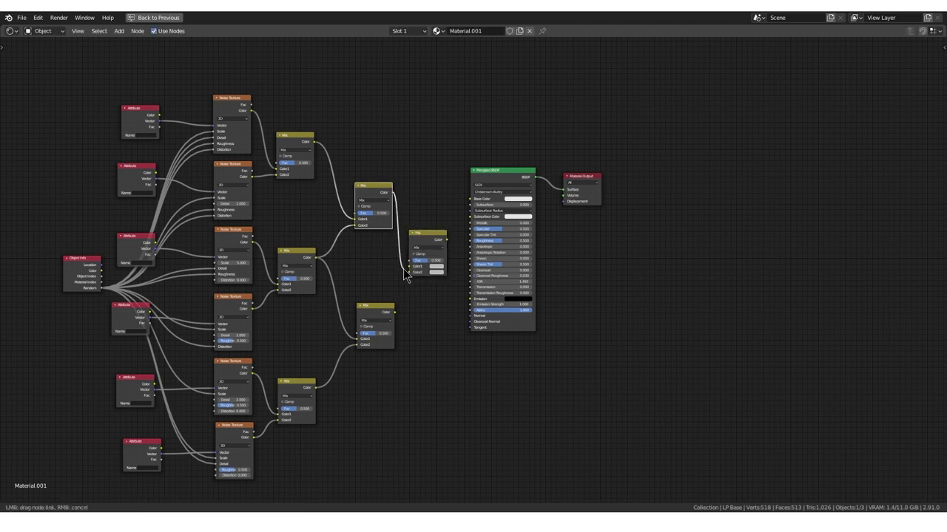
left_click_drag(393, 312, 409, 272)
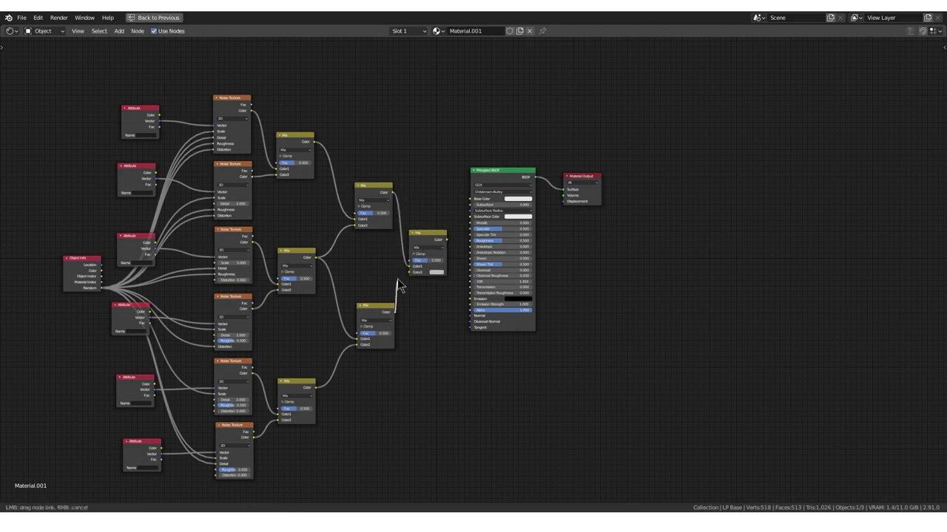
Shift the Principled BSDF and Material Output right and feed the final Mix colour into Base Color
left_click_drag(592, 182, 643, 182)
left_click_drag(489, 180, 516, 185)
left_click_drag(446, 240, 497, 204)
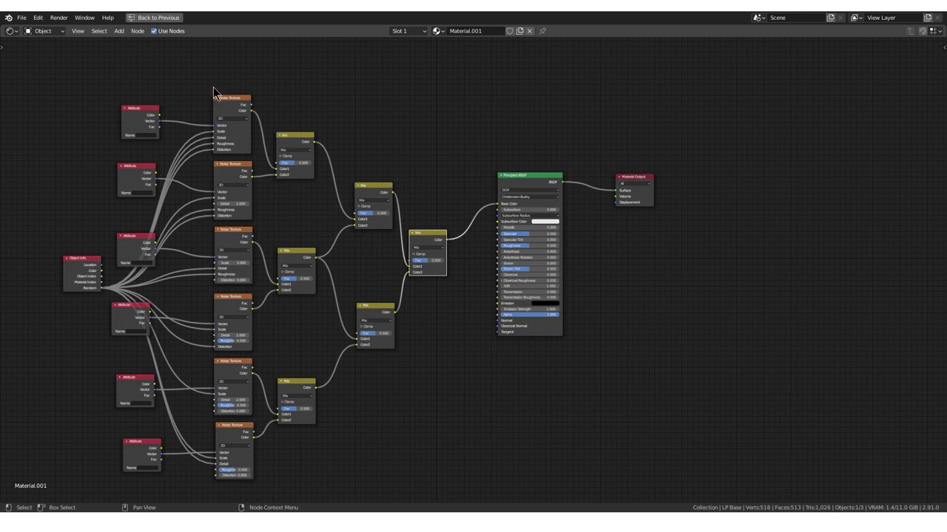
left_click_drag(286, 140, 293, 130)
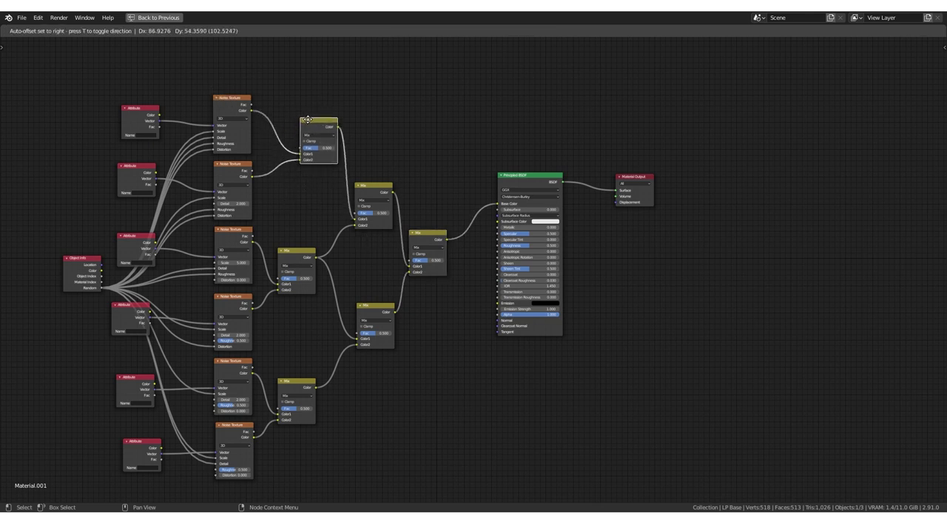
mouse_move(311, 190)
middle_mouse_down()
mouse_move(366, 260)
mouse_move(433, 262)
middle_mouse_up()
scroll(366, 254, "up", 2)
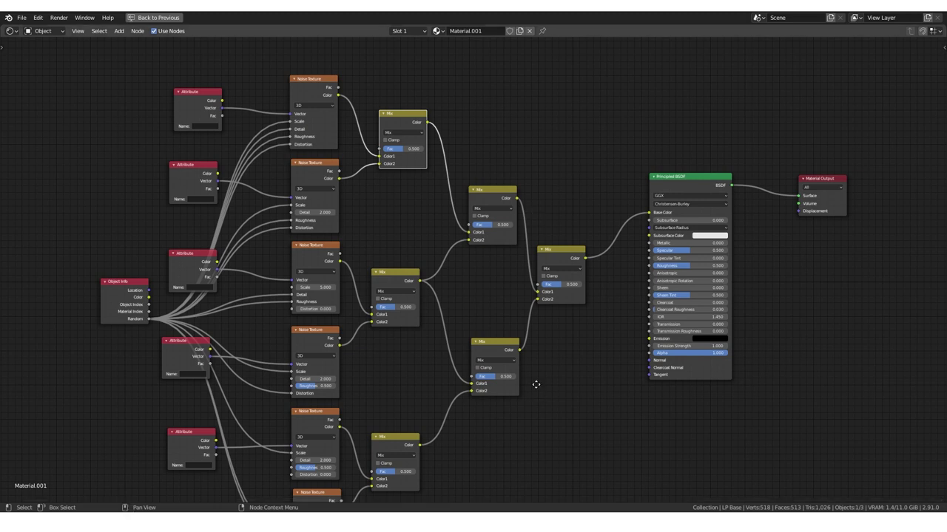
middle_click_drag(536, 384, 545, 341)
scroll(545, 342, "down", 1)
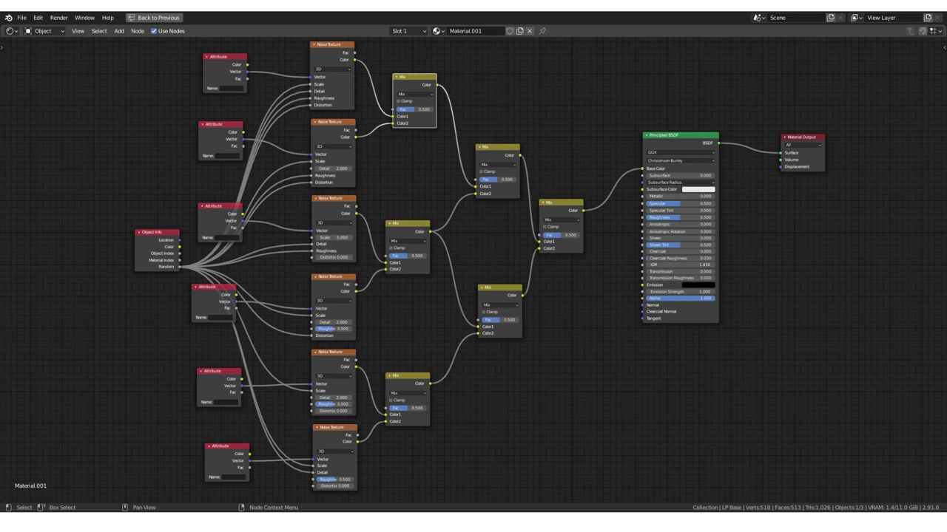
key("alt+Tab")
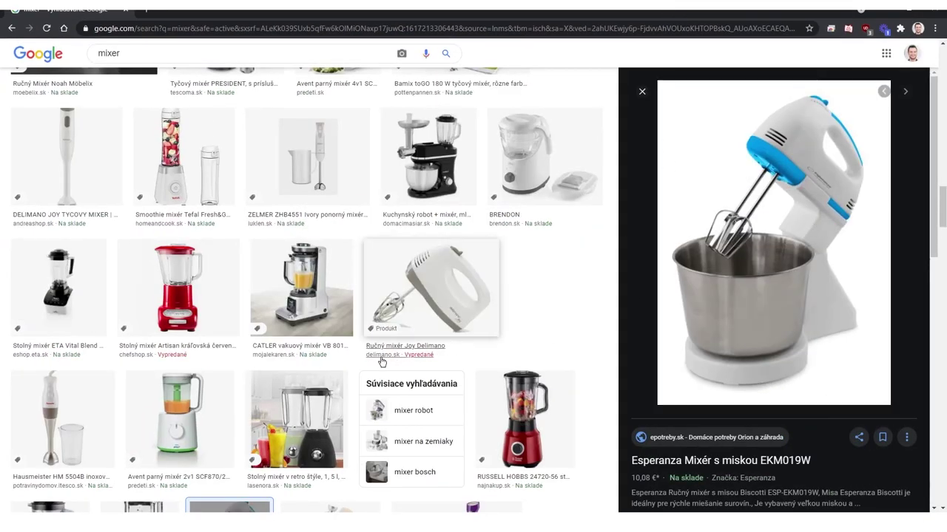
Scroll the 'mixer' image results, preview the white hand mixer, then minimize Chrome
scroll(384, 310, "down", 3)
scroll(310, 296, "down", 2)
scroll(384, 310, "down", 2)
scroll(423, 324, "down", 1)
scroll(370, 307, "down", 1)
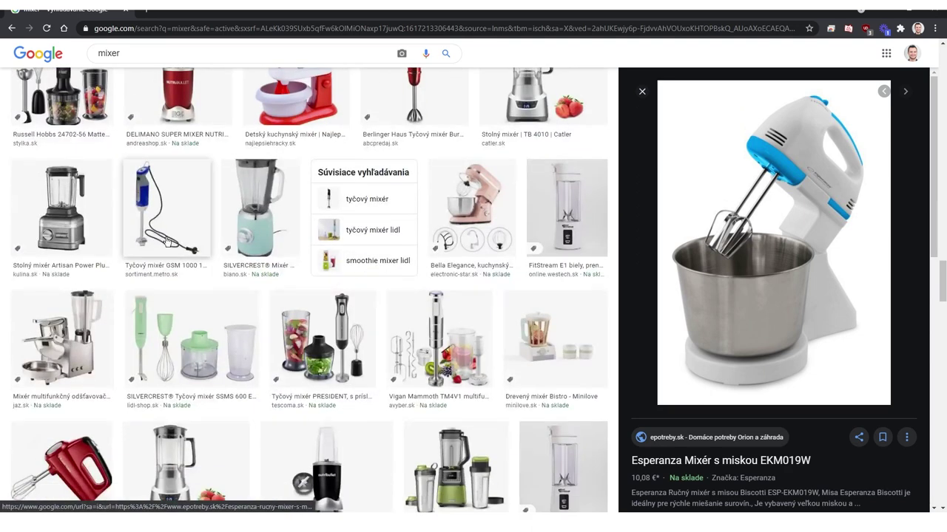
scroll(266, 266, "down", 2)
scroll(89, 222, "down", 1)
scroll(292, 247, "down", 2)
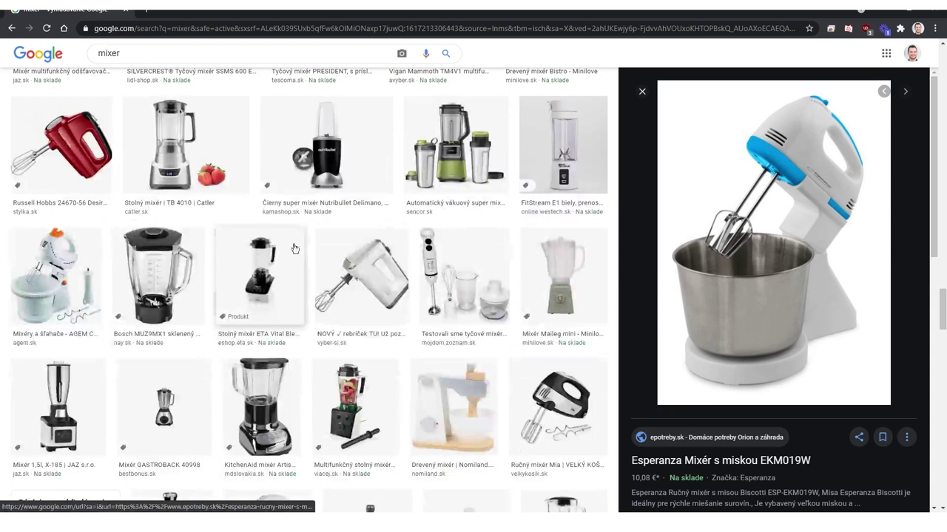
left_click(345, 305)
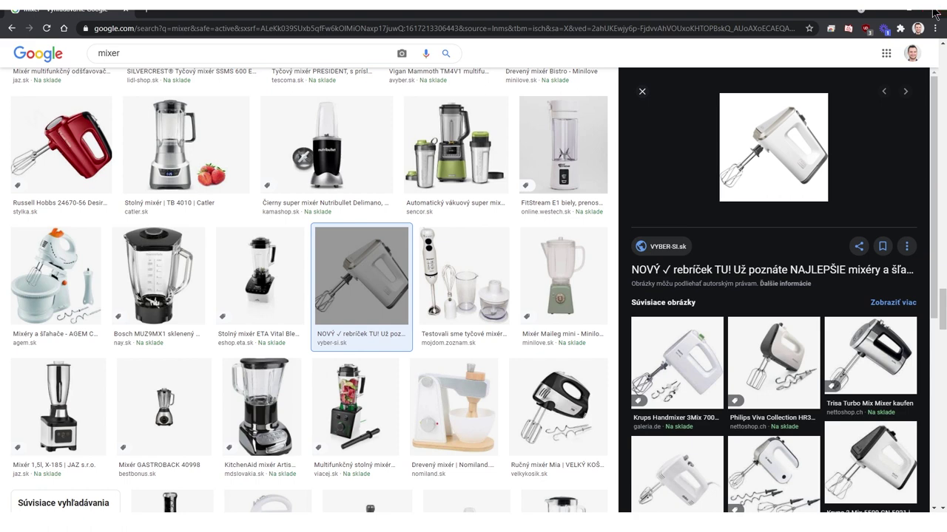
left_click(935, 14)
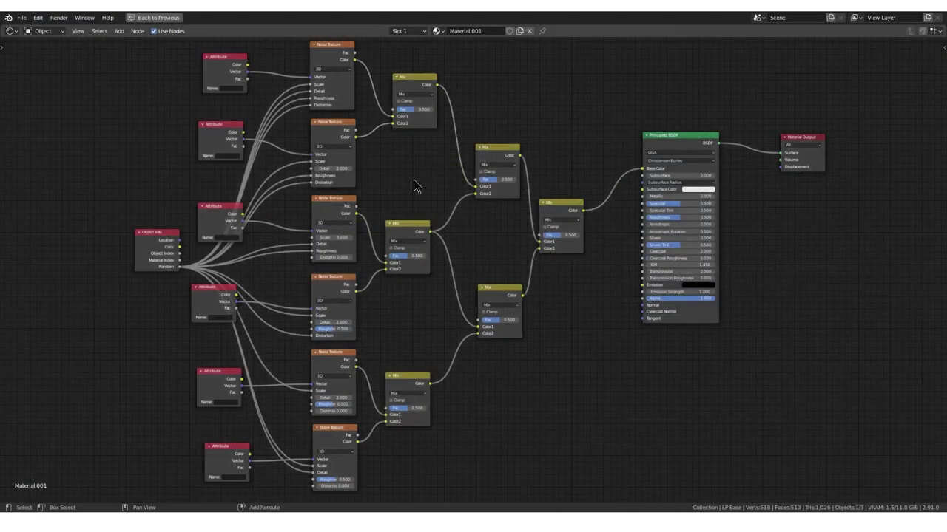
Add a Math node set to Sine and place it above the noise textures
key("shift+a")
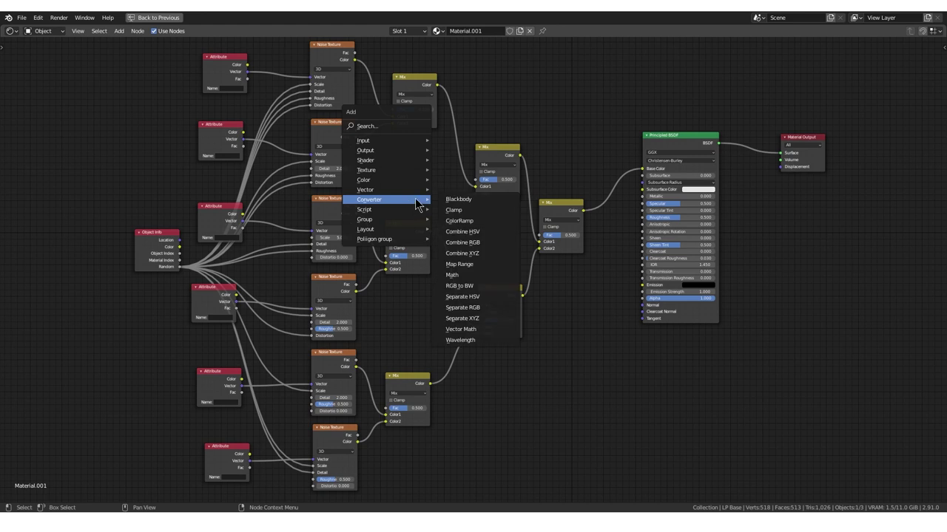
left_click(465, 278)
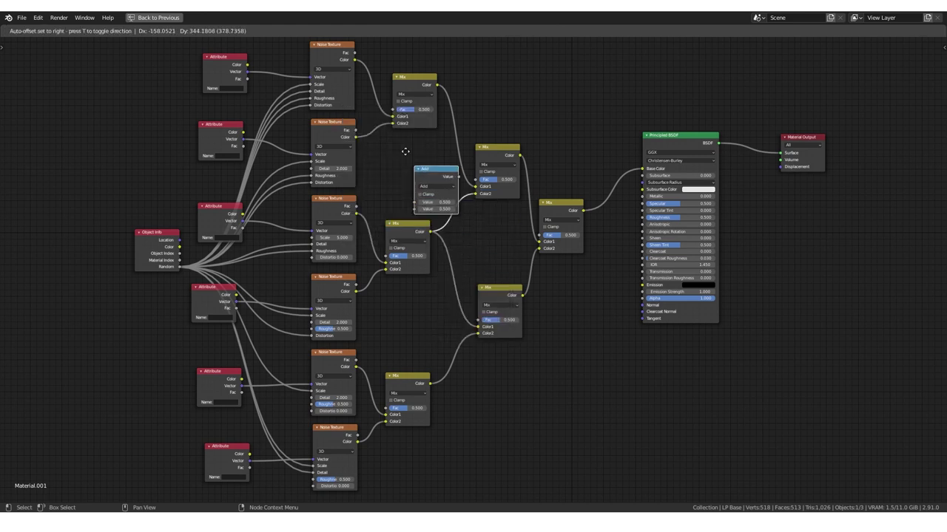
left_click(474, 128)
middle_click_drag(474, 128, 485, 195)
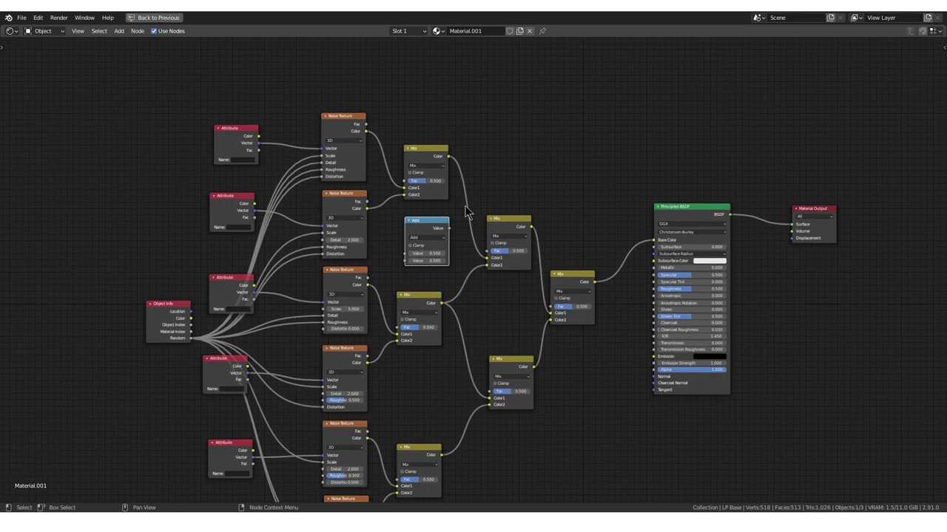
left_click(431, 238)
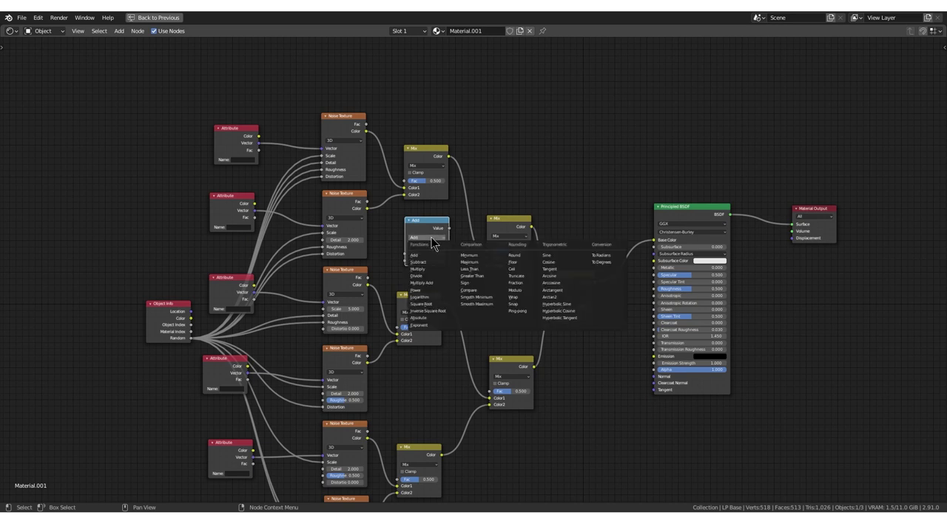
left_click(547, 255)
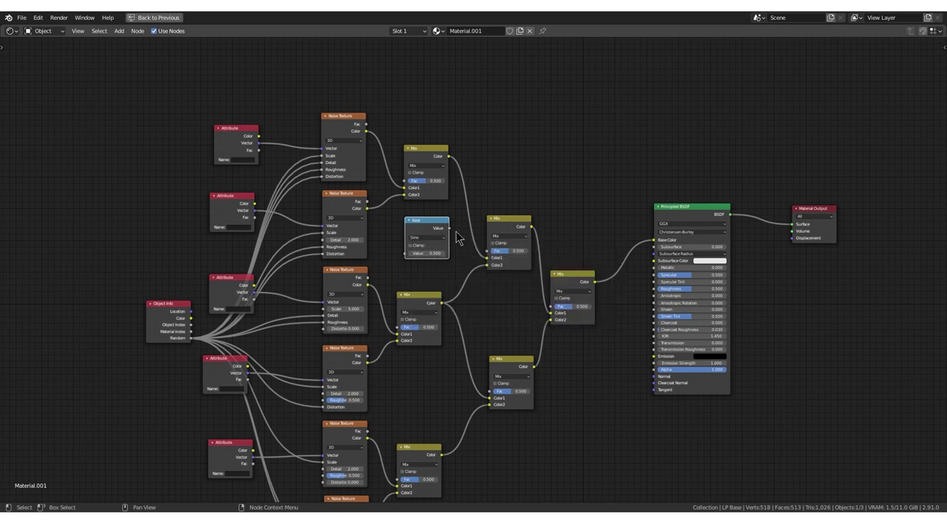
mouse_move(434, 224)
left_mouse_down()
mouse_move(338, 67)
mouse_move(406, 180)
left_mouse_up()
Connect the Sine output to the Fac inputs of three Mix nodes
left_click_drag(354, 72, 488, 251)
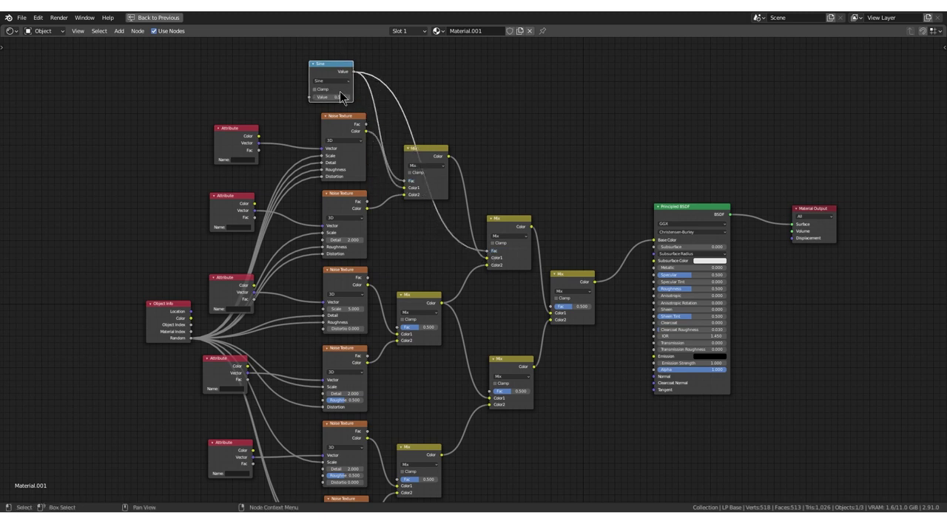
left_click_drag(354, 72, 399, 328)
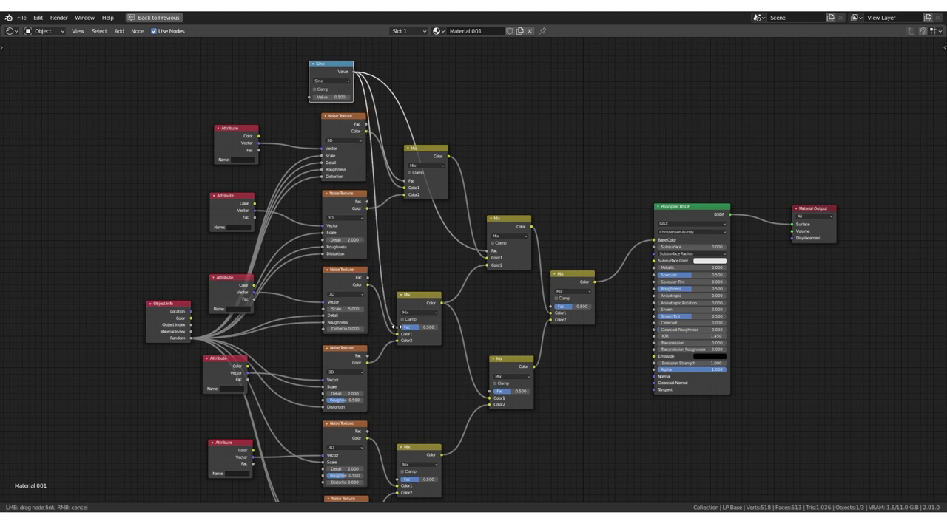
left_click_drag(354, 72, 491, 391)
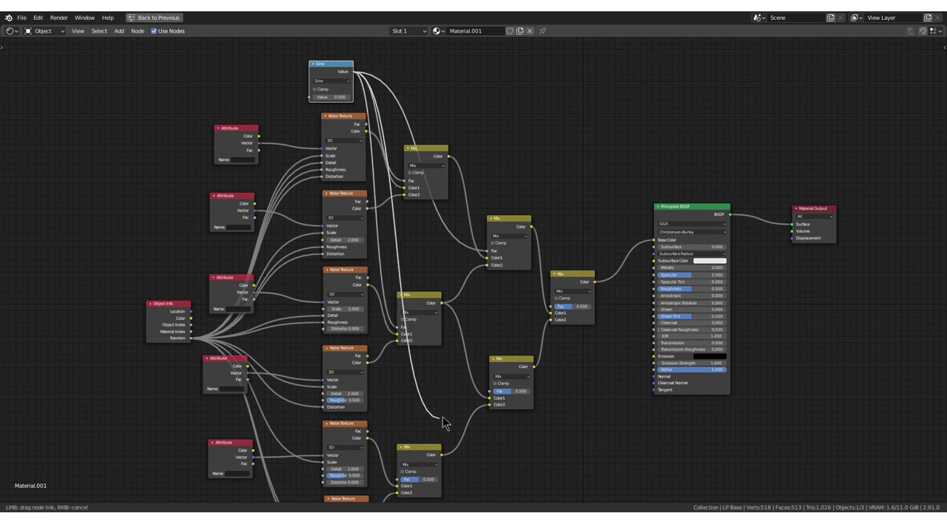
Add a Value node set to 3000 and connect it into the Sine node's input
left_click(212, 79)
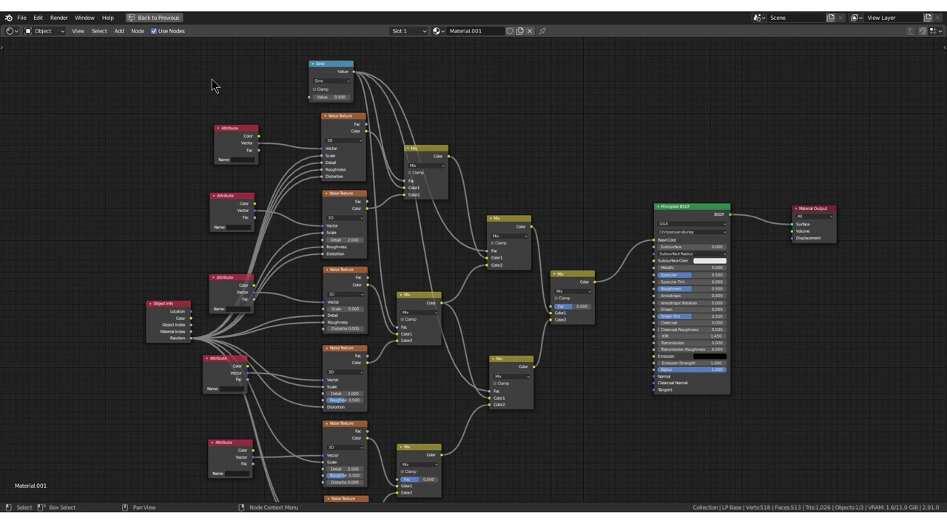
key("shift+a")
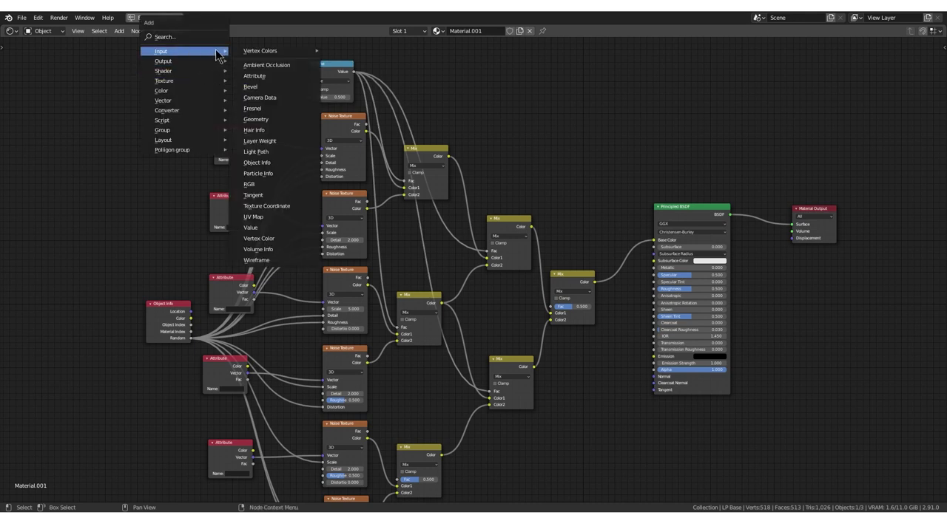
left_click(296, 226)
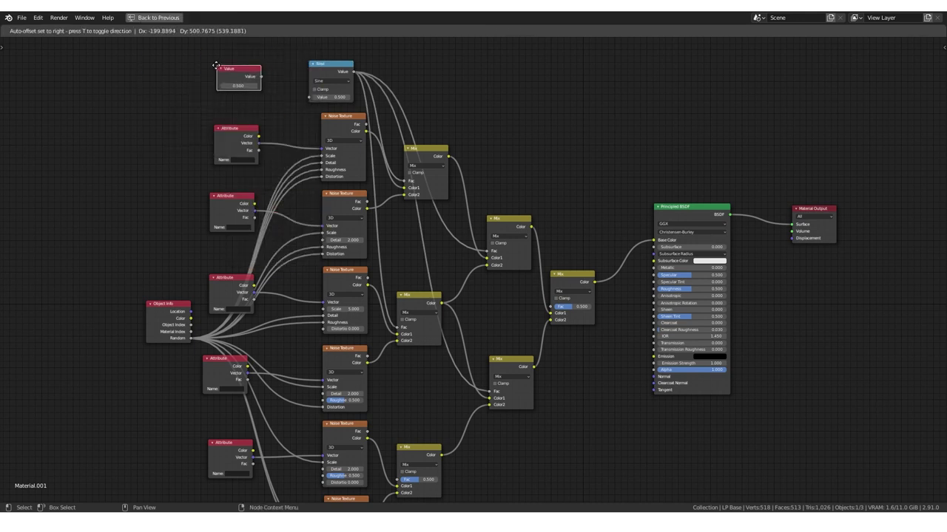
left_click(233, 82)
middle_click_drag(280, 85, 288, 127)
left_click(239, 136)
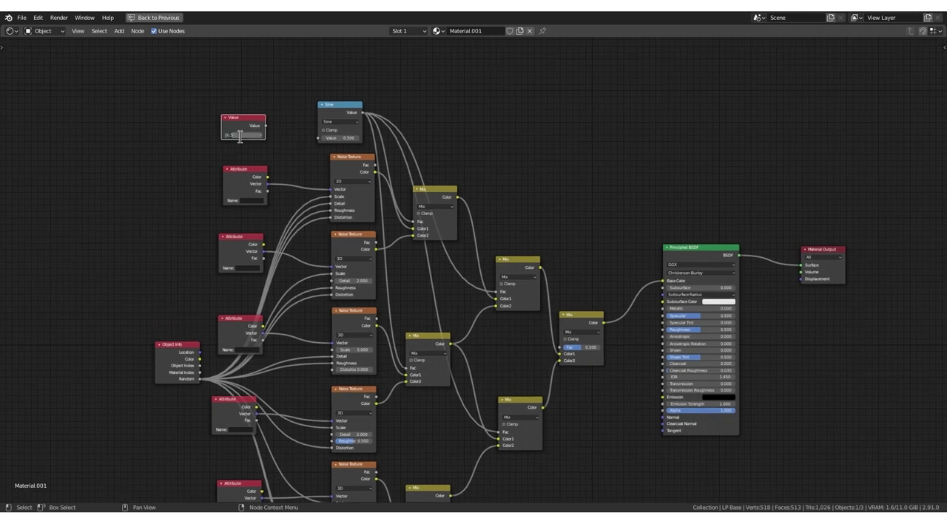
key("Return")
left_click_drag(265, 125, 318, 137)
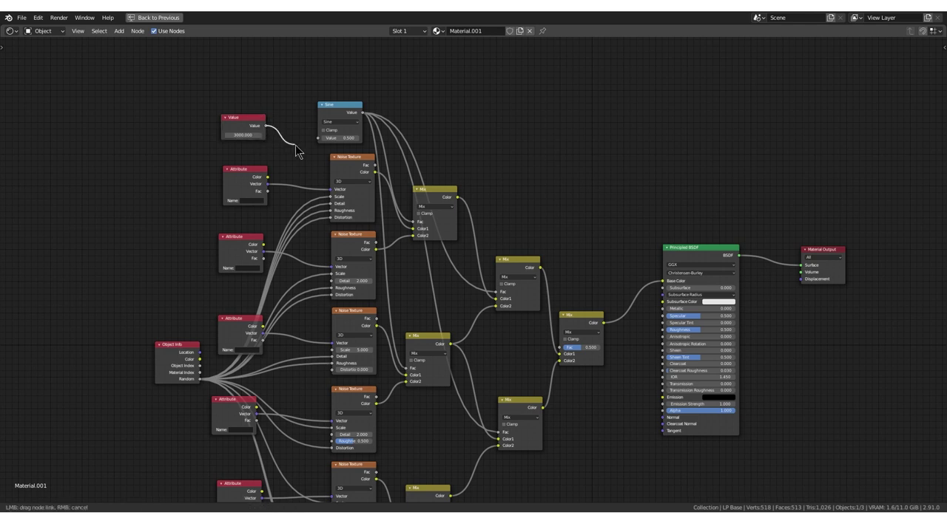
mouse_move(344, 107)
left_mouse_down()
mouse_move(358, 108)
mouse_move(560, 348)
left_mouse_up()
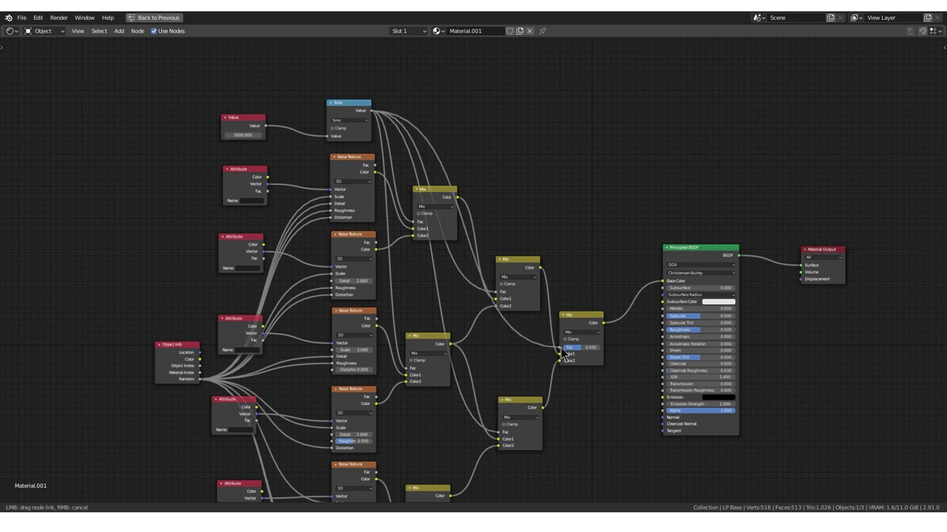
Link Sine to one more Mix node, restore the 3D-view layout, and open the image file browser
left_click_drag(369, 112, 448, 423)
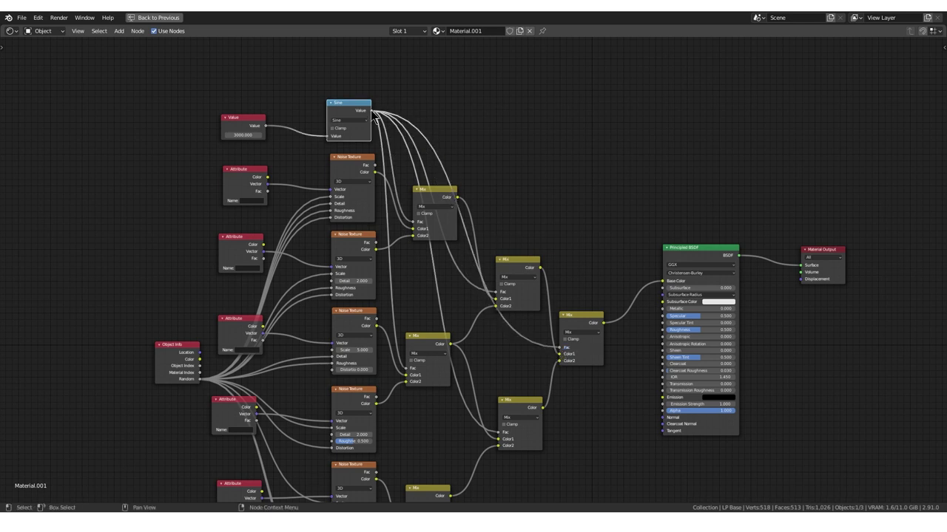
key("Home")
key("ctrl+space")
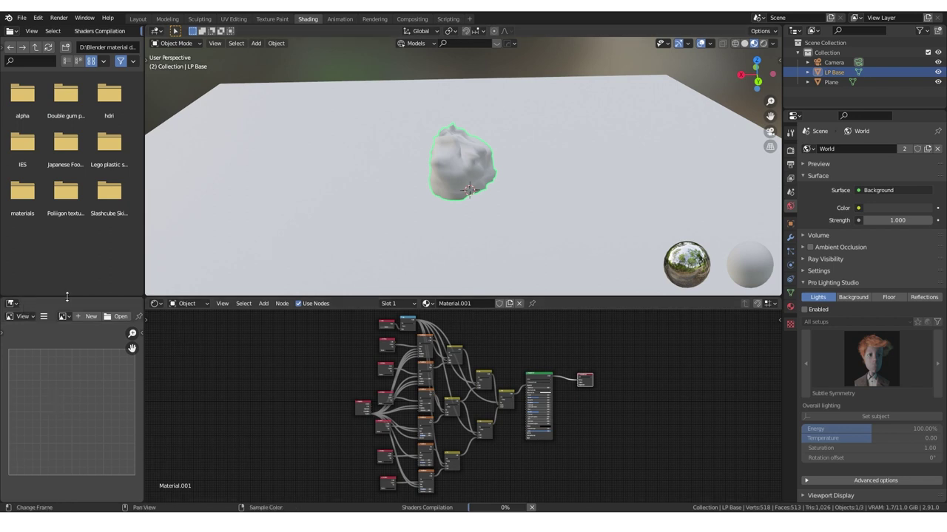
left_click(119, 317)
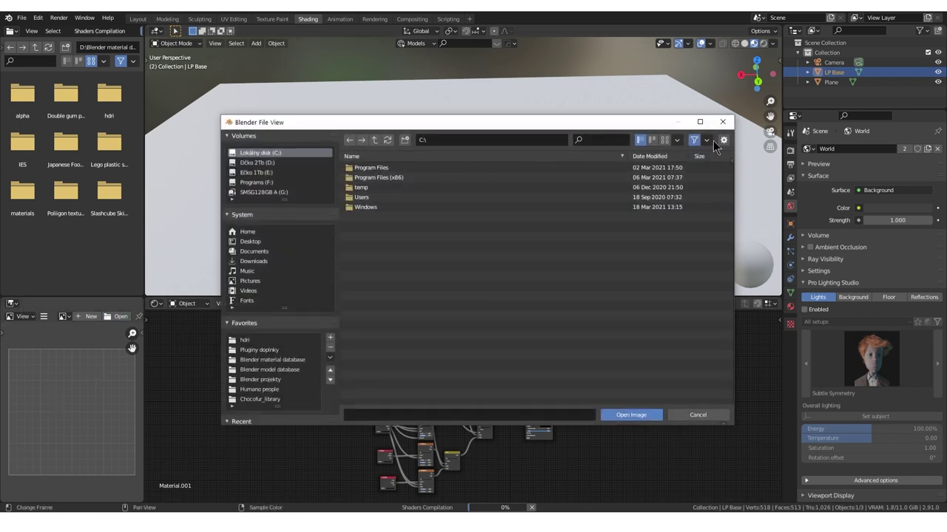
Cancel the file browser and create a new 2048 px image named 'plech' filled with dark red
key("Escape")
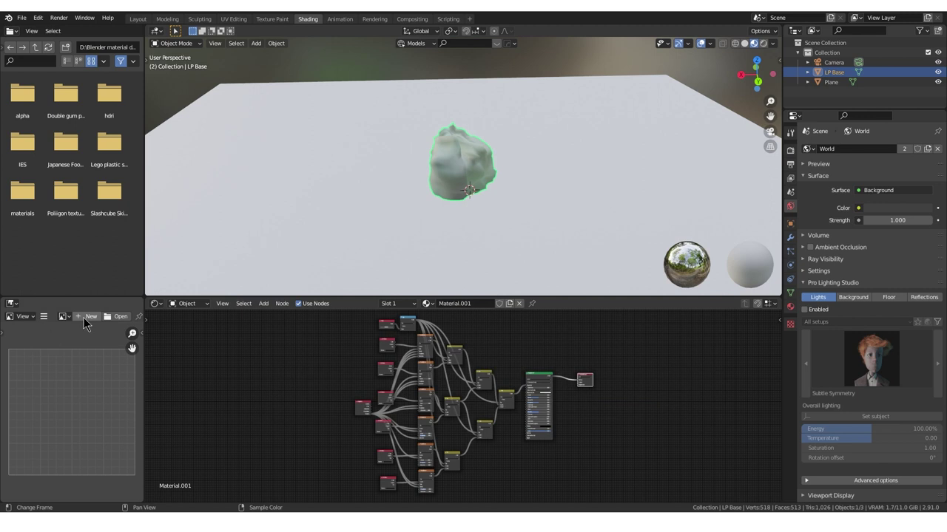
left_click(85, 318)
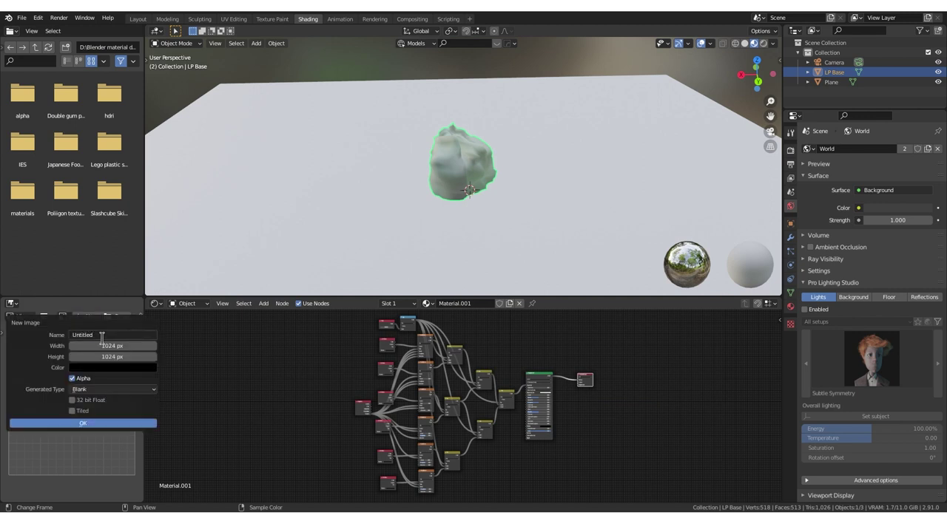
left_click(101, 336)
type("plech")
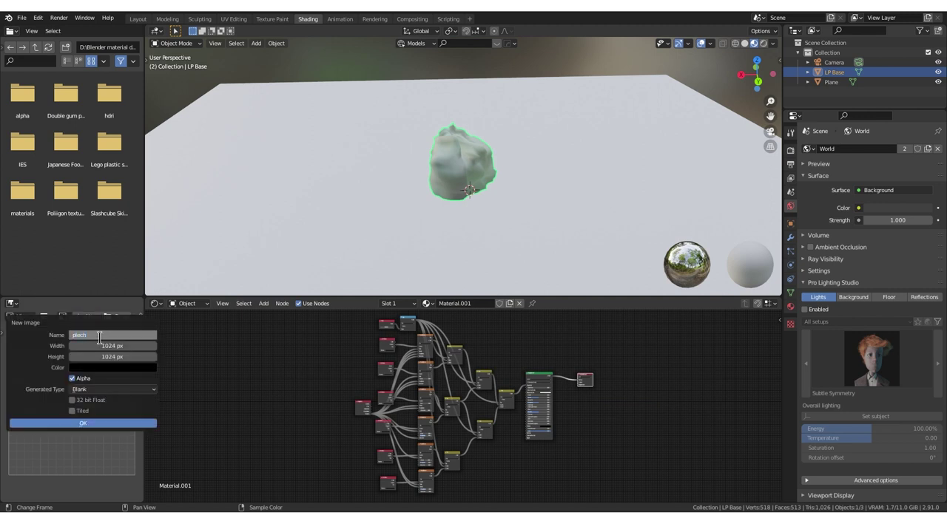
key("Return")
left_click(102, 344)
type("2048")
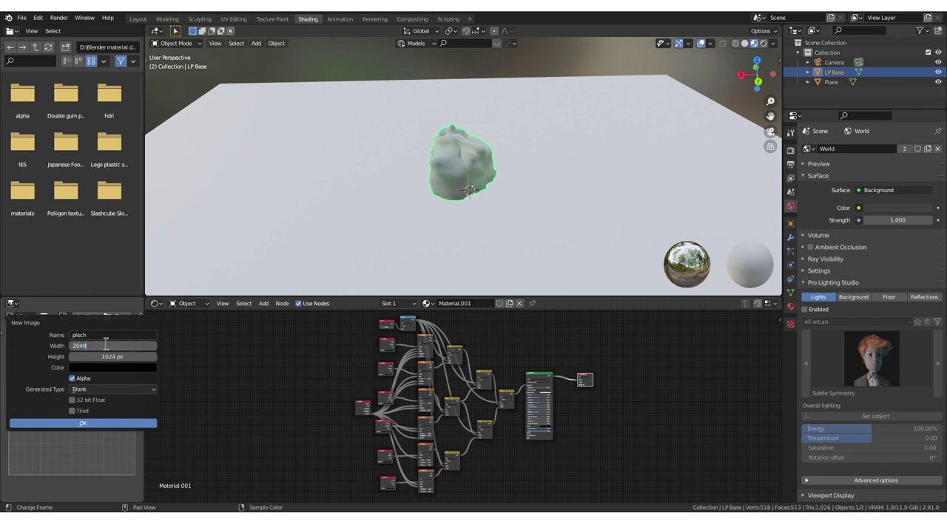
key("Tab")
type("20")
left_click(121, 368)
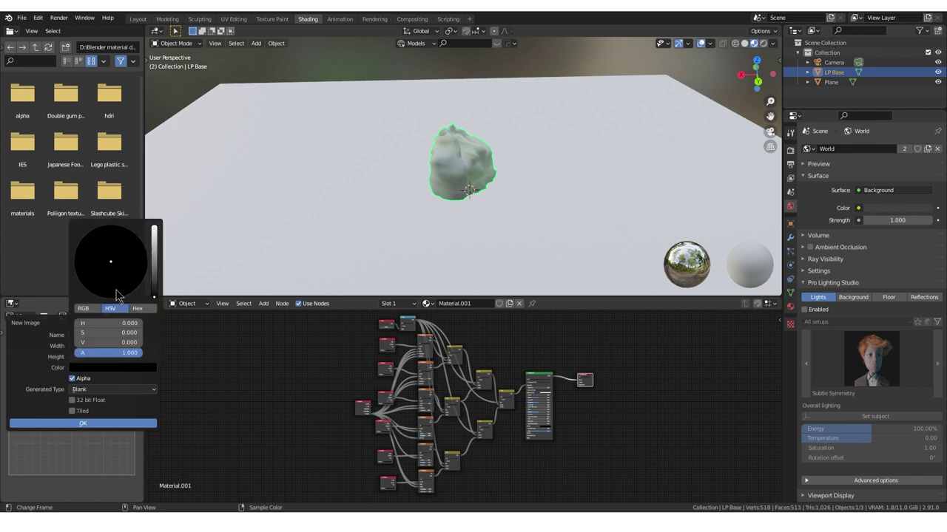
mouse_move(157, 277)
left_mouse_down()
mouse_move(153, 260)
mouse_move(154, 293)
left_mouse_up()
left_click(112, 298)
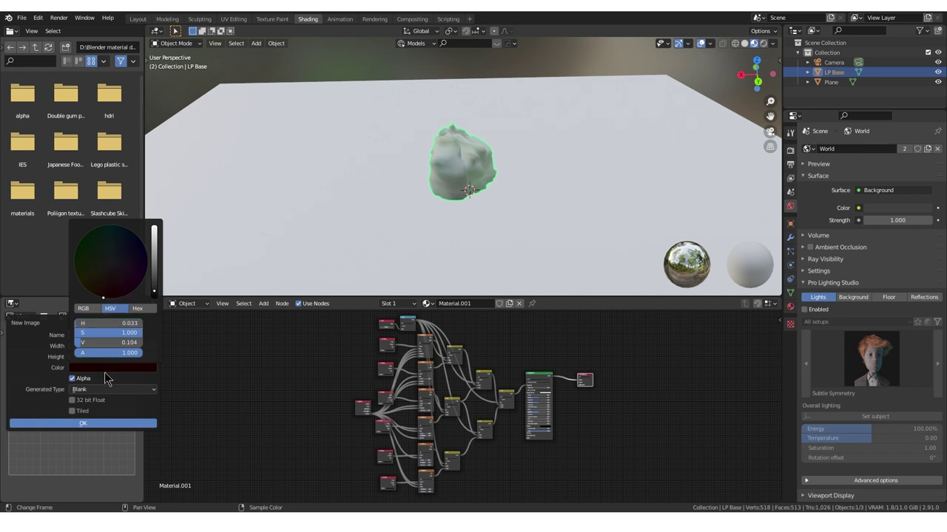
left_click(100, 425)
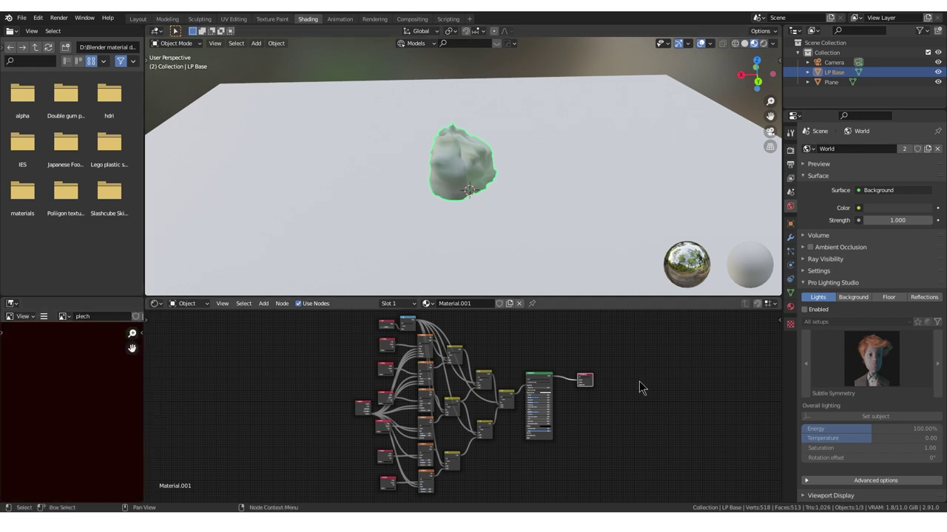
Add an Image Texture node above the Mix nodes and assign it the plech image
key("ctrl+space")
key("shift+a")
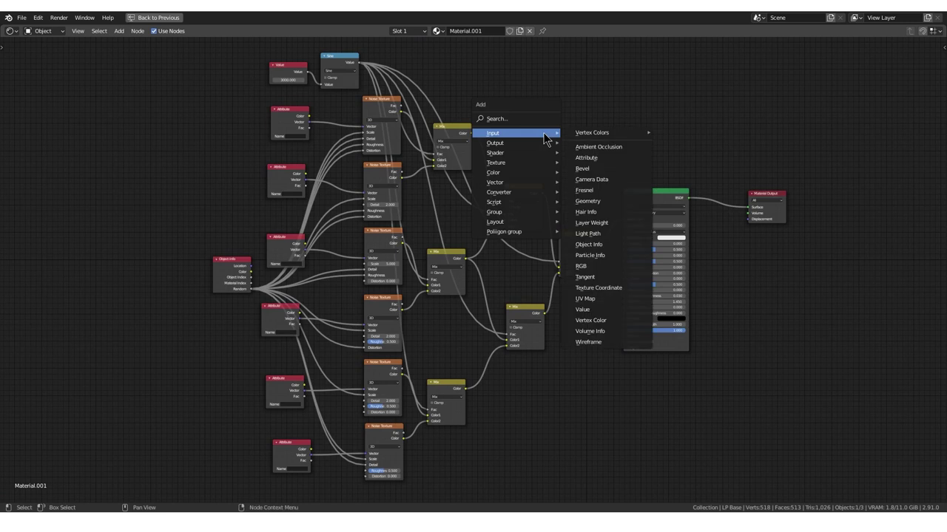
mouse_move(515, 162)
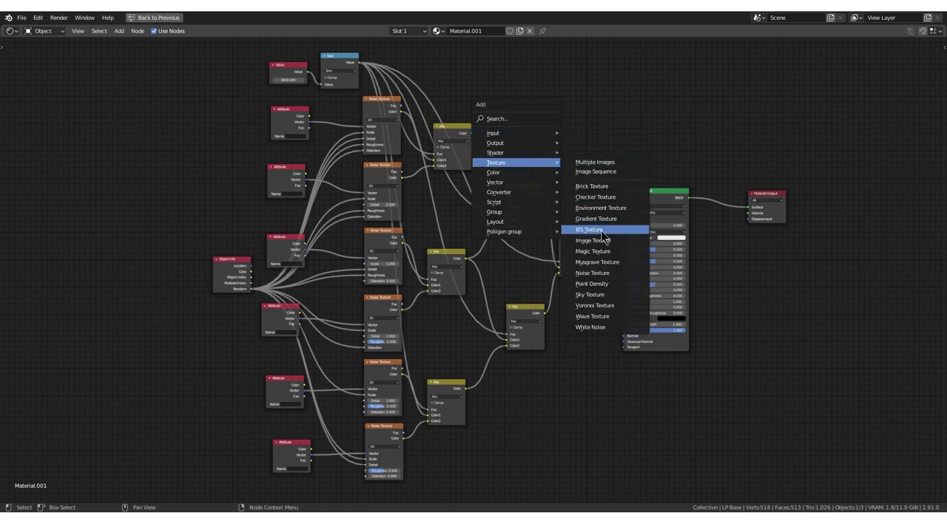
left_click(601, 241)
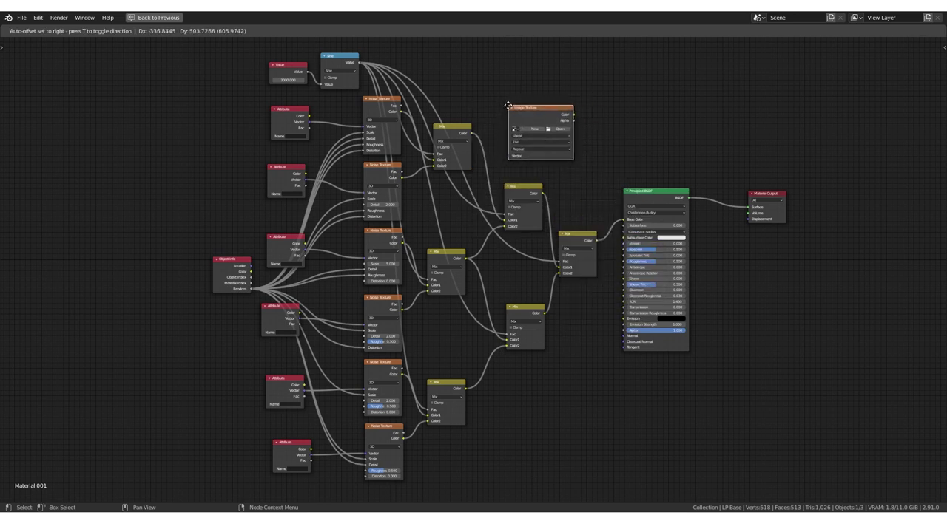
left_click(521, 118)
left_click(513, 127)
left_click(529, 139)
key("ctrl+space")
scroll(477, 401, "up", 1)
scroll(333, 341, "up", 1)
scroll(251, 289, "up", 1)
scroll(281, 325, "up", 2)
scroll(299, 364, "up", 2)
scroll(347, 392, "up", 2)
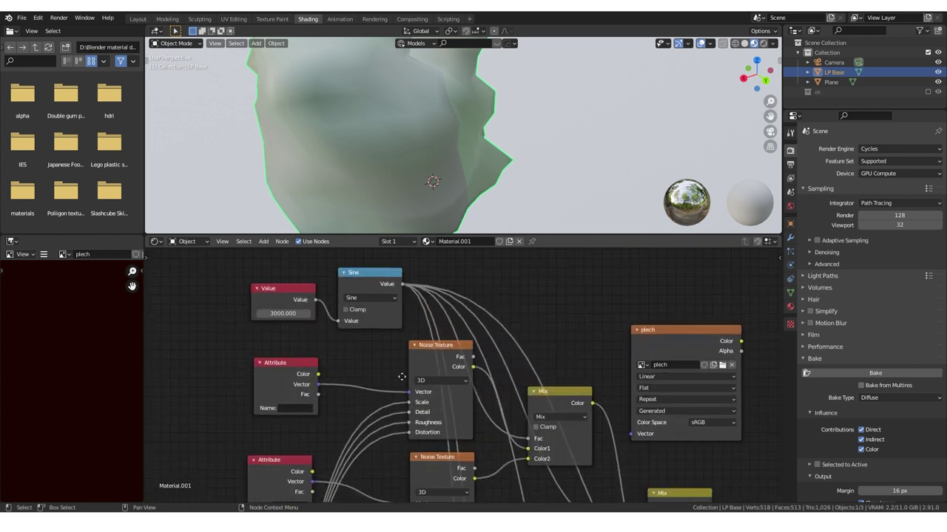
scroll(403, 418, "up", 1)
scroll(340, 399, "up", 1)
Name three Attribute nodes kakao, Dr Oetker and Muka
left_click(307, 370)
type("kaka")
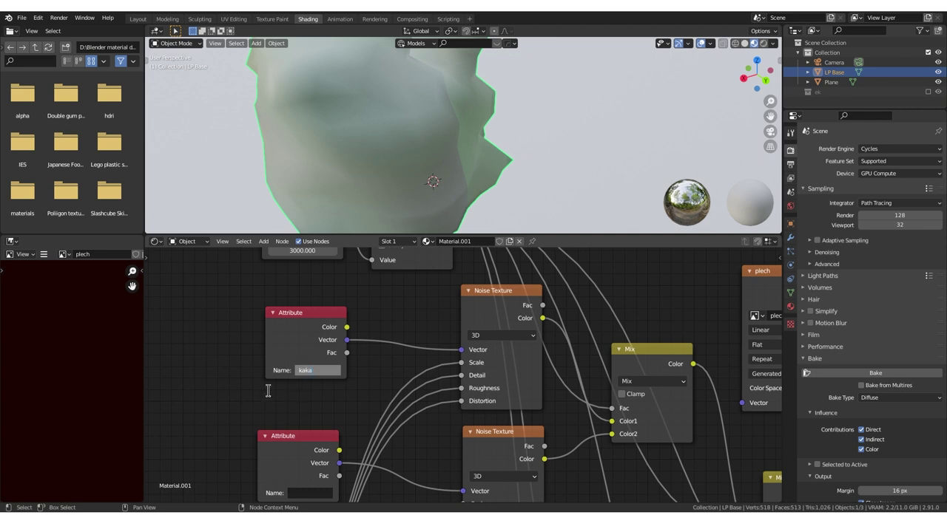
type("o")
key("Return")
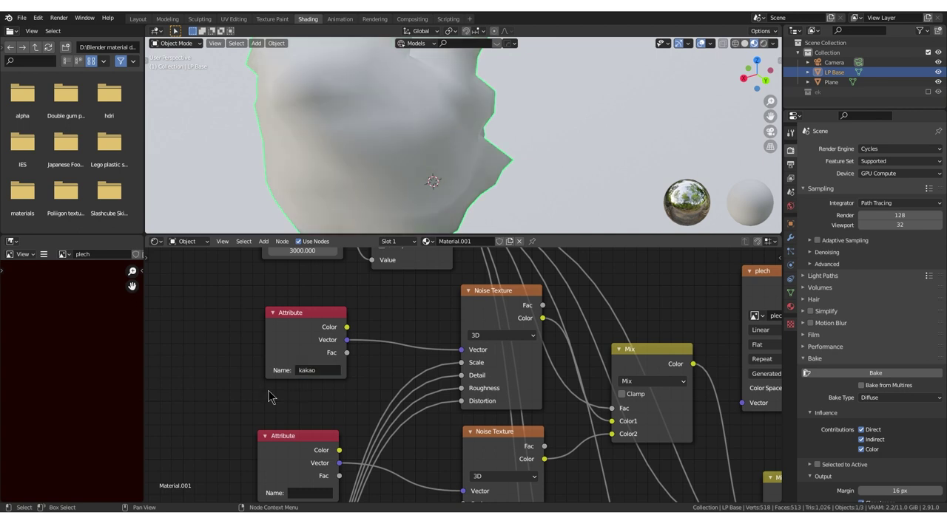
middle_click_drag(268, 392, 273, 308)
left_click(302, 406)
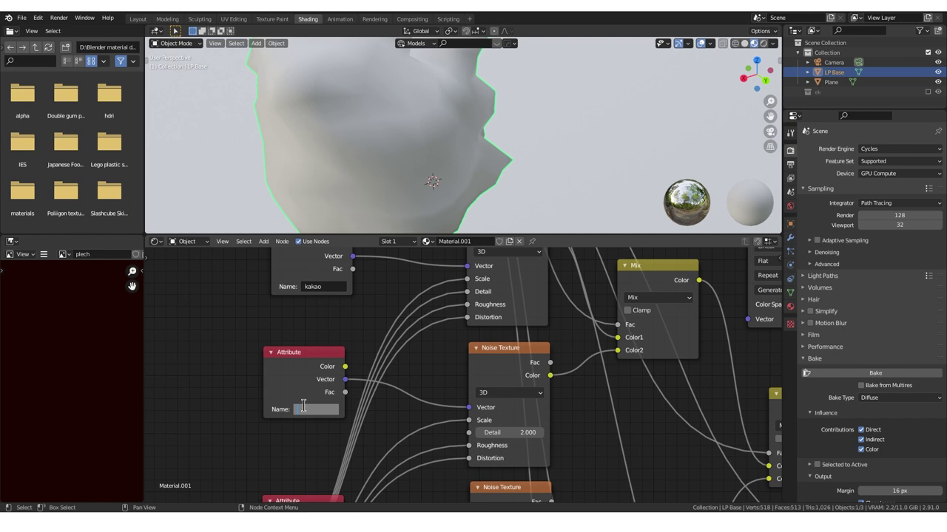
type("Dr Oetker")
key("Return")
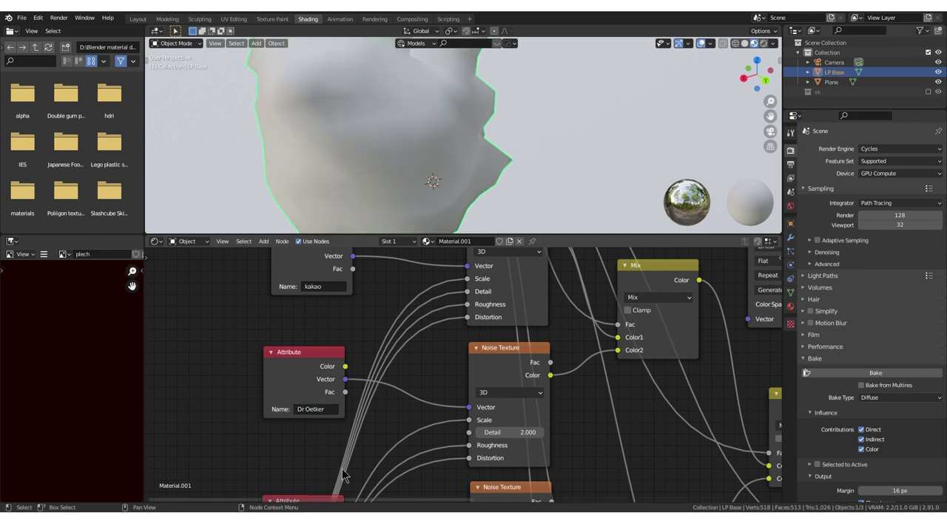
middle_click_drag(342, 475, 335, 343)
left_click(303, 427)
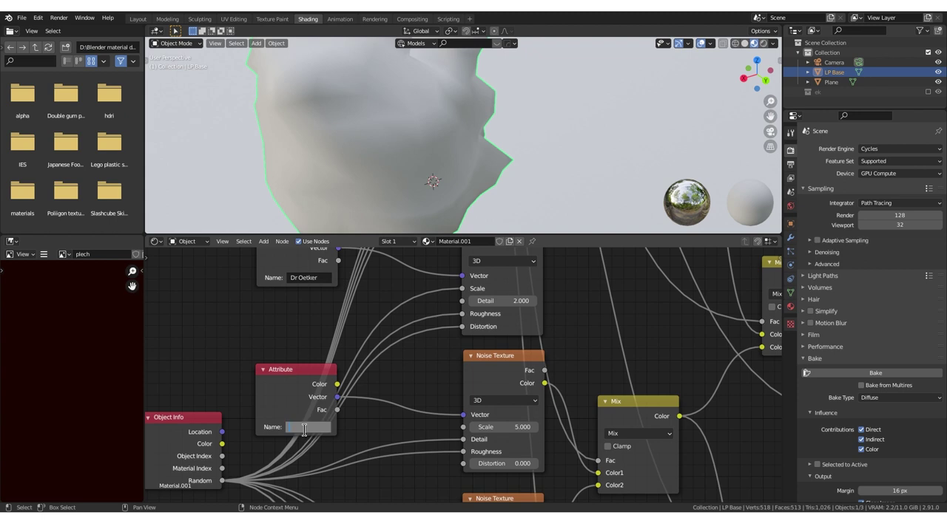
type("Muka")
key("Escape")
Name the remaining Attribute nodes Mlieko, Sol and Olej
scroll(368, 474, "down", 1, "shift")
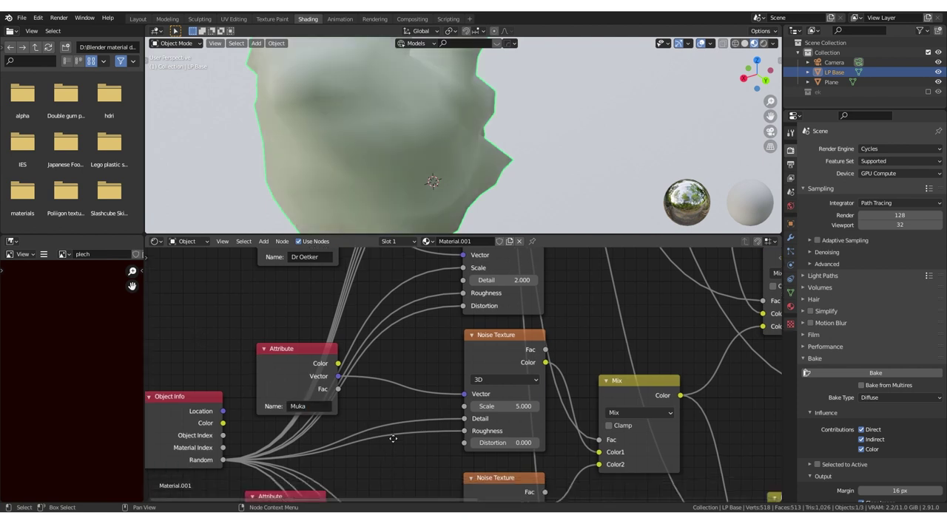
scroll(363, 496, "down", 4, "shift")
left_click(293, 306)
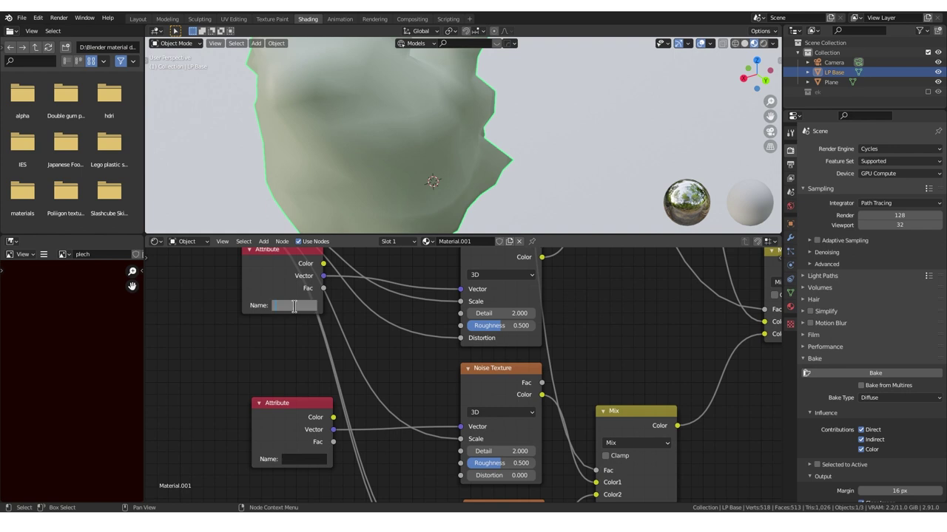
type("Mi")
key("Return")
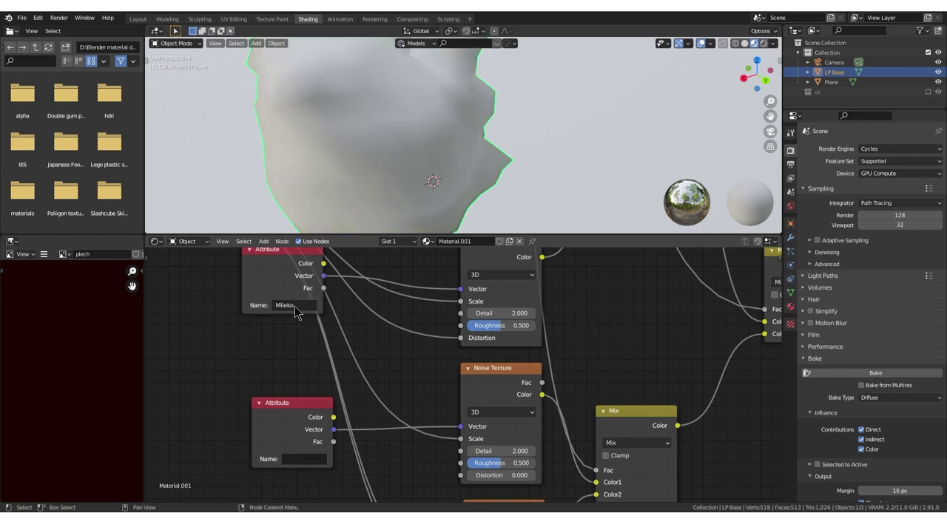
type("Sol")
key("Return")
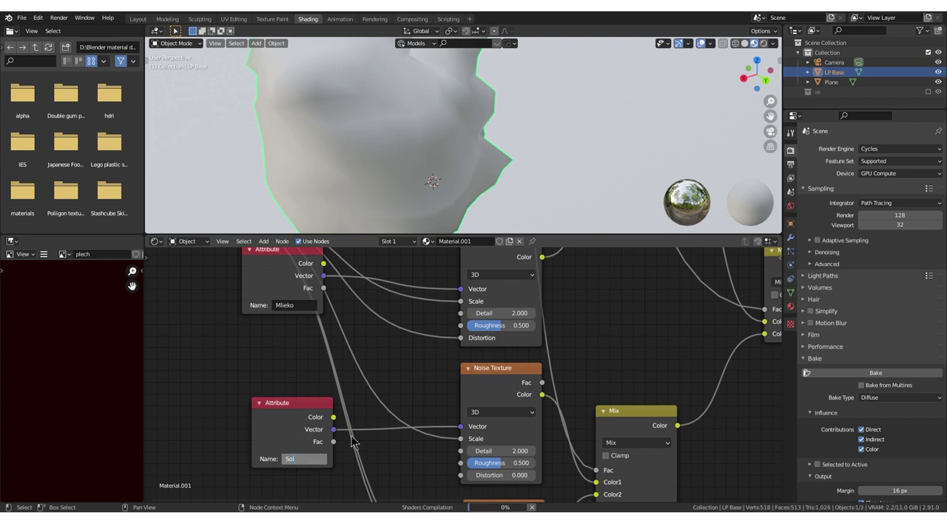
scroll(390, 470, "down", 2)
scroll(352, 411, "down", 4, "shift")
scroll(353, 411, "up", 2)
left_click(337, 416)
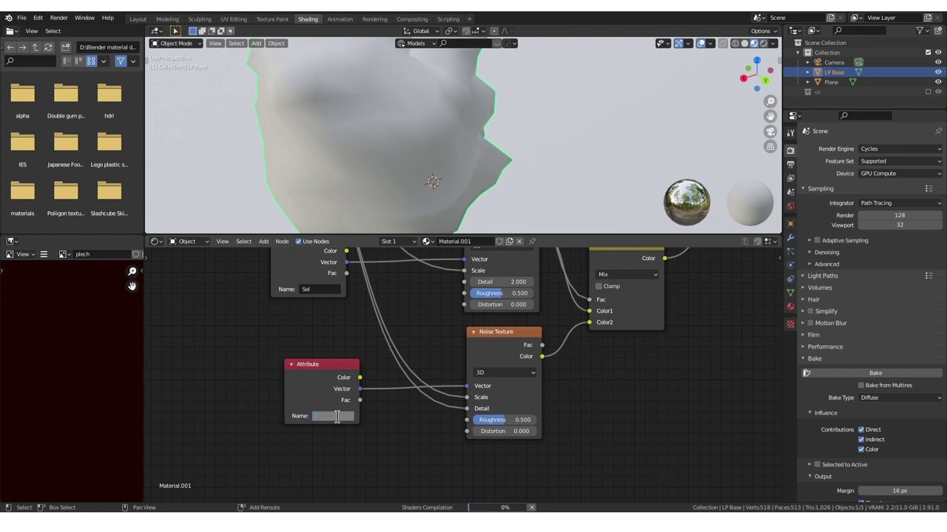
type("Olej")
key("Return")
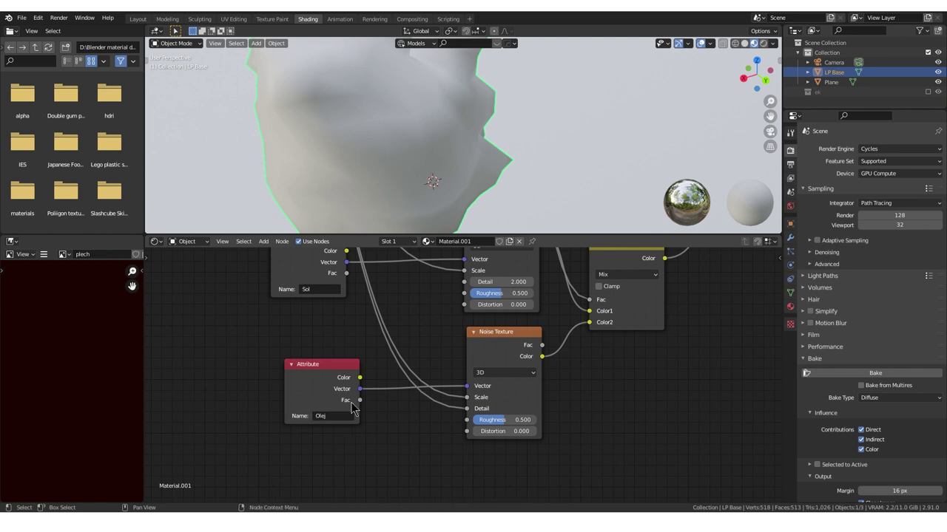
scroll(383, 334, "down", 1)
scroll(383, 335, "down", 2)
scroll(414, 318, "down", 1)
scroll(473, 303, "down", 1)
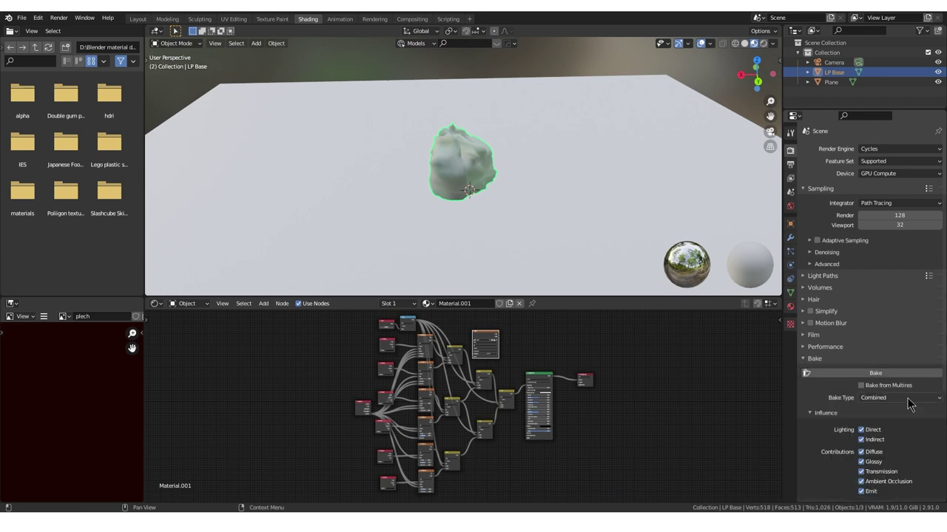
Choose Diffuse from the Bake Type list in the Bake settings
left_click(908, 398)
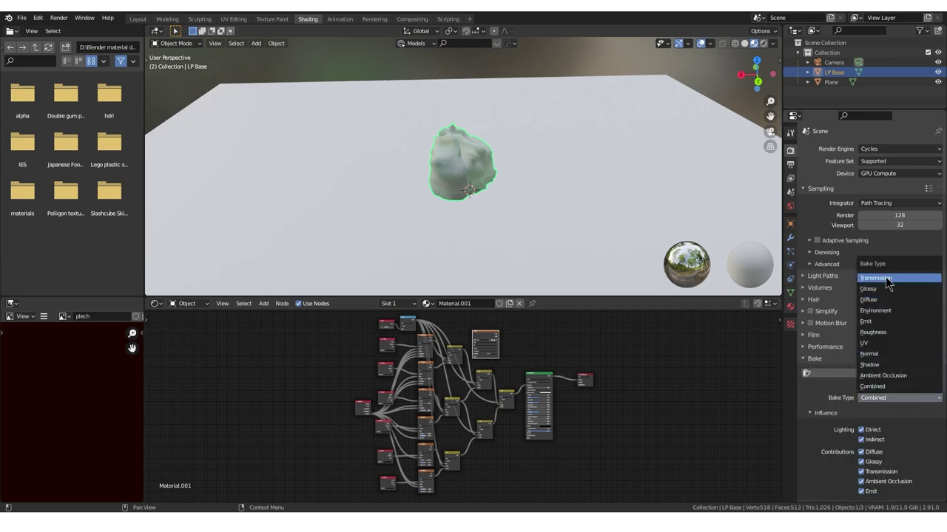
left_click(885, 303)
mouse_move(441, 194)
middle_mouse_down()
mouse_move(486, 190)
mouse_move(461, 222)
middle_mouse_up()
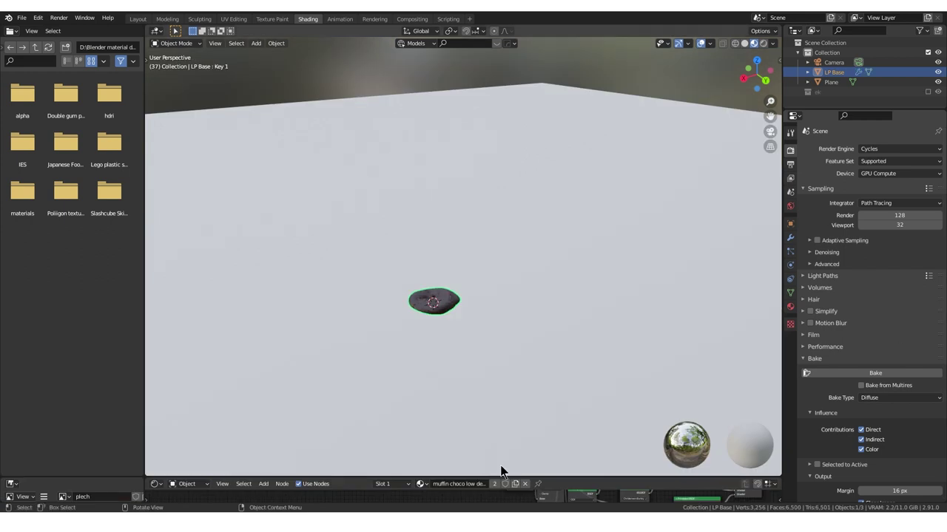
Play the muffin animation, orbit closer to the muffin, and switch to the timeline workspace
key("space")
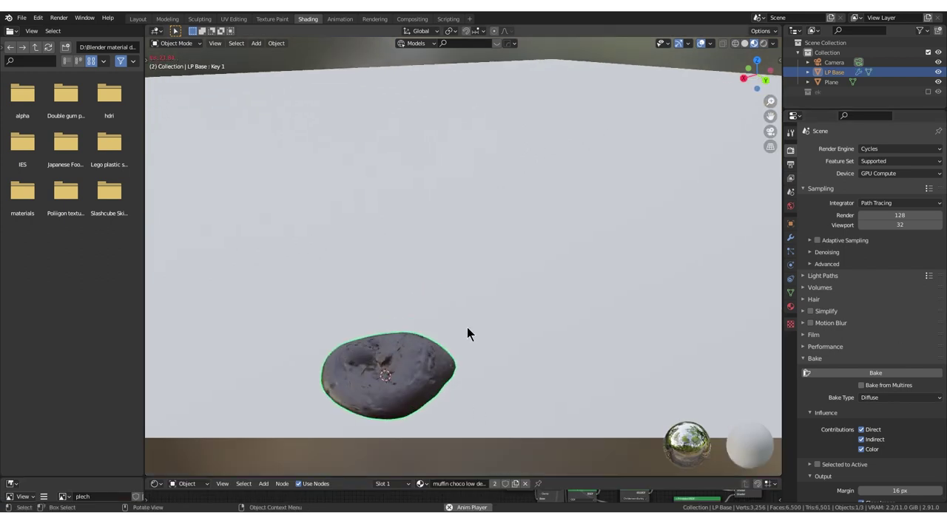
mouse_move(382, 371)
middle_mouse_down()
mouse_move(427, 356)
mouse_move(408, 326)
mouse_move(419, 326)
mouse_move(414, 296)
middle_mouse_up()
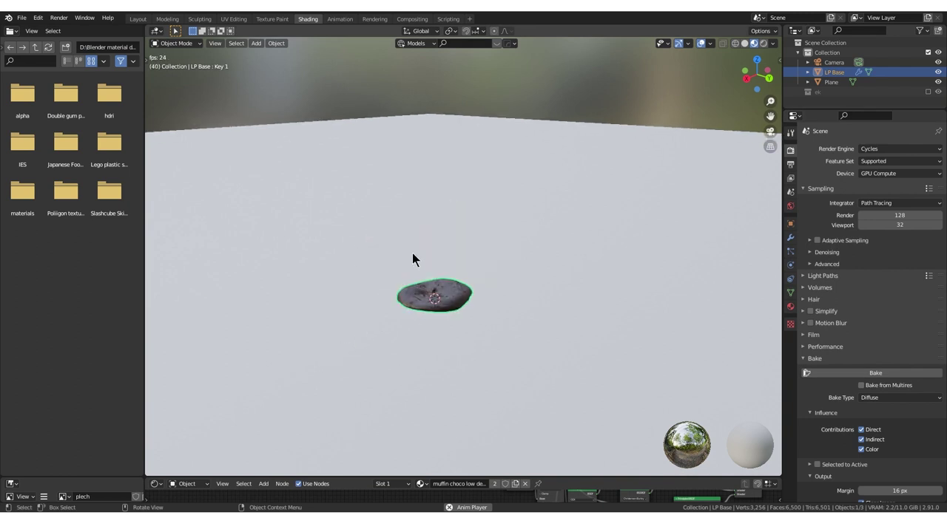
left_click(437, 270)
middle_click_drag(437, 288, 414, 244)
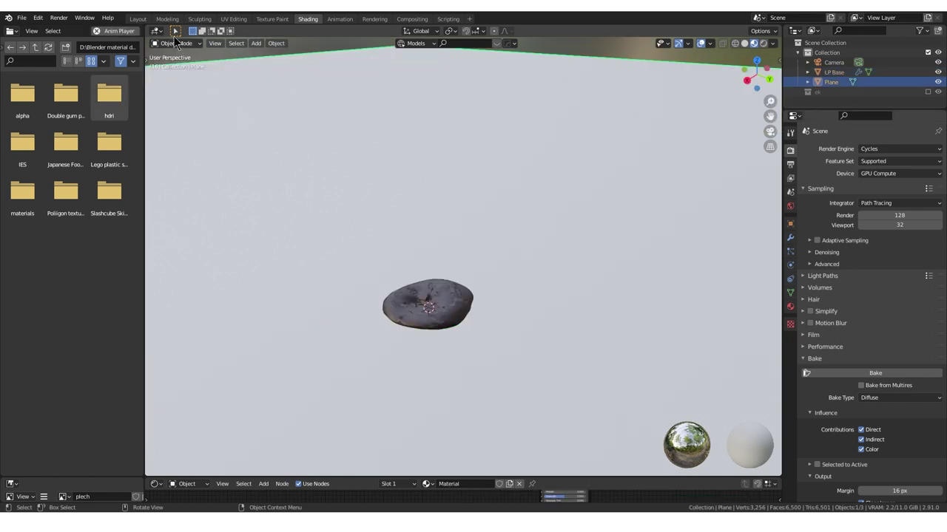
left_click(137, 19)
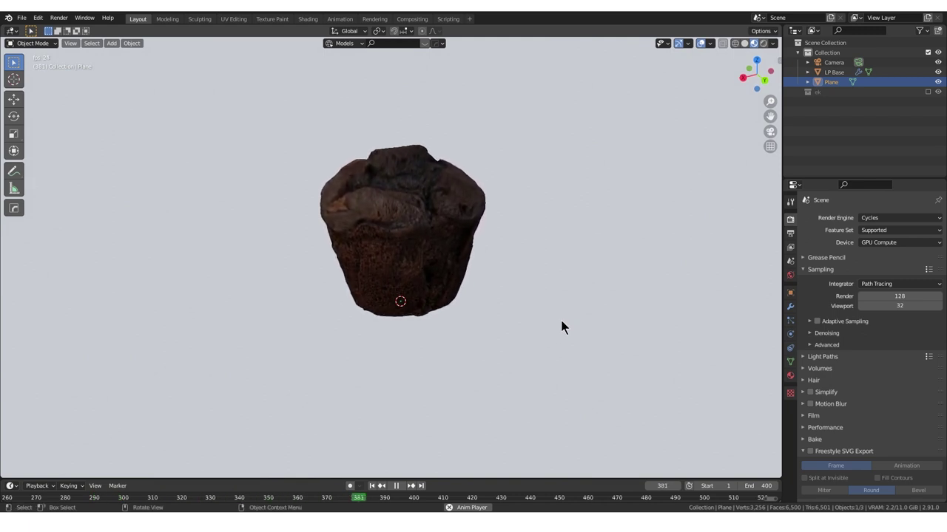
Stop playback, select LP Base and switch the viewport to Rendered shading
key("space")
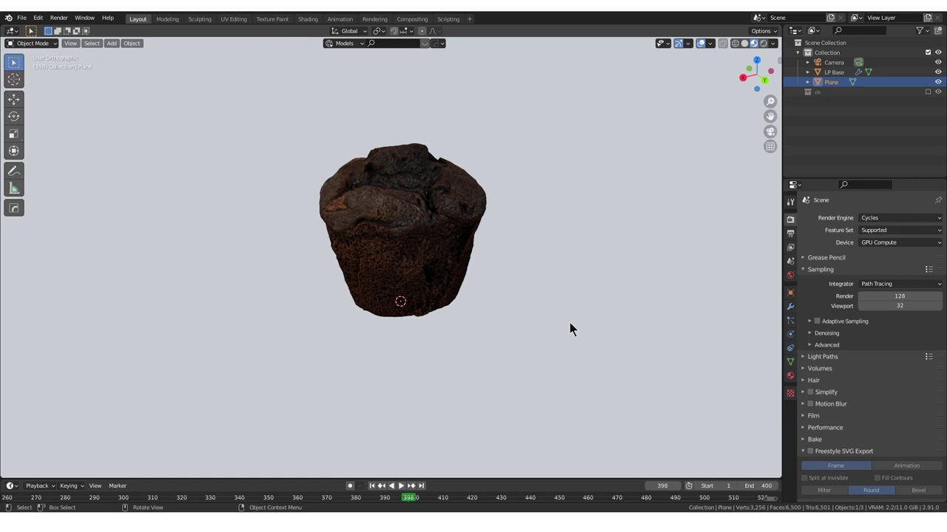
left_click(459, 268)
mouse_move(465, 271)
middle_mouse_down()
mouse_move(422, 296)
mouse_move(690, 118)
middle_mouse_up()
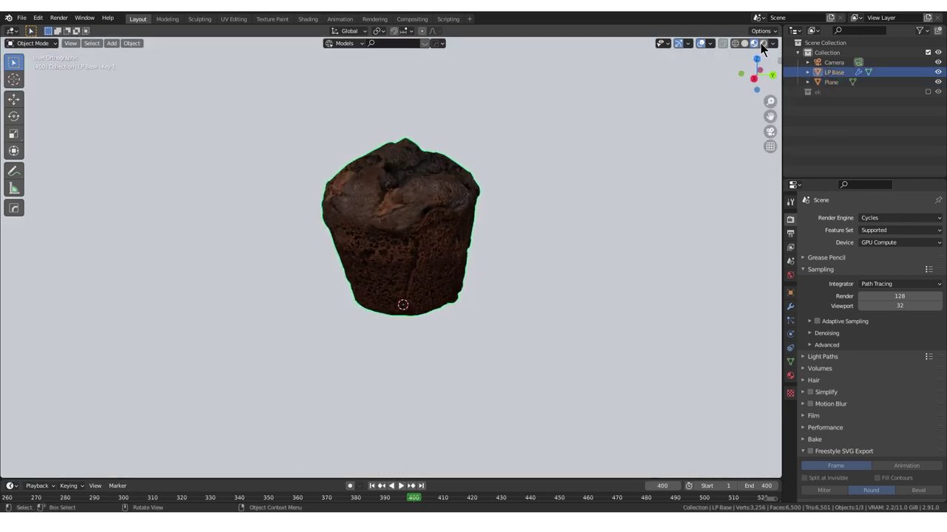
left_click(762, 45)
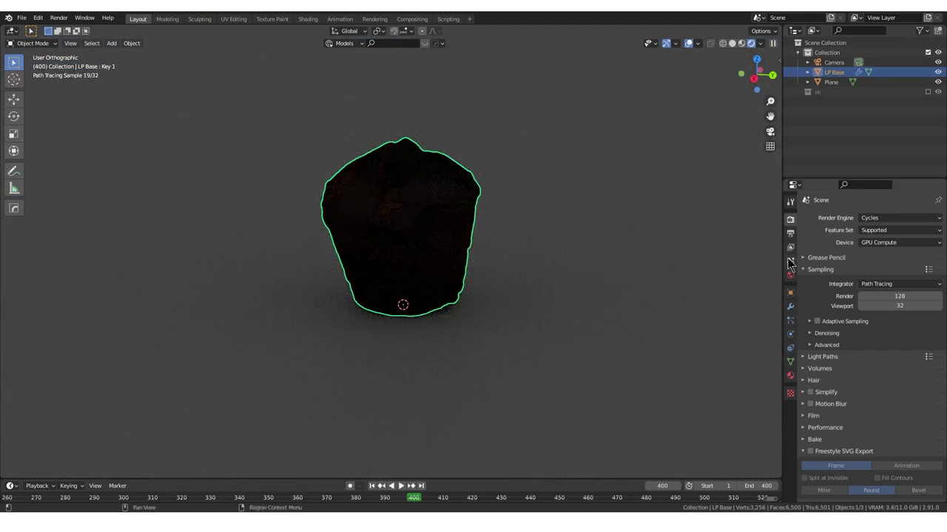
Set the World Color to Sky Texture with sun intensity 0.2 and orbit to view the shadow
left_click(790, 275)
left_click(859, 277)
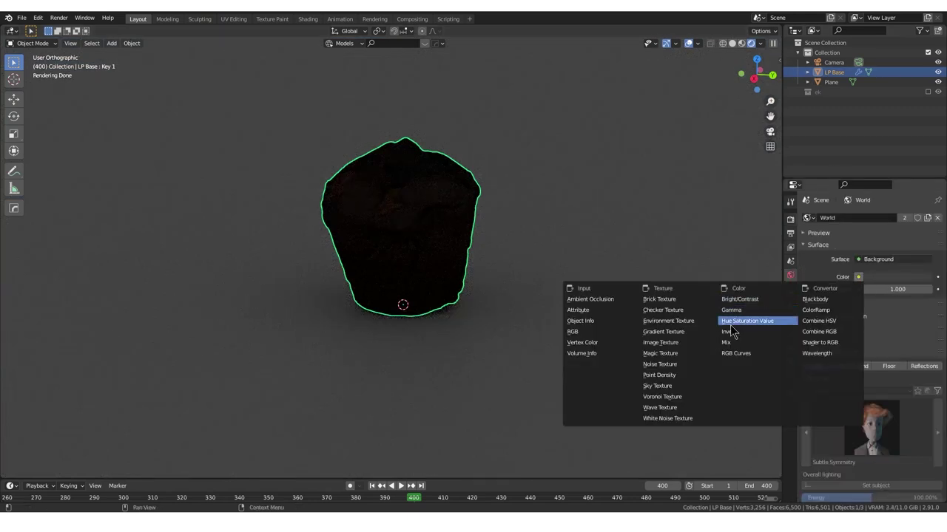
left_click(667, 386)
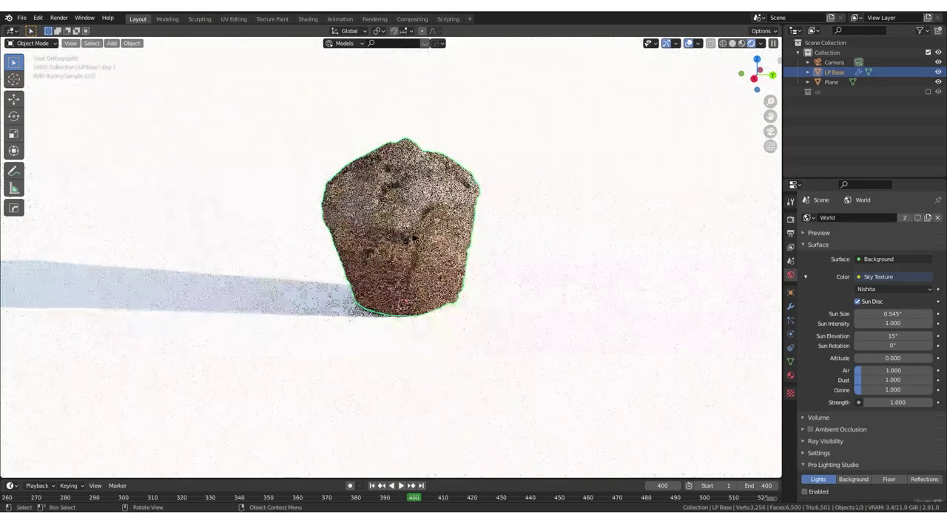
double_click(892, 324)
type("0.2")
key("Return")
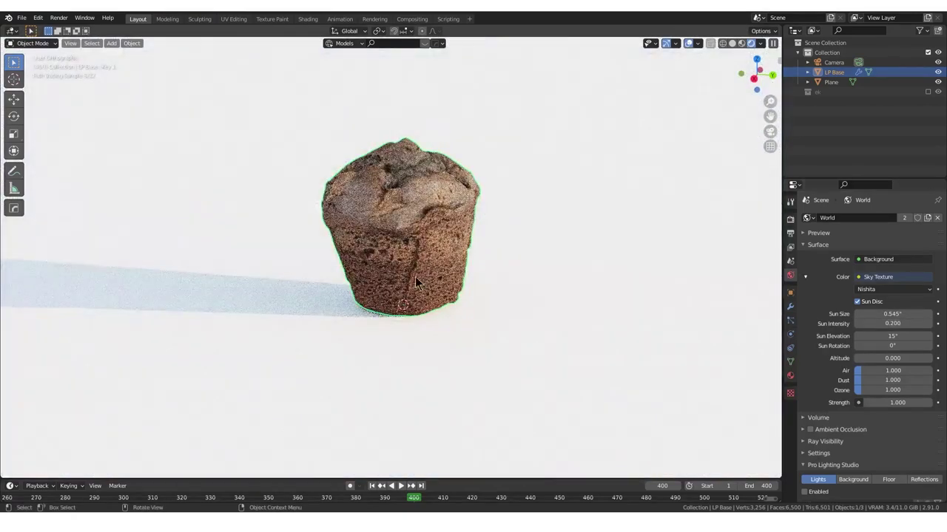
middle_click_drag(436, 257, 349, 277)
middle_click_drag(467, 269, 568, 281)
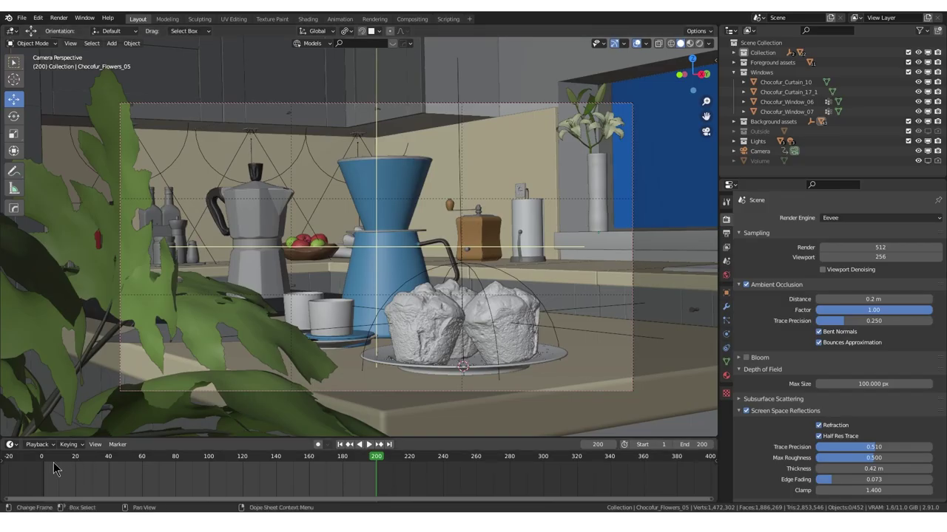
Move to frame 178 and select the left muffin on the plate, centring it in view
left_click_drag(42, 458, 339, 458)
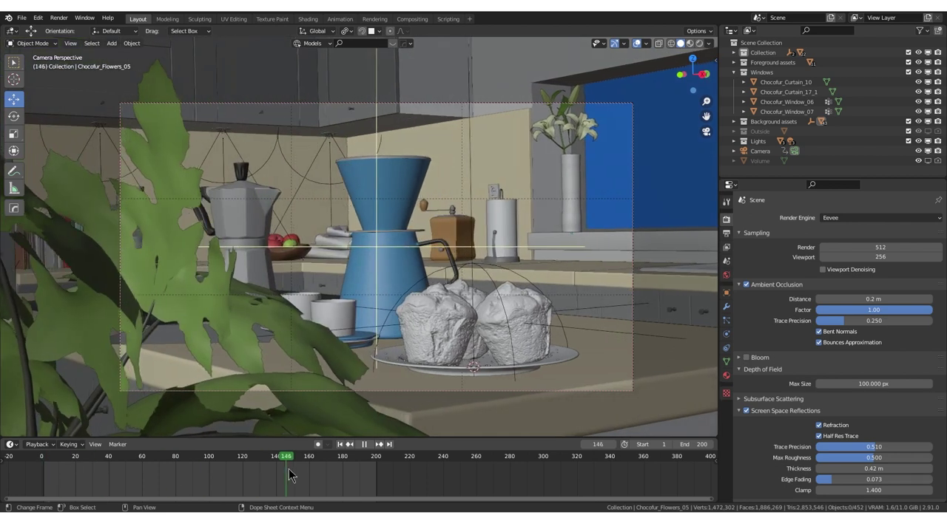
left_click(421, 337)
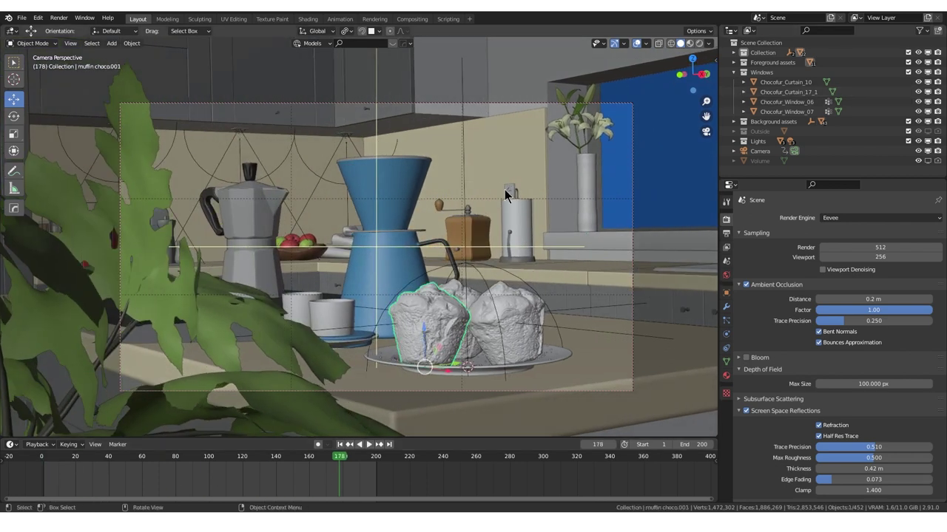
scroll(458, 300, "up", 2)
scroll(453, 309, "up", 3)
mouse_move(508, 334)
middle_mouse_down("shift")
mouse_move(370, 158)
mouse_move(447, 318)
middle_mouse_up("shift")
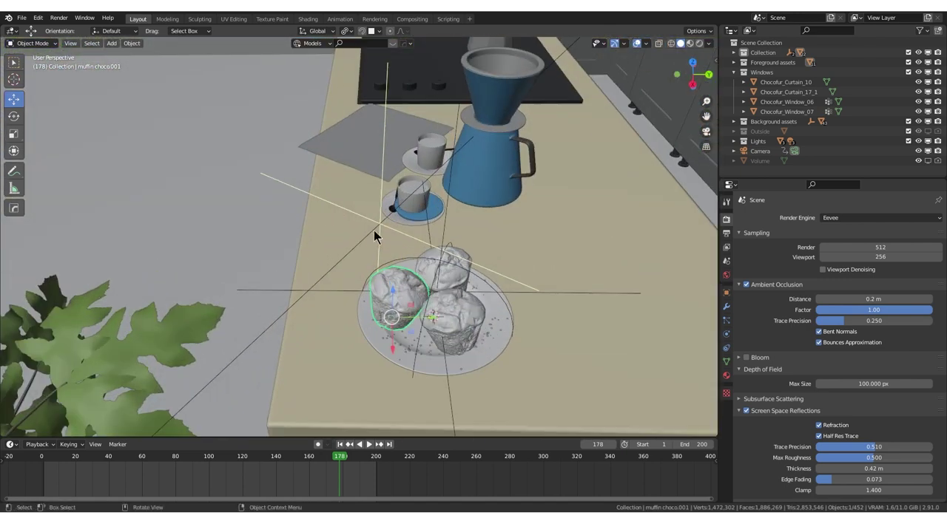
scroll(446, 318, "up", 1)
scroll(504, 211, "down", 3)
scroll(481, 215, "down", 3)
mouse_move(481, 215)
middle_mouse_down()
mouse_move(519, 197)
mouse_move(498, 182)
mouse_move(511, 182)
mouse_move(485, 193)
mouse_move(458, 285)
mouse_move(545, 246)
mouse_move(542, 187)
middle_mouse_up()
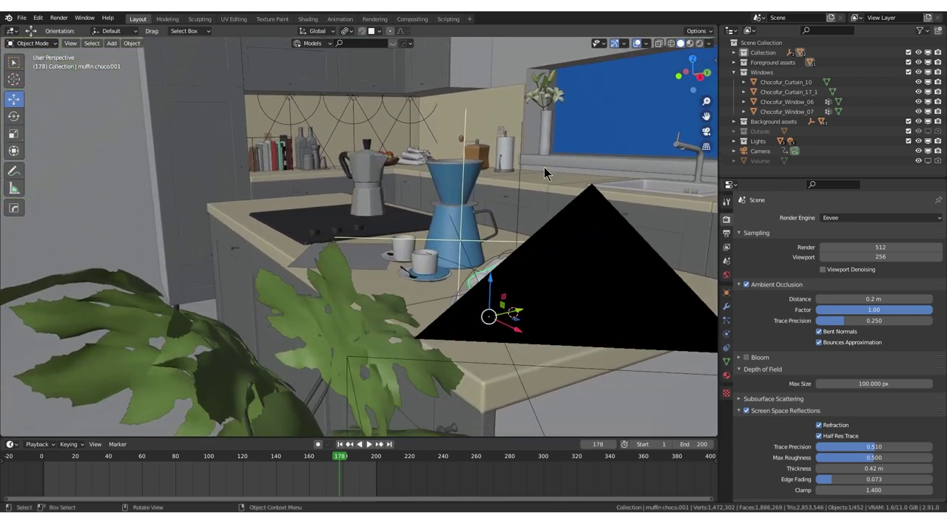
Look through the scene camera and zoom to frame the muffins under the glass dome
key("KP_0")
scroll(543, 167, "down", 3)
scroll(500, 170, "down", 2)
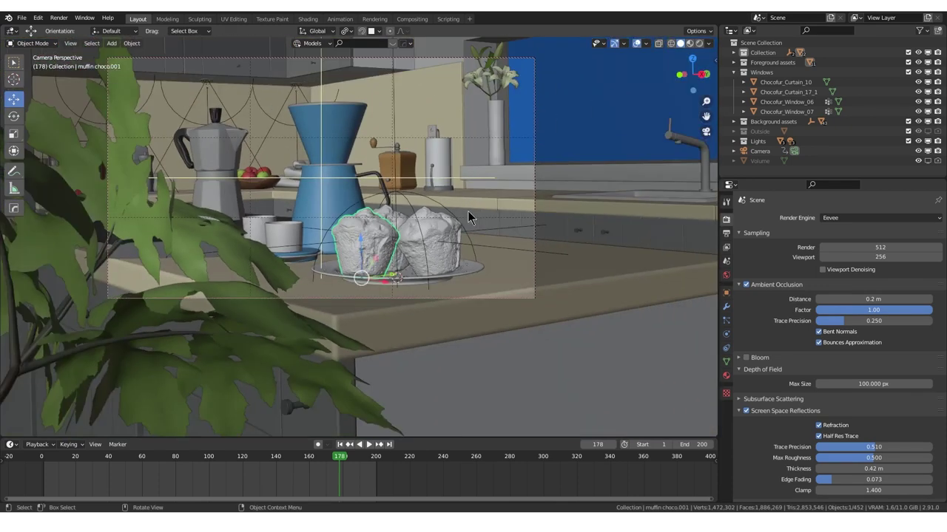
scroll(468, 211, "down", 1)
scroll(438, 182, "up", 2)
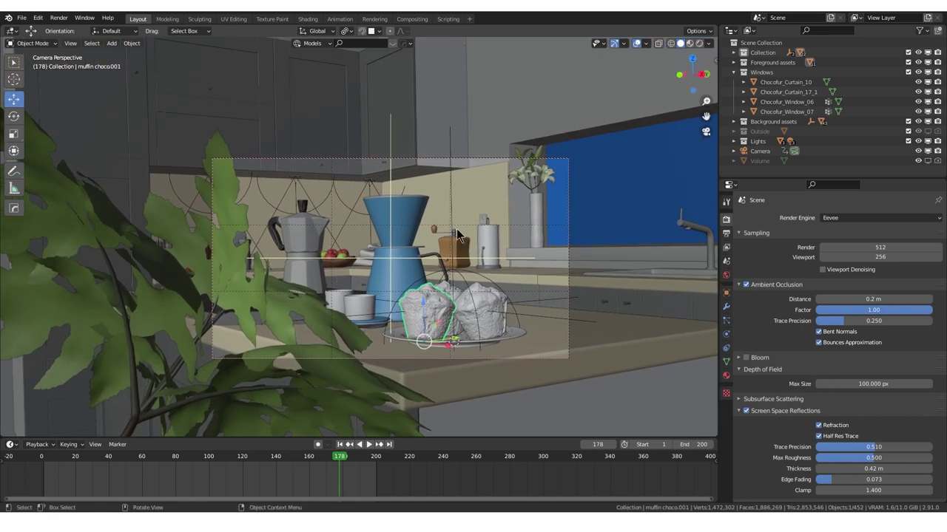
scroll(456, 228, "up", 2)
scroll(470, 246, "up", 1)
scroll(475, 242, "up", 1)
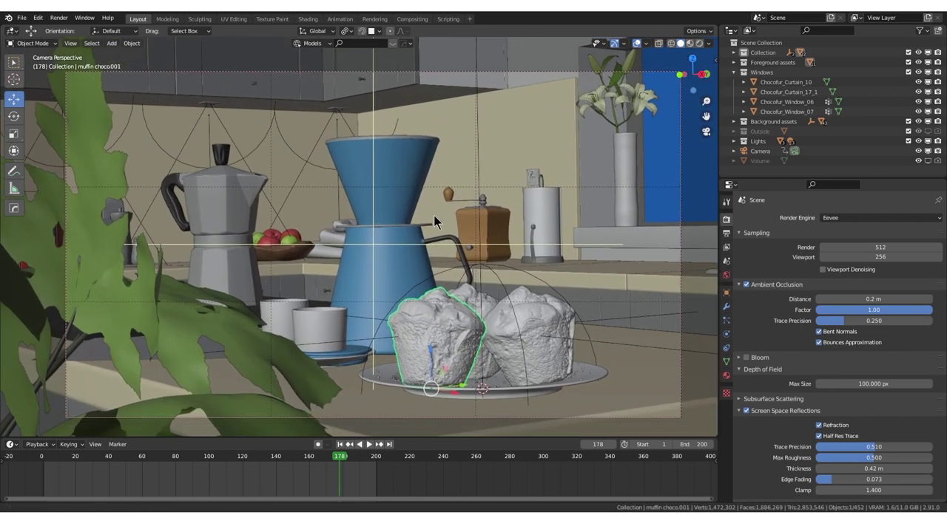
scroll(434, 215, "up", 1)
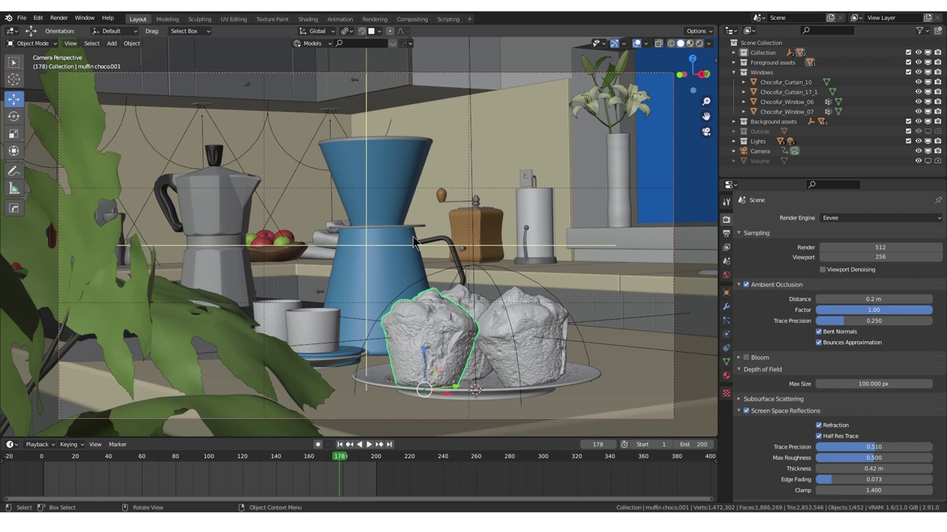